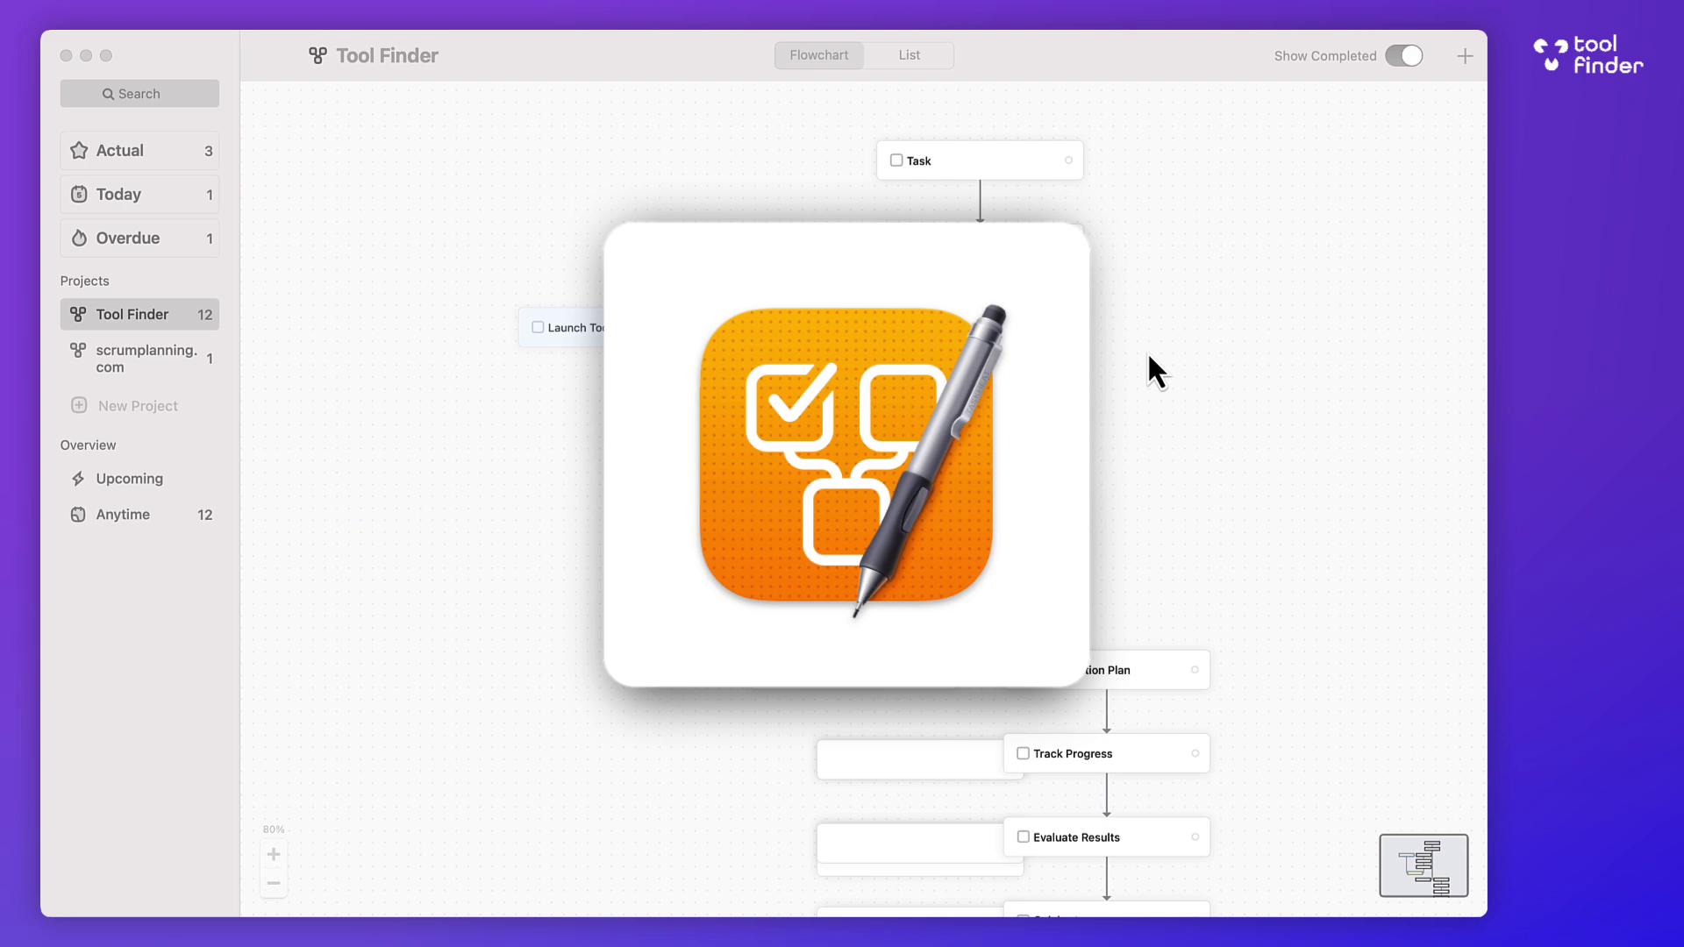
Filter Tool Finder to Note-Taking, toggle the iOS filter off again, and scroll Obsidian's page
left_click(1151, 355)
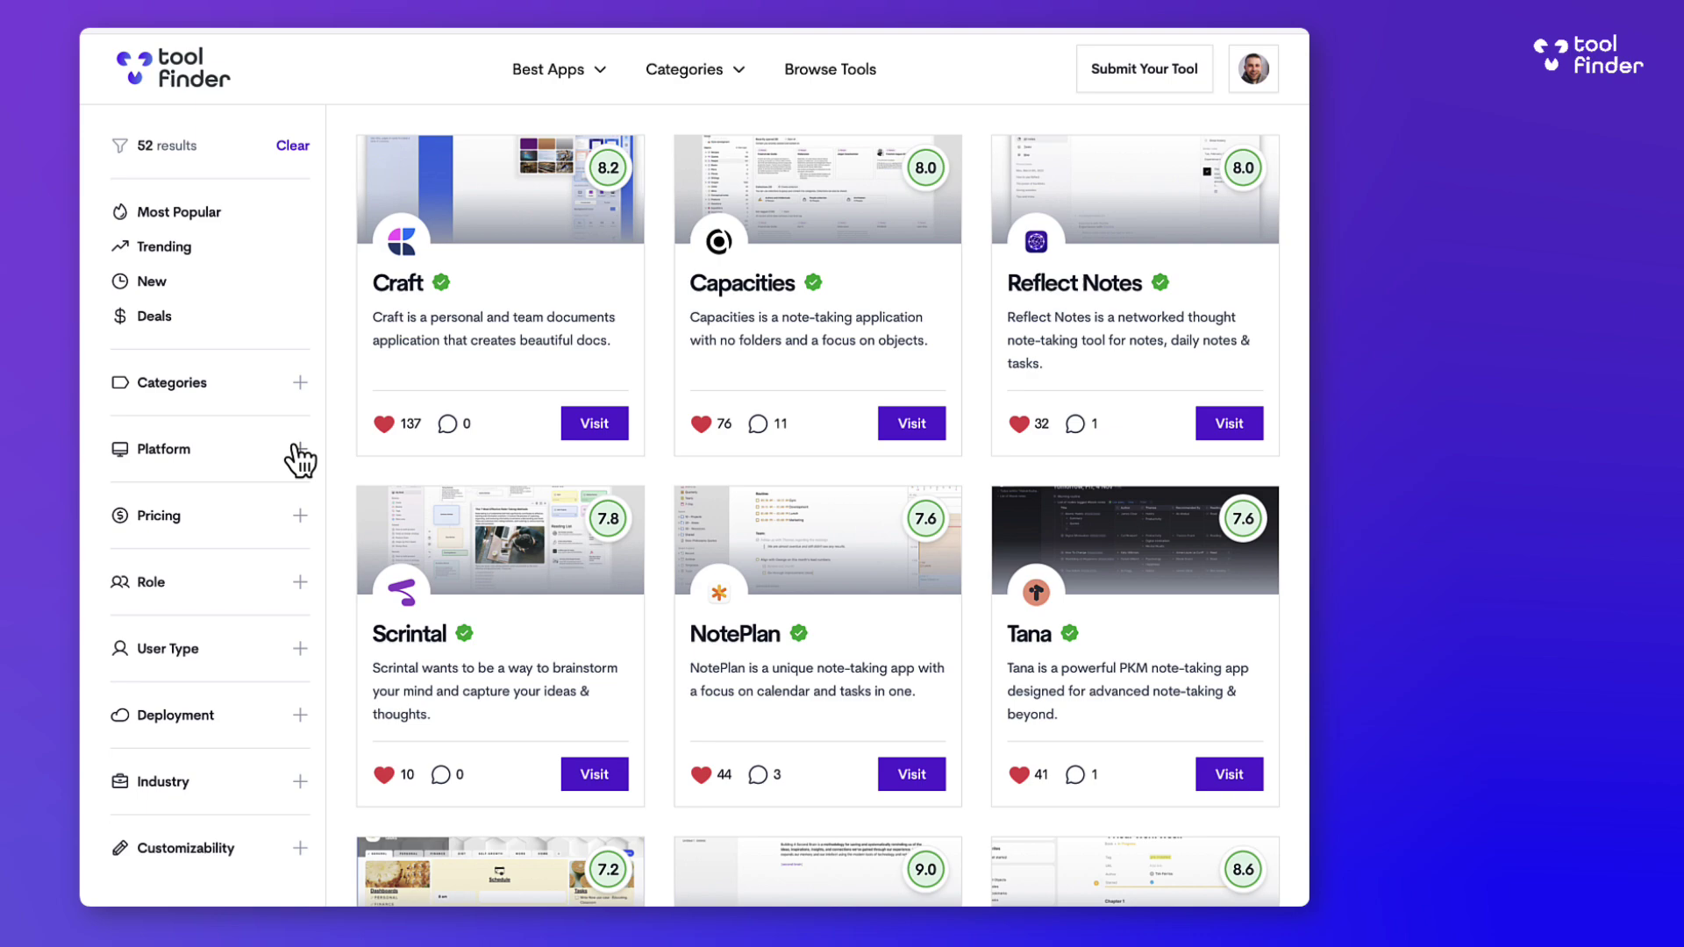
left_click(298, 448)
left_click(293, 548)
left_click(253, 557)
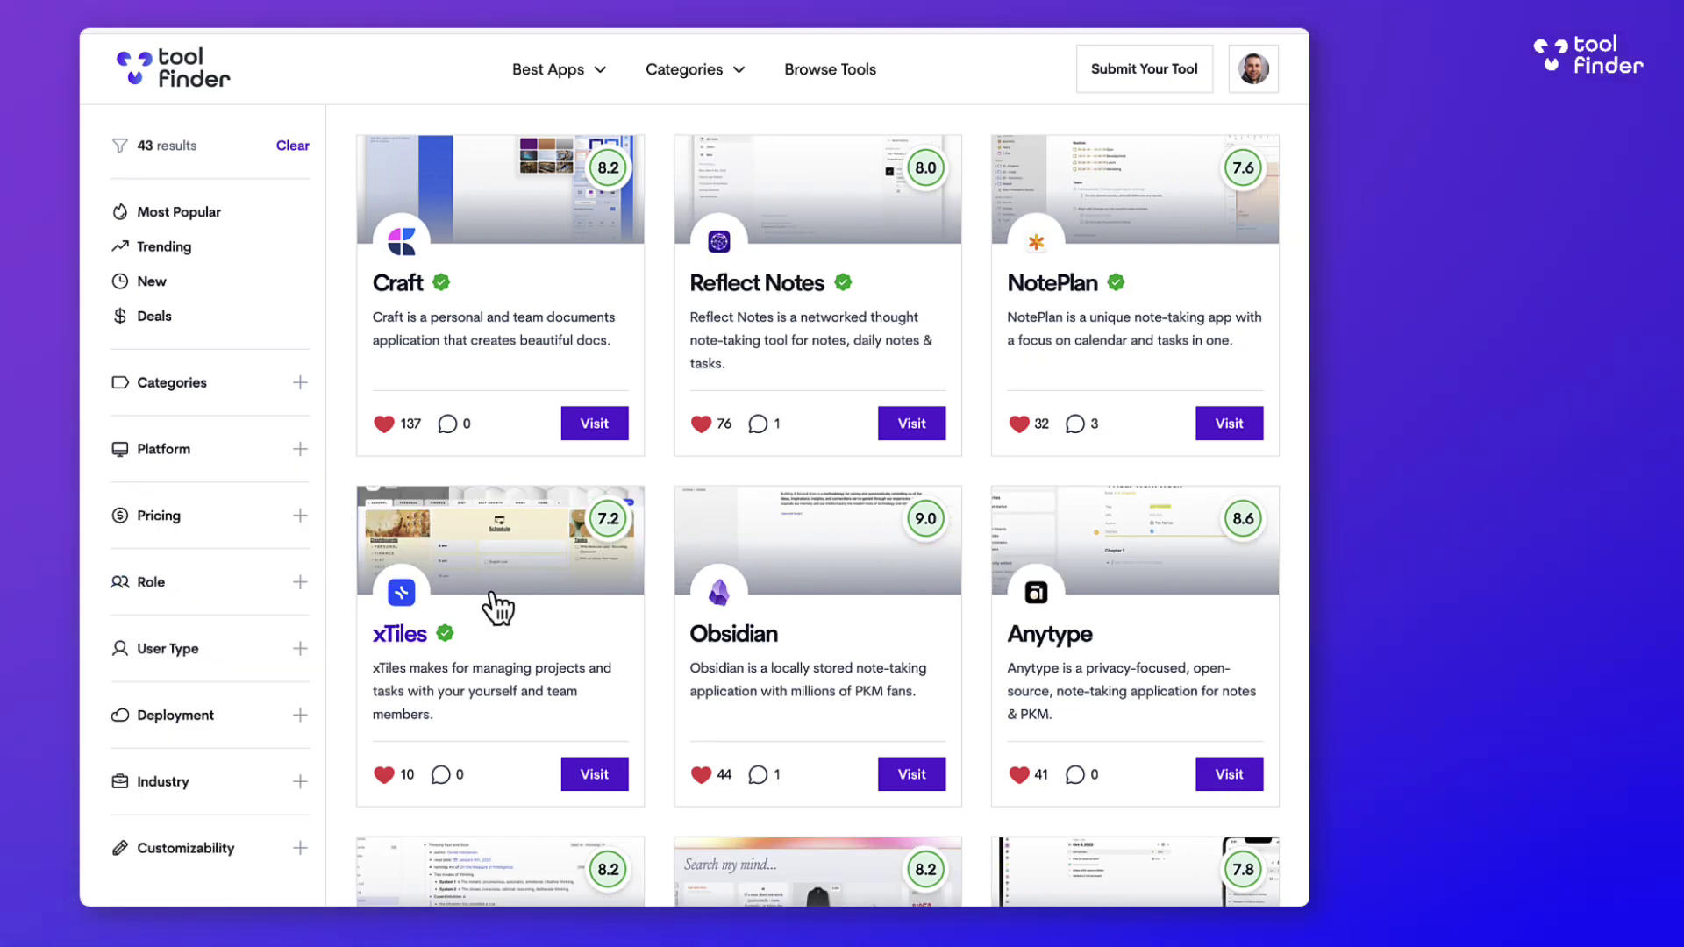
left_click(818, 596)
scroll(1018, 623, "down", 10)
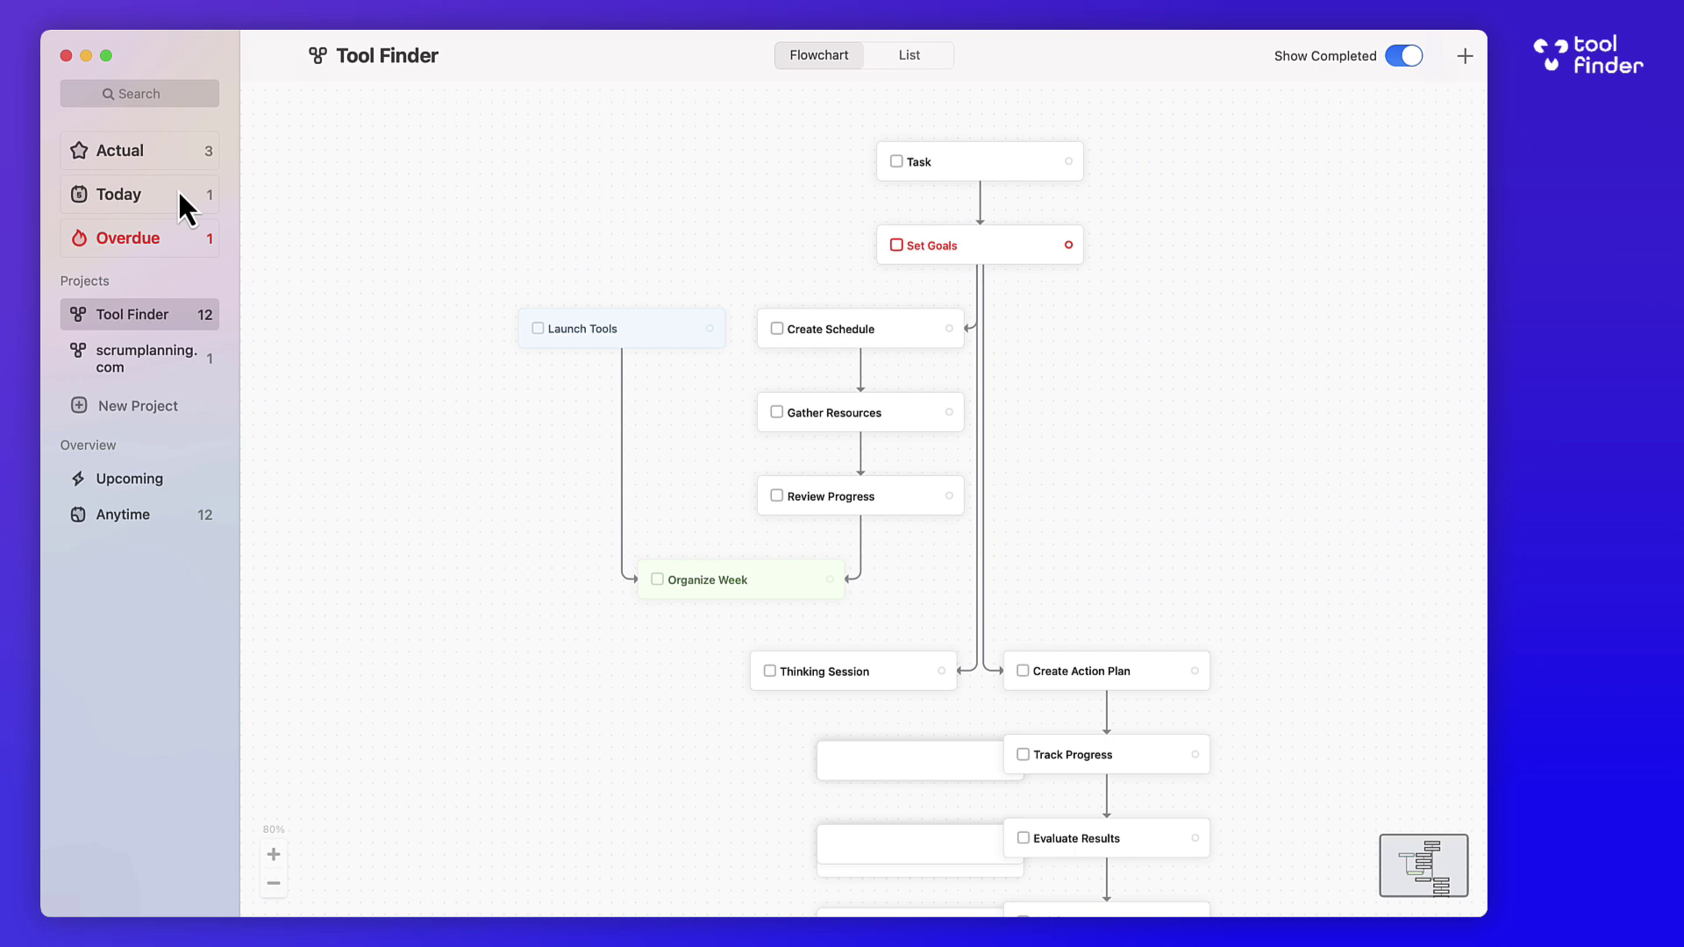
Browse the Actual, Today and Overdue task lists, ending back on Actual
left_click(160, 152)
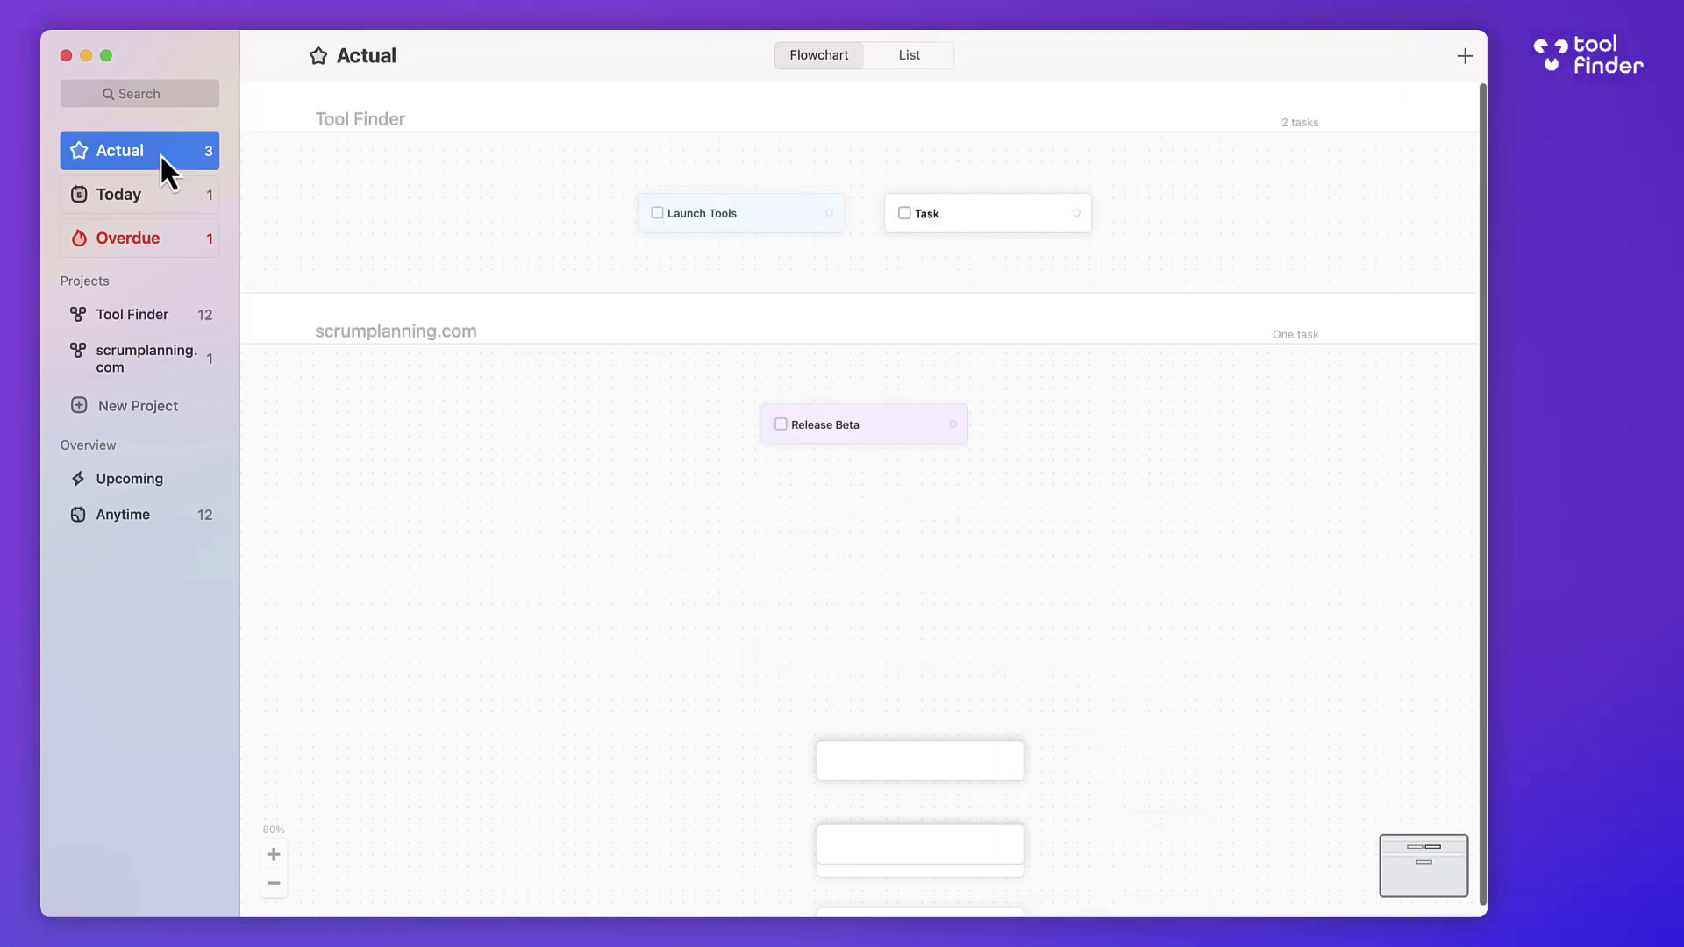
left_click(141, 195)
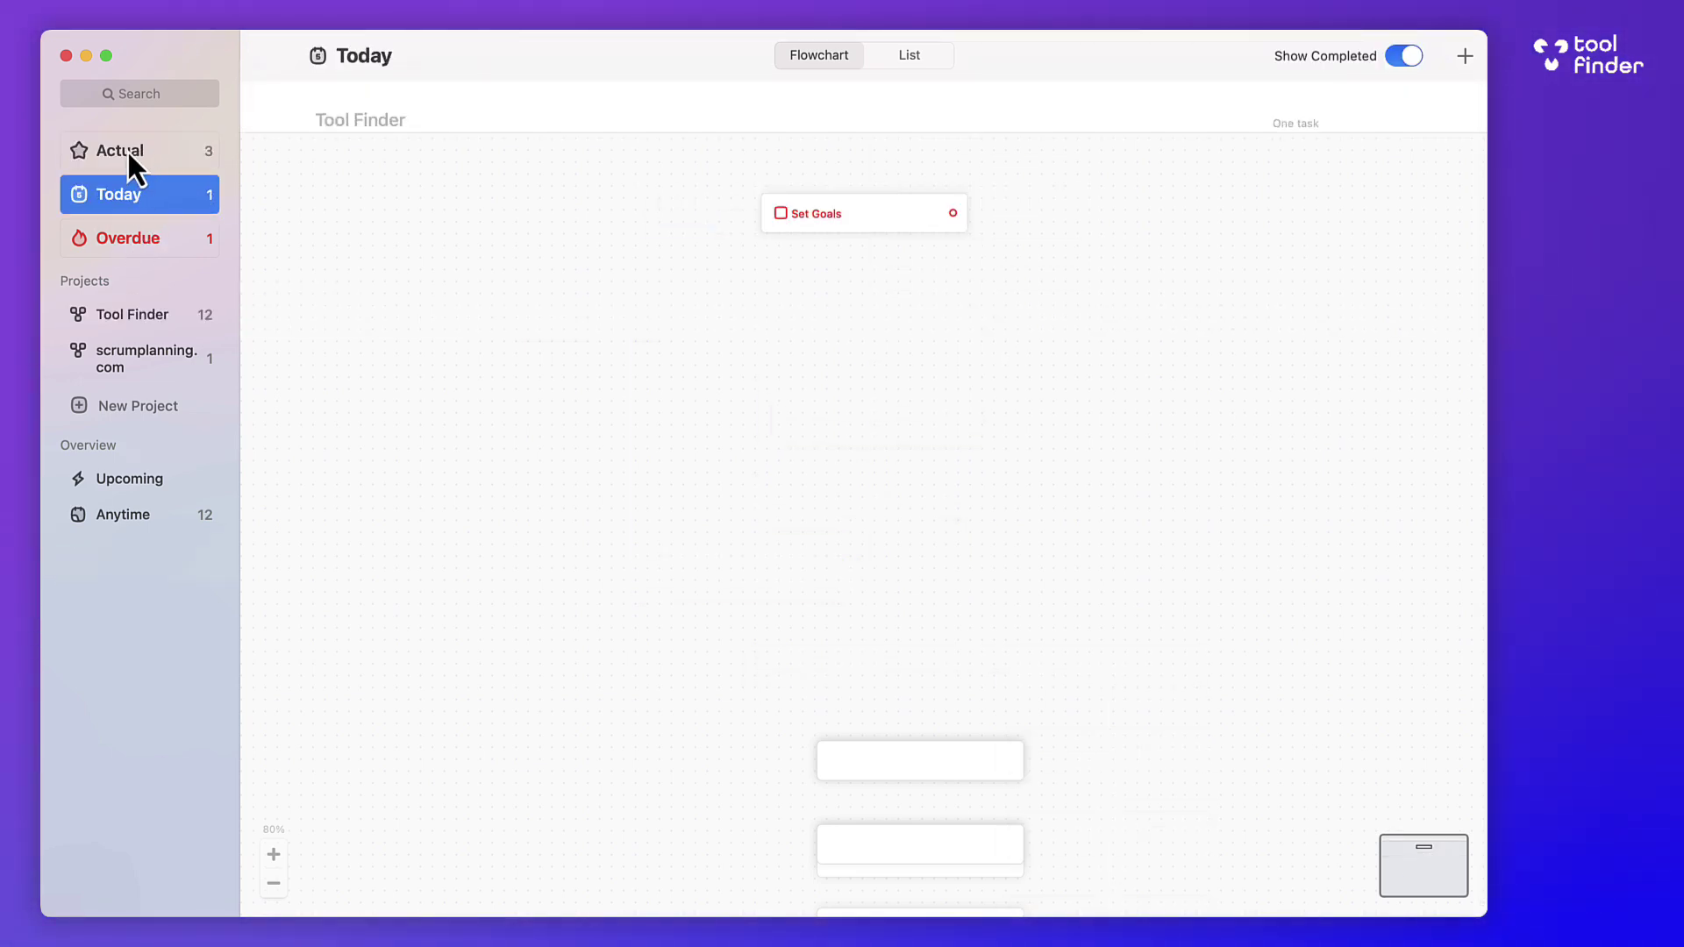
left_click(133, 153)
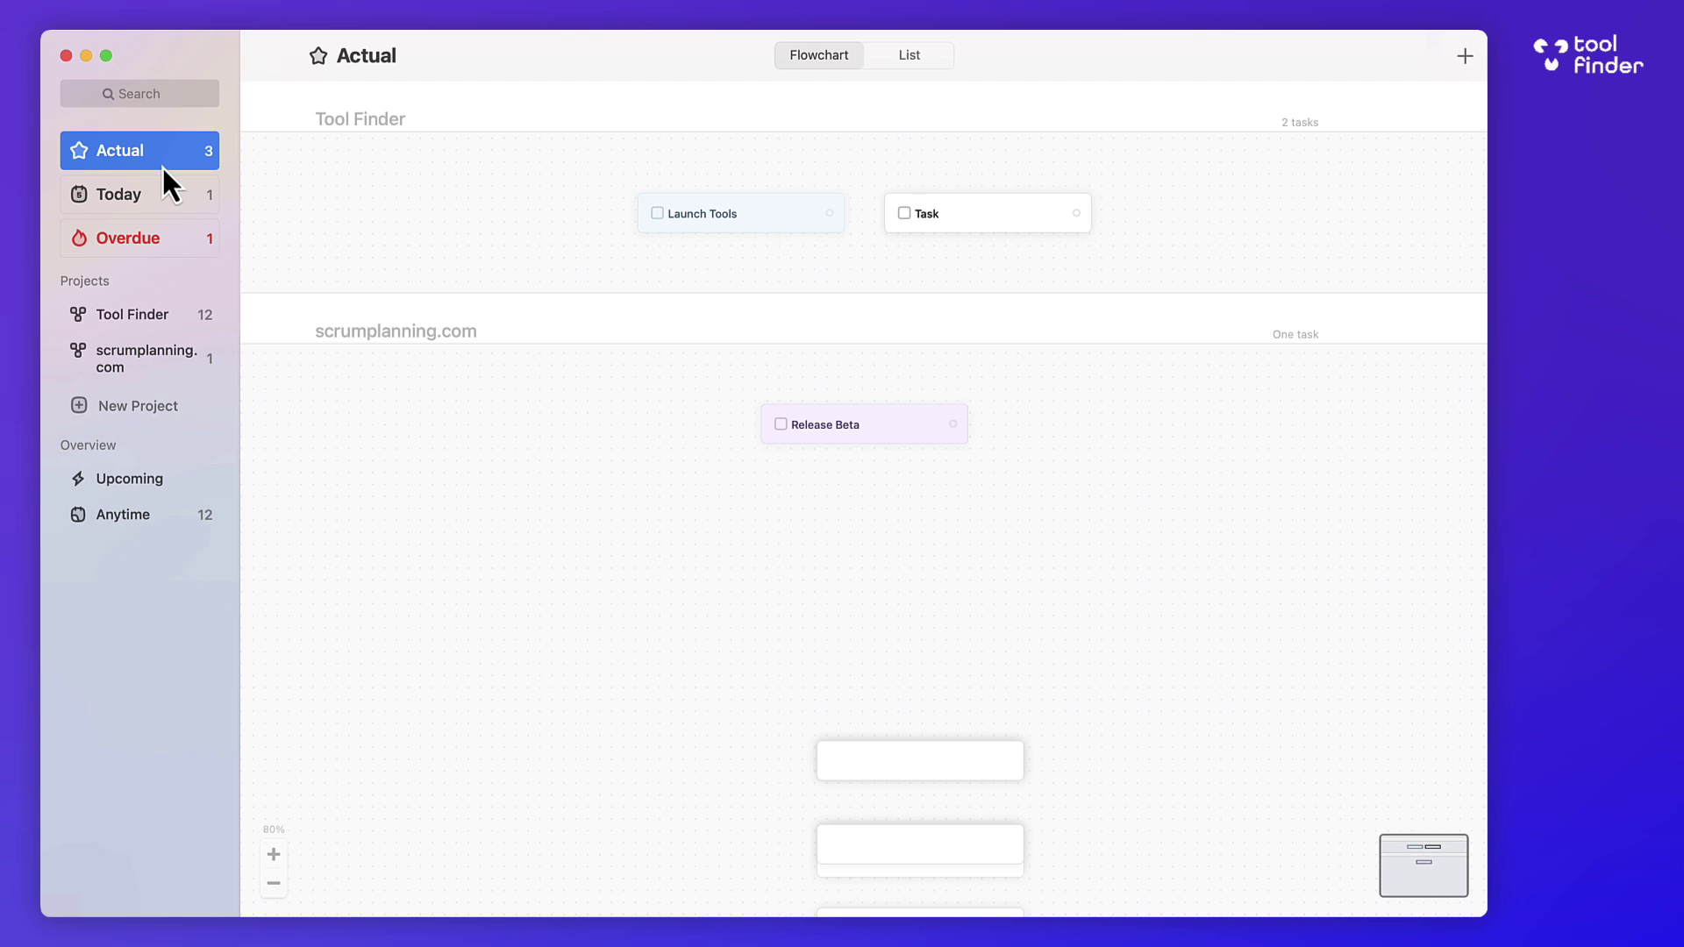
left_click(139, 206)
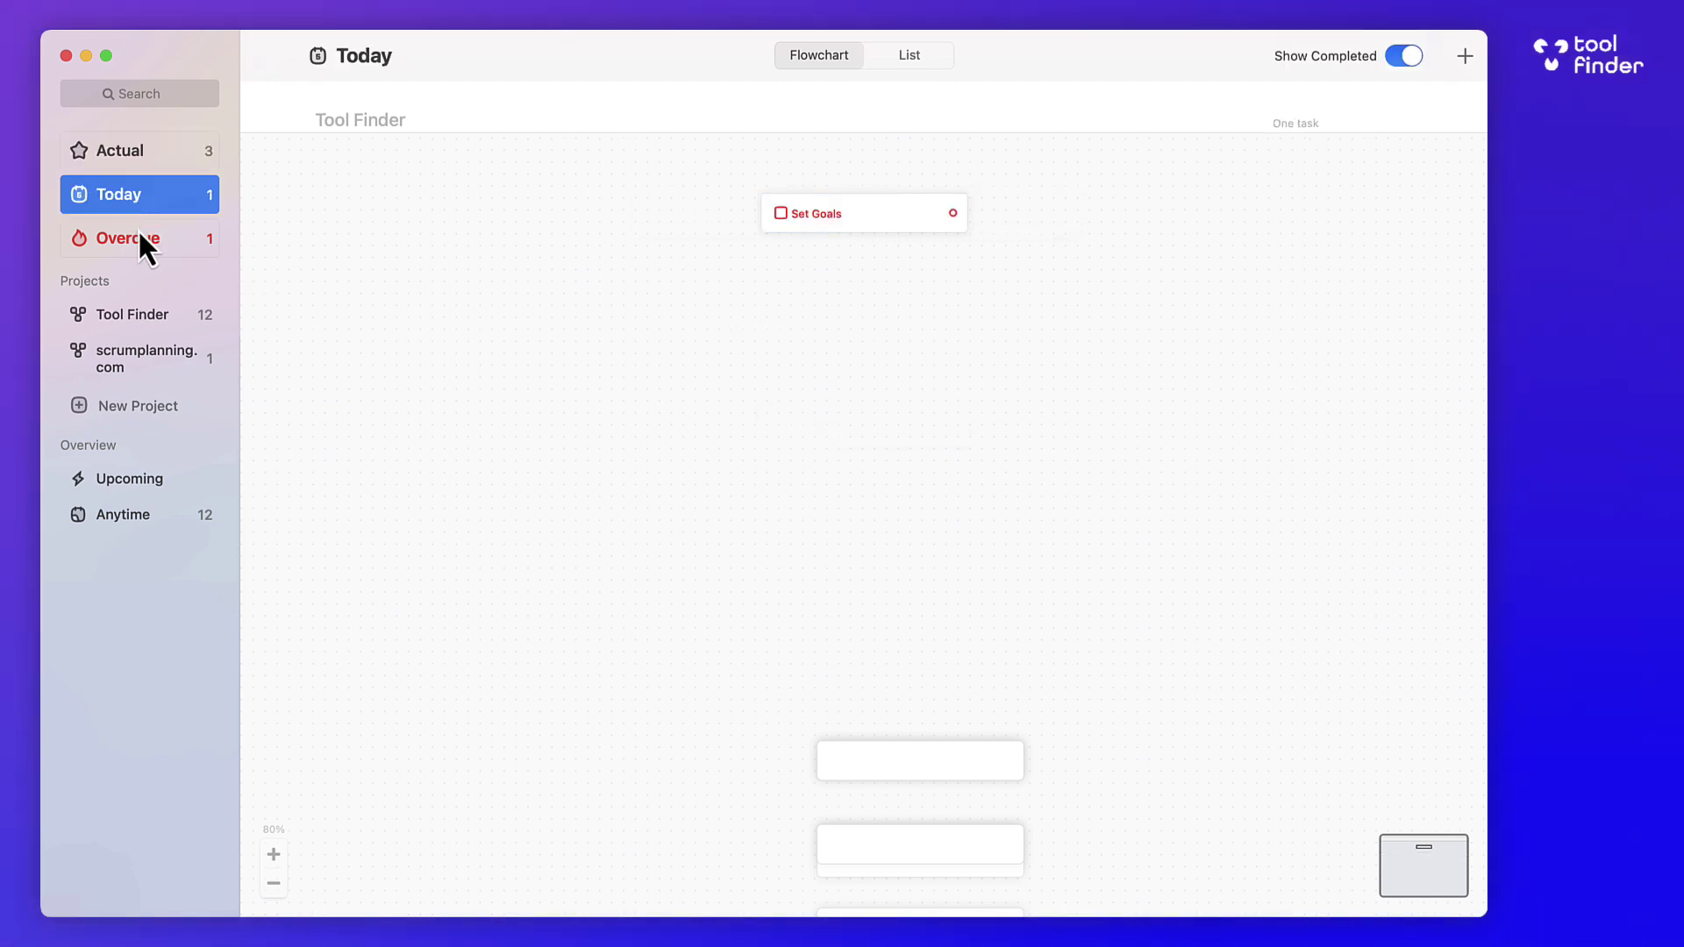
left_click(139, 233)
left_click(139, 159)
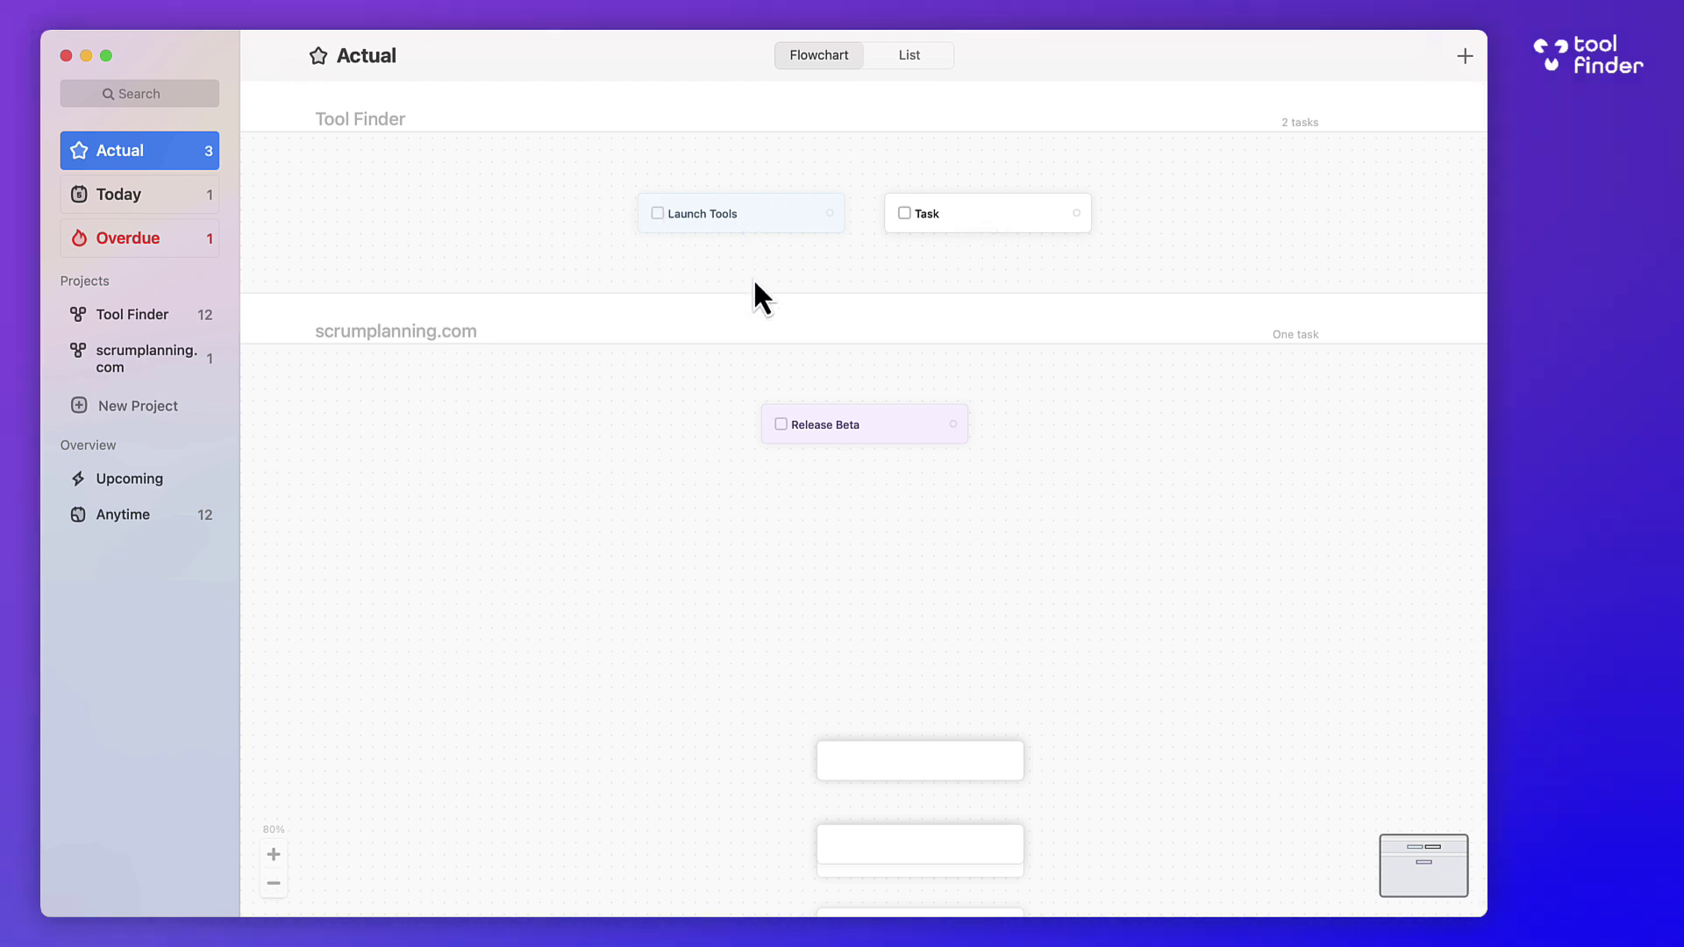
scroll(850, 536, "up", 1)
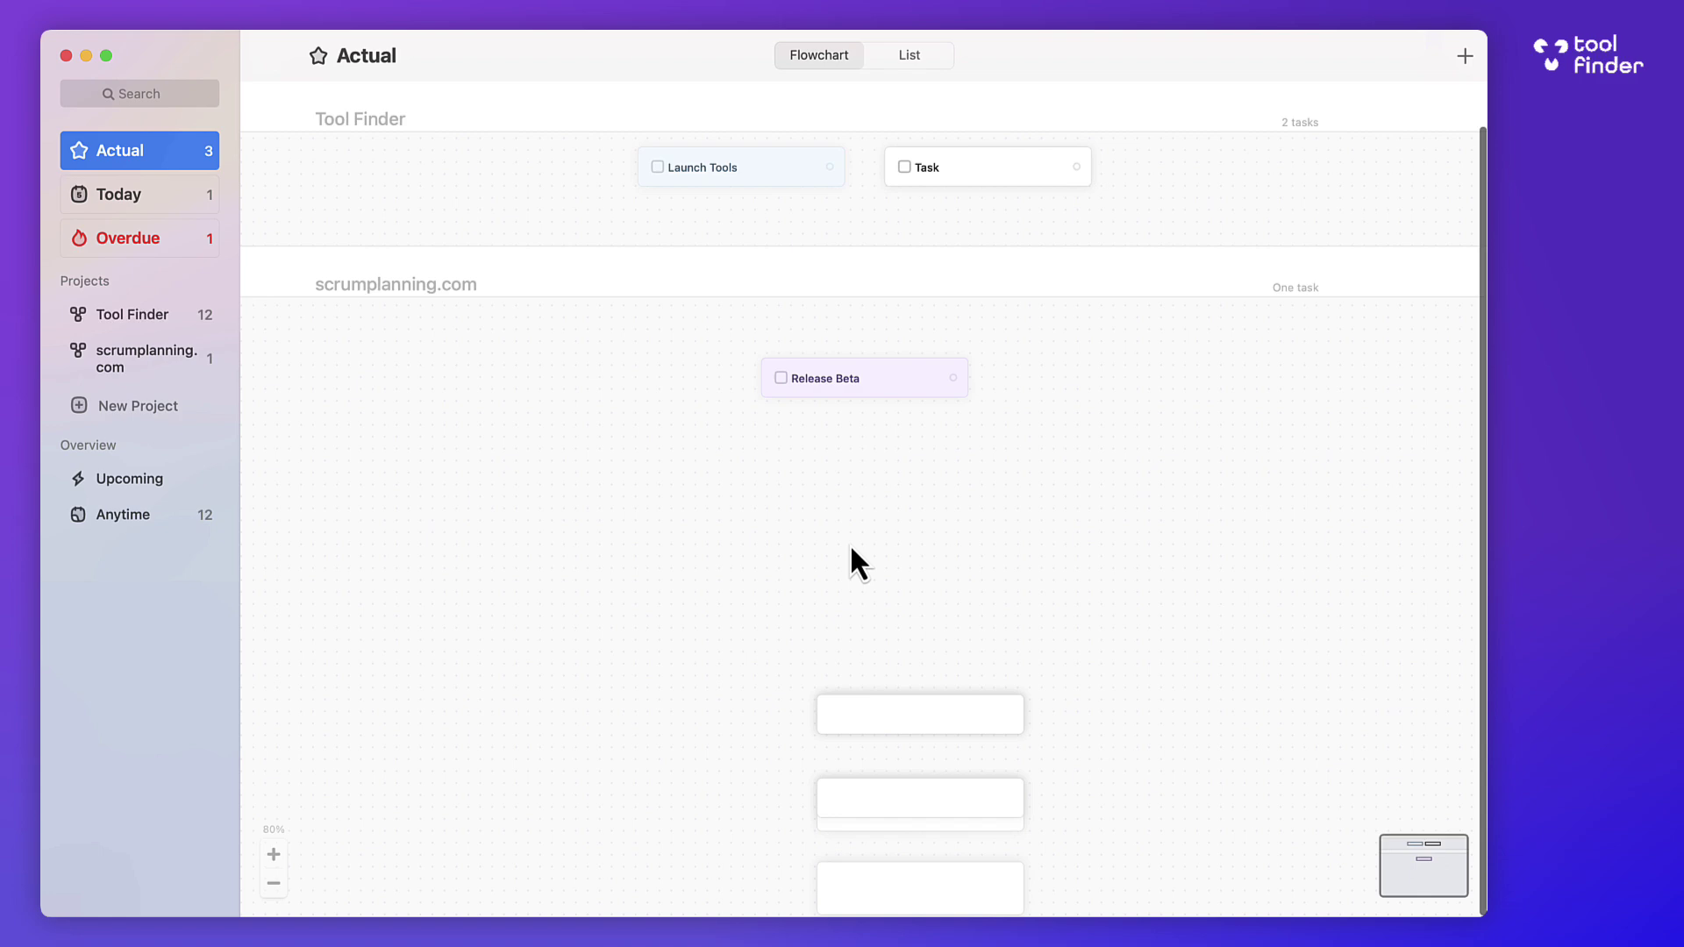
scroll(850, 543, "down", 1)
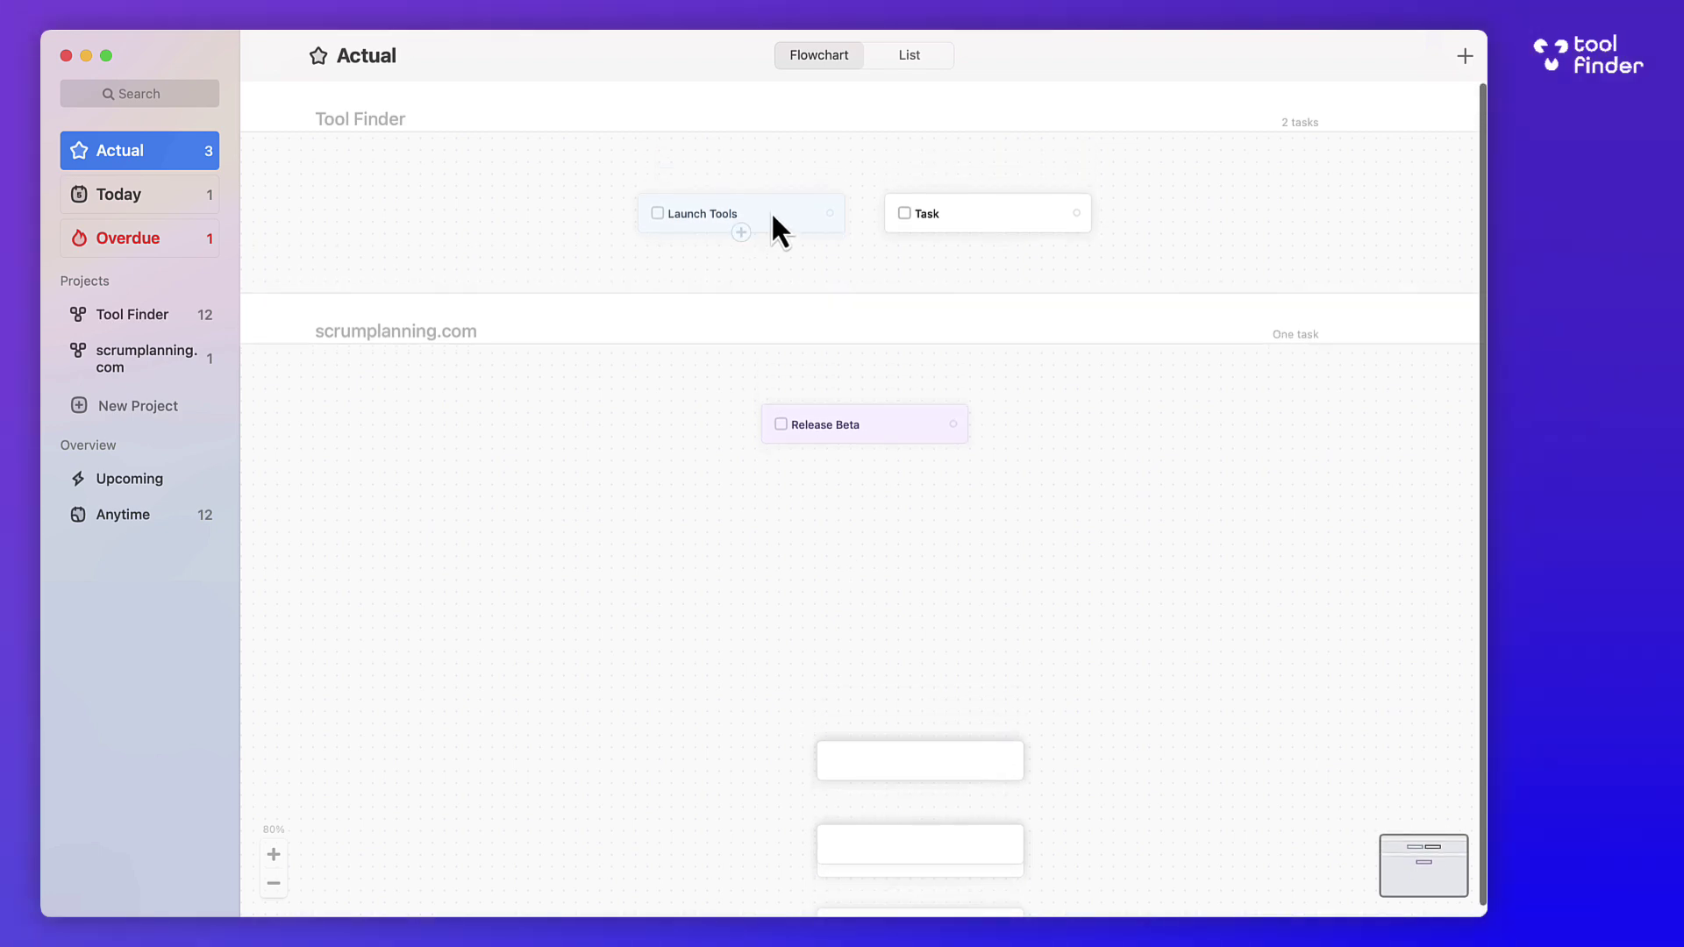
Check the Tool Finder flowchart and Today list, then return to the Actual view
left_click(136, 314)
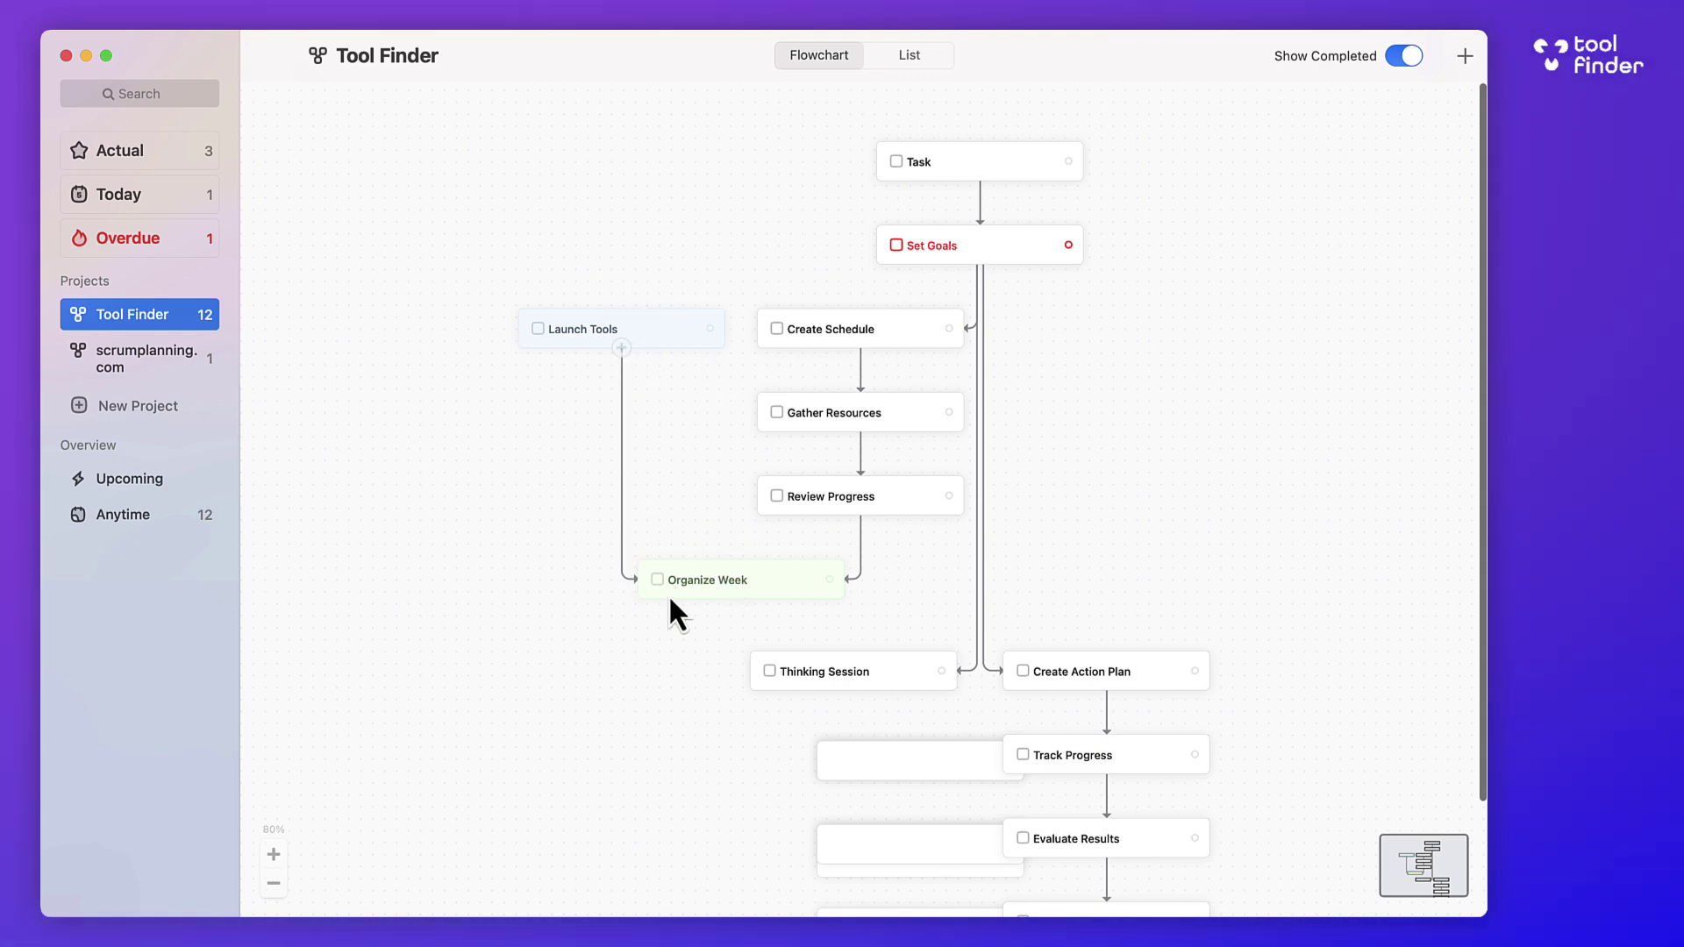
left_click(186, 155)
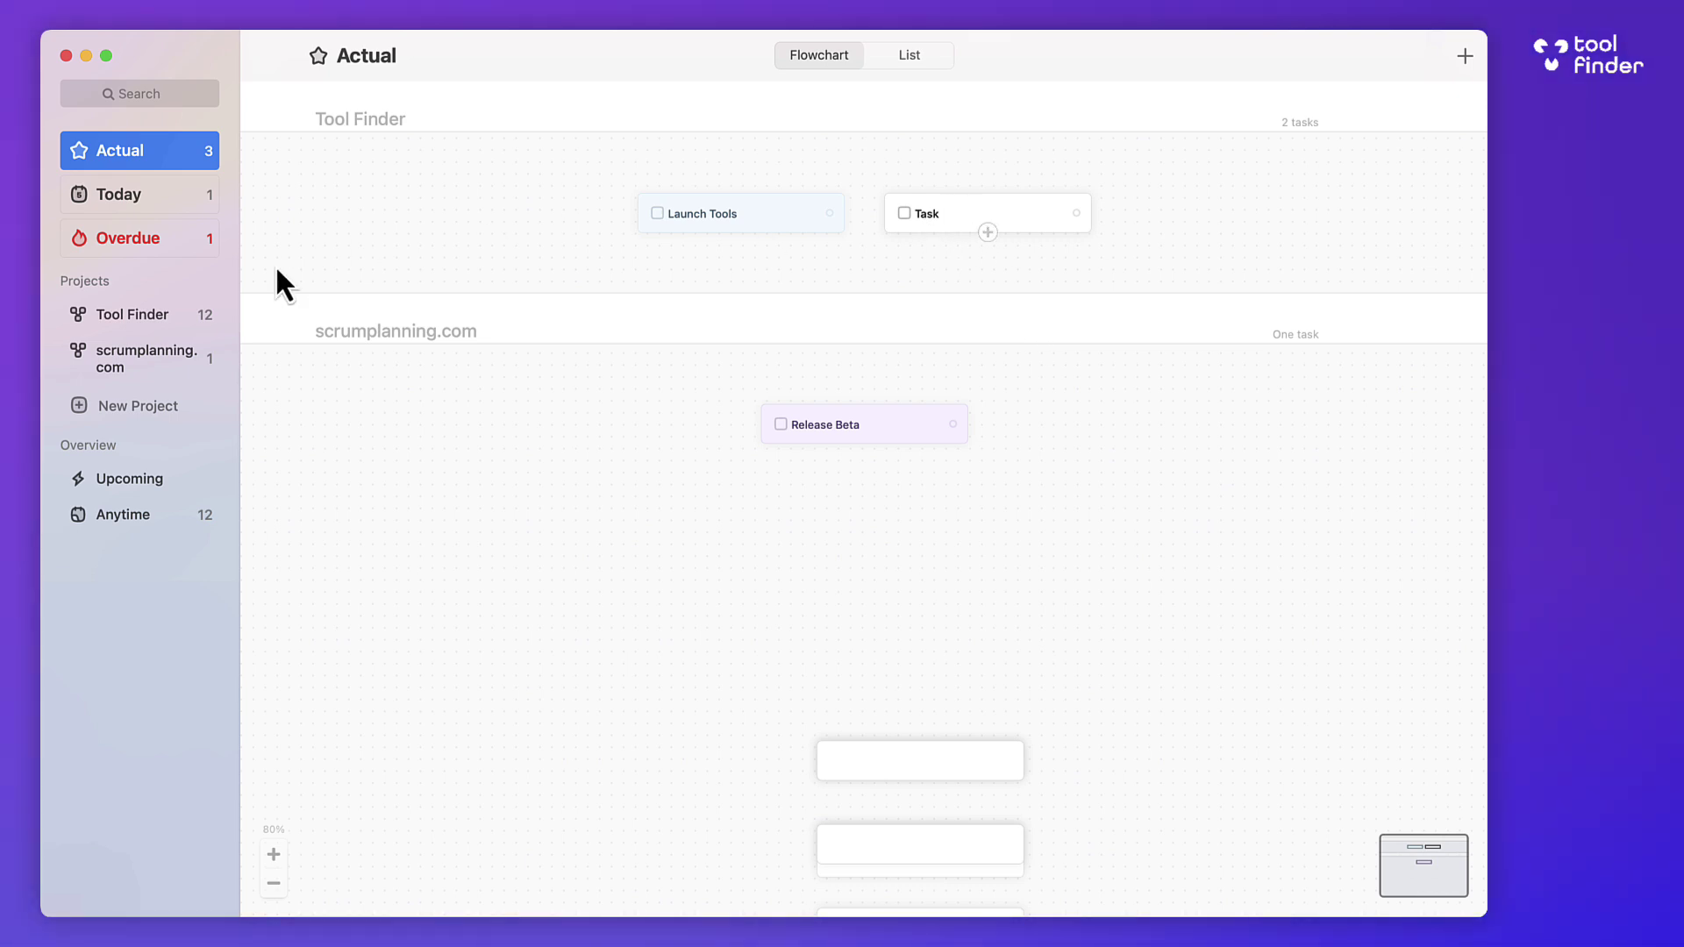
left_click(149, 198)
left_click(136, 332)
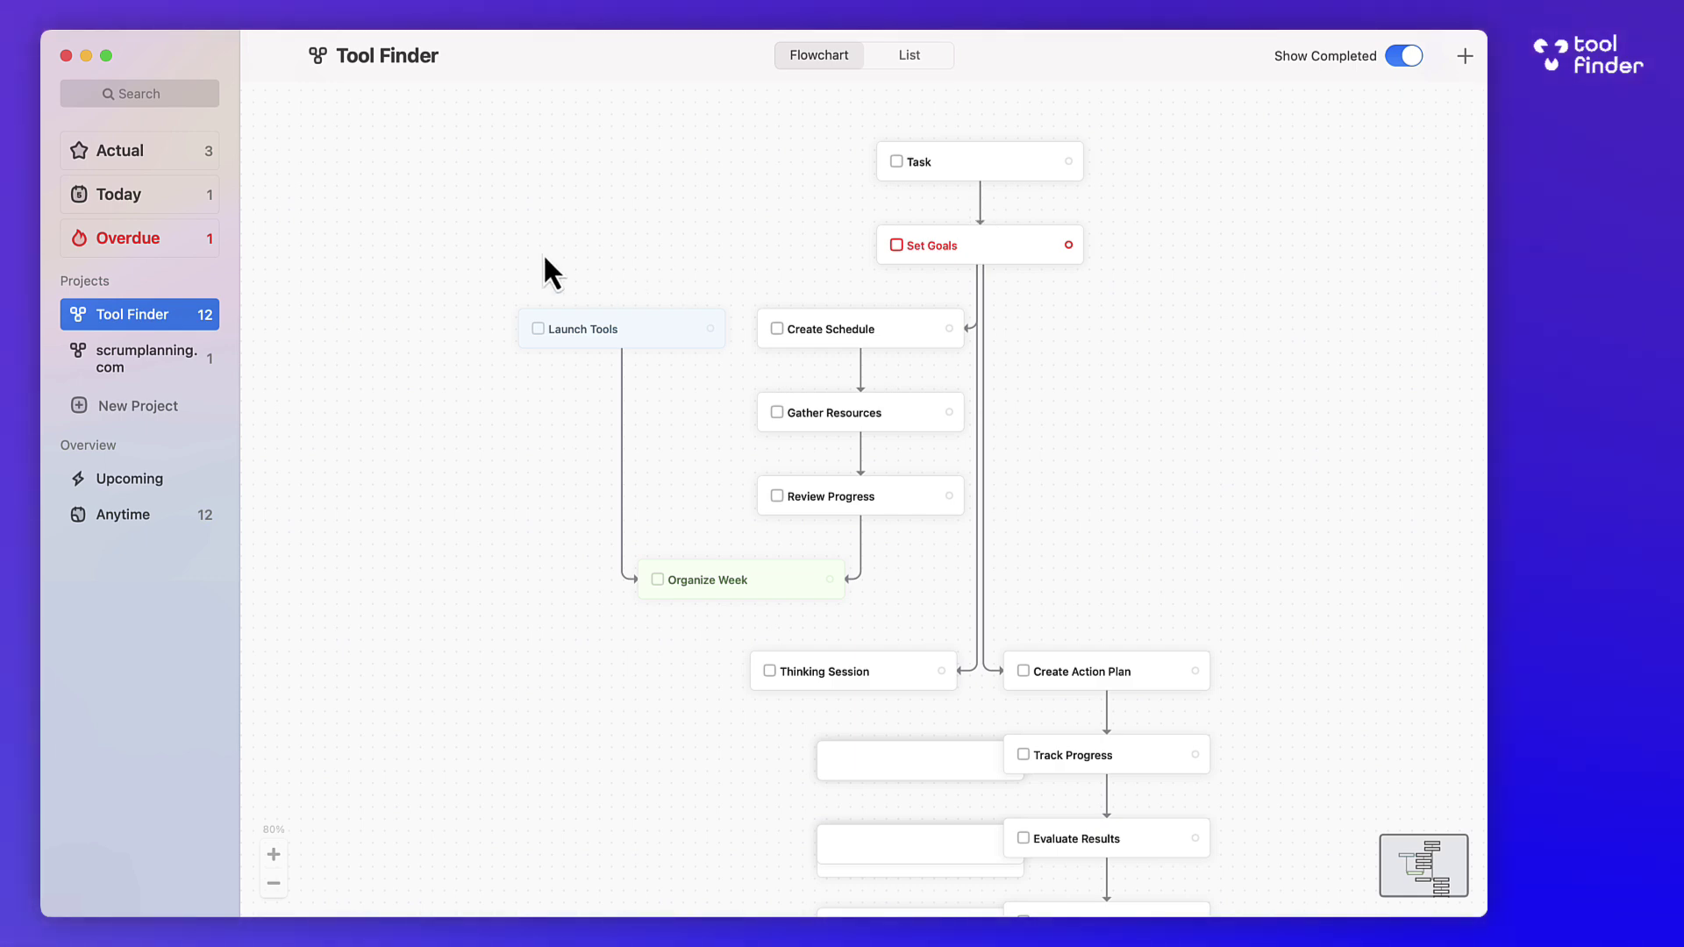
left_click(147, 158)
mouse_move(879, 437)
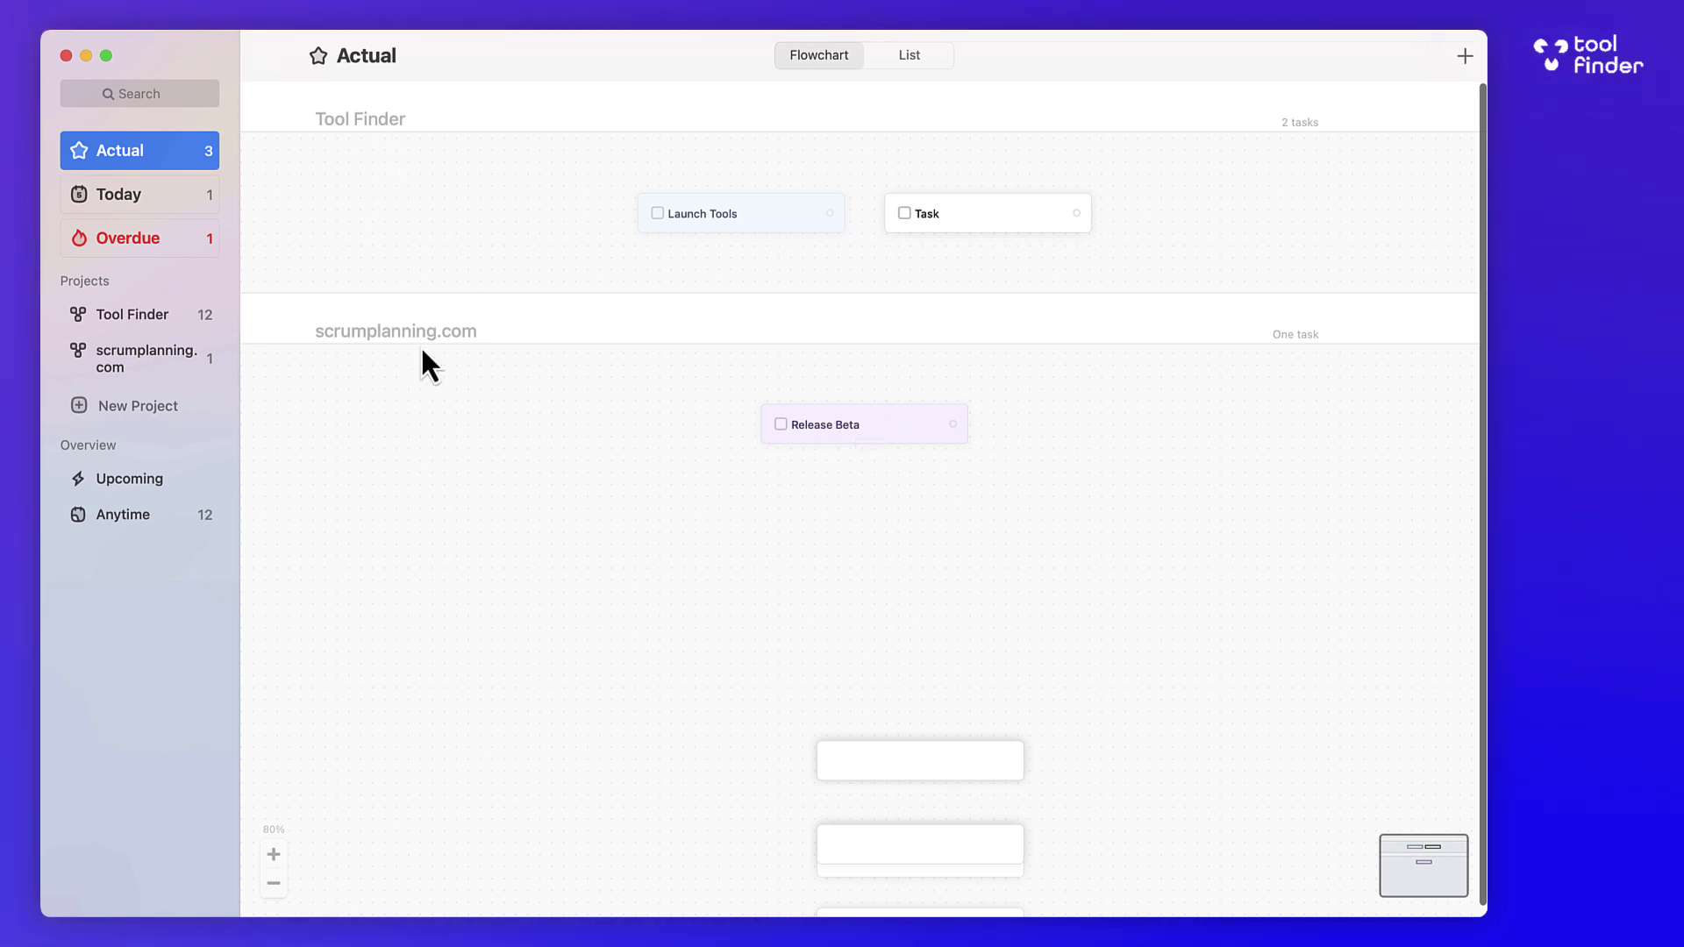
In the Today list view, colour the Set Goals task (due 14:30) pink
left_click(271, 858)
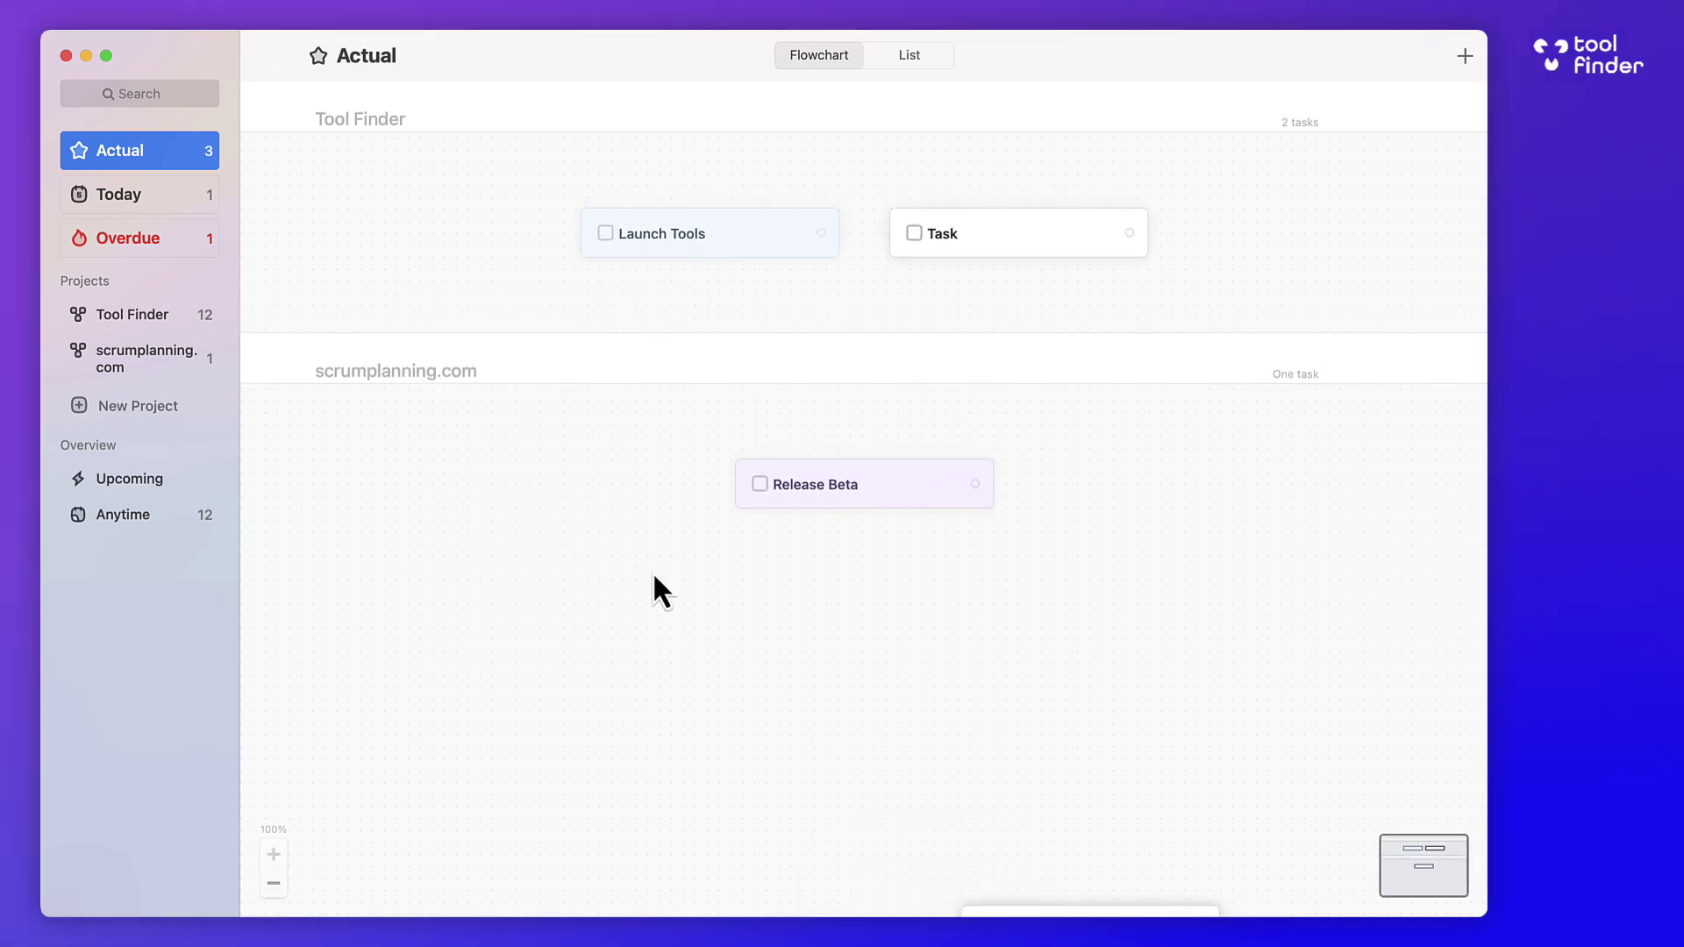
left_click(891, 56)
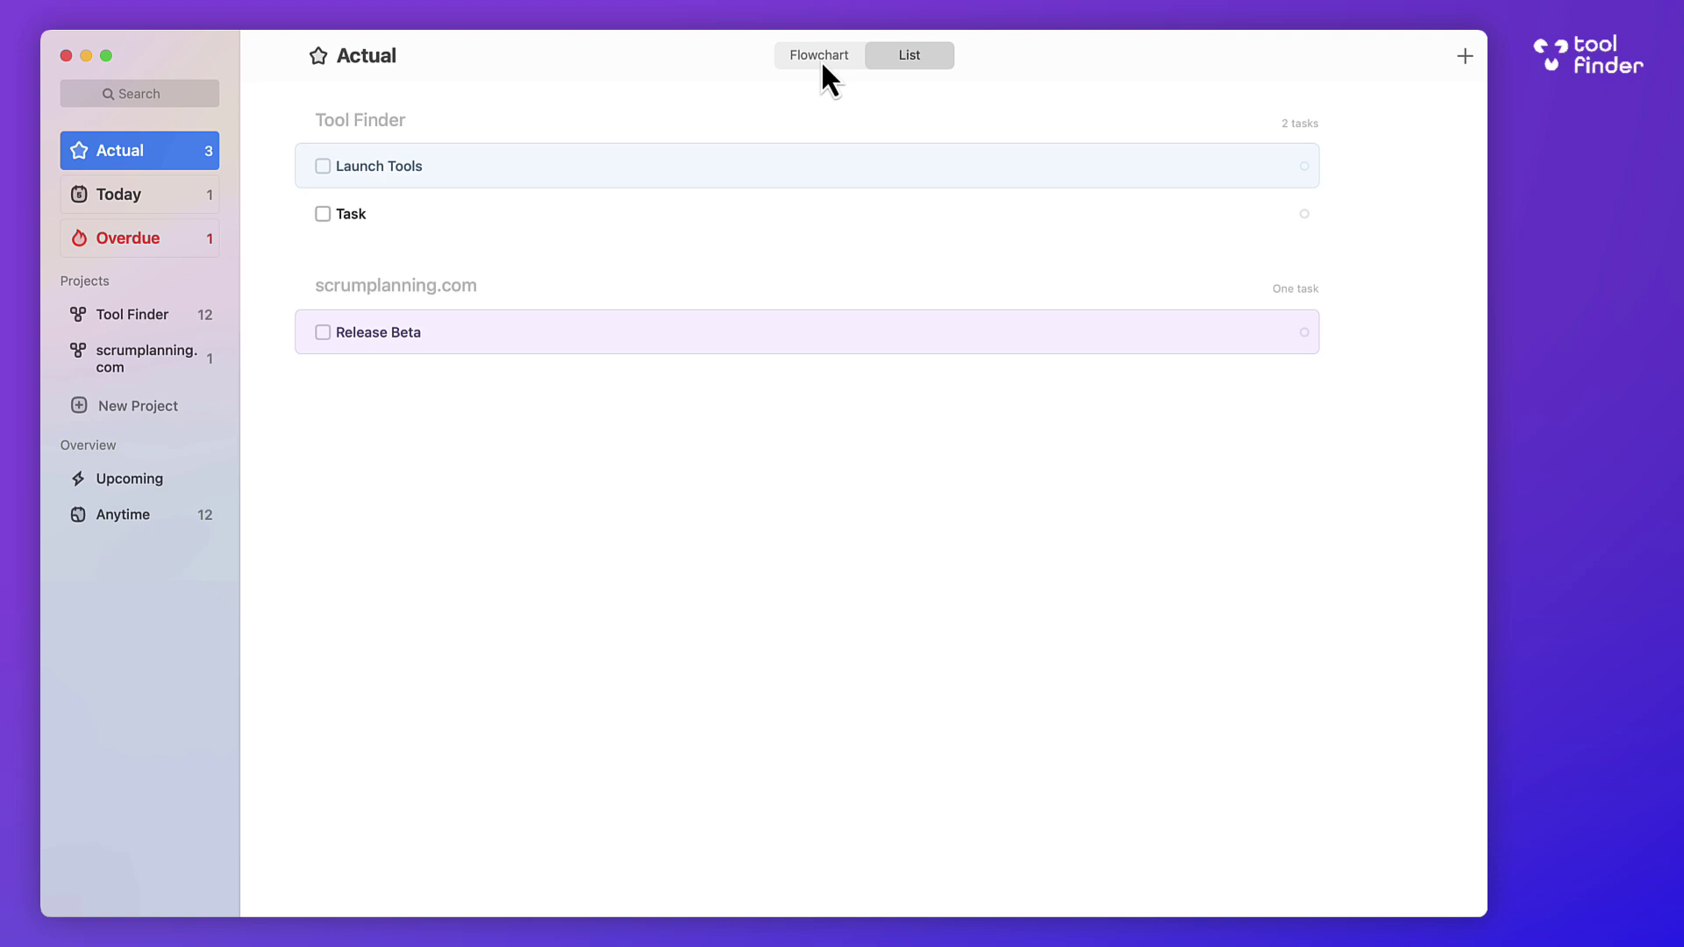
left_click(188, 202)
left_click(510, 163)
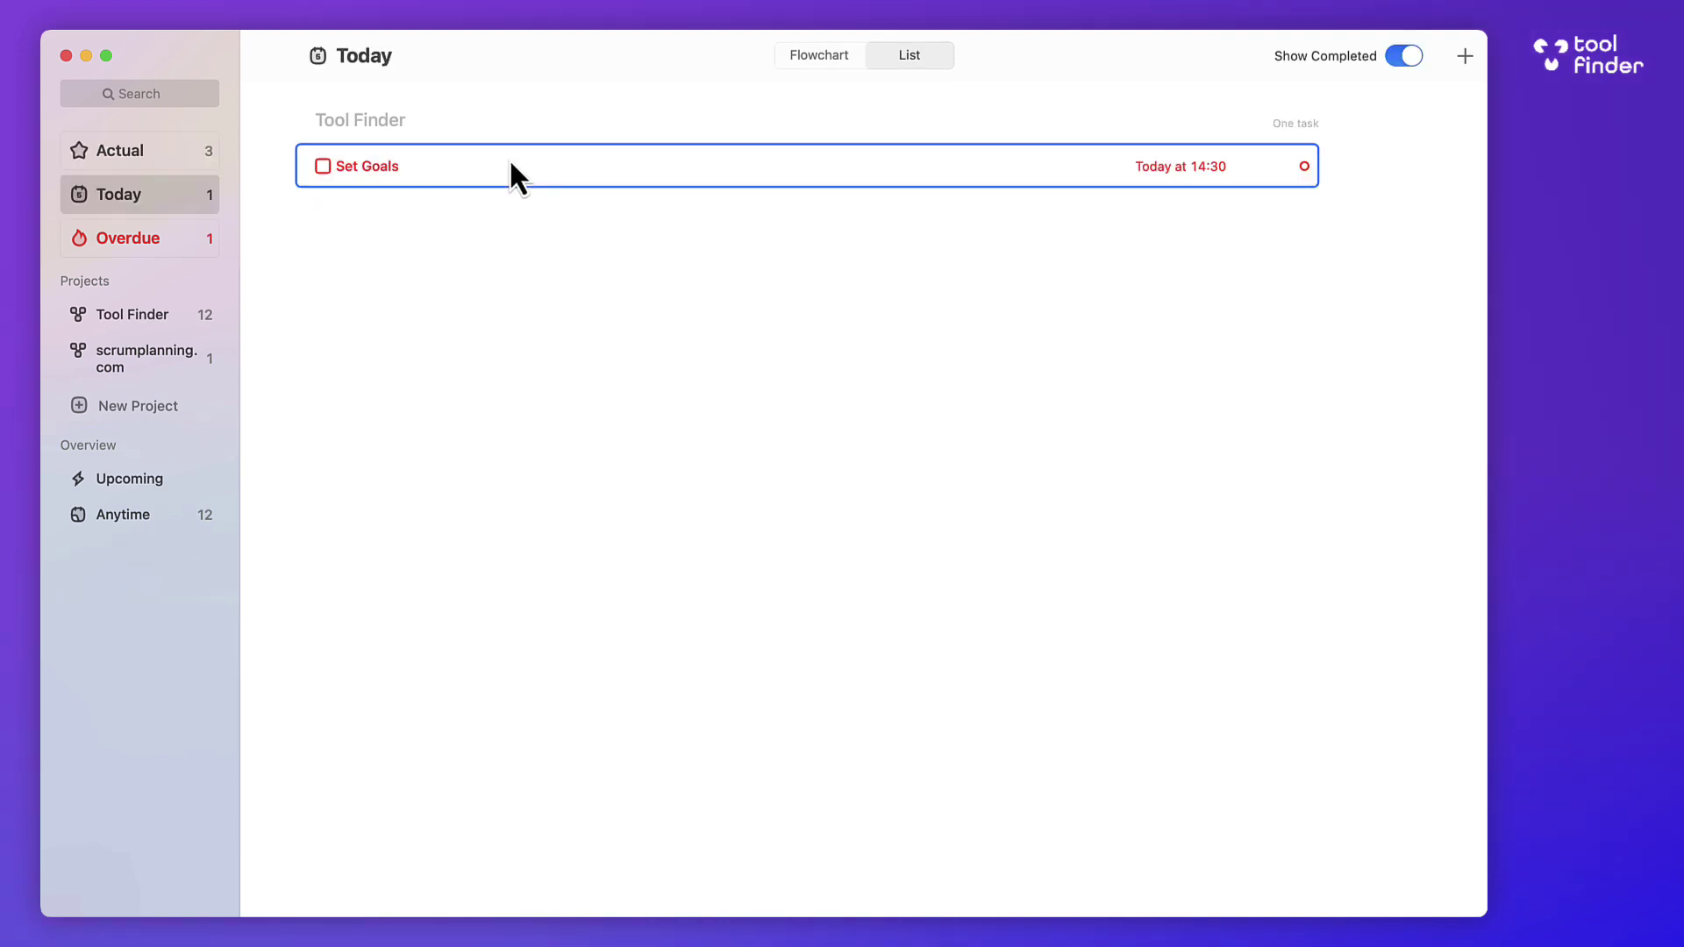
double_click(544, 166)
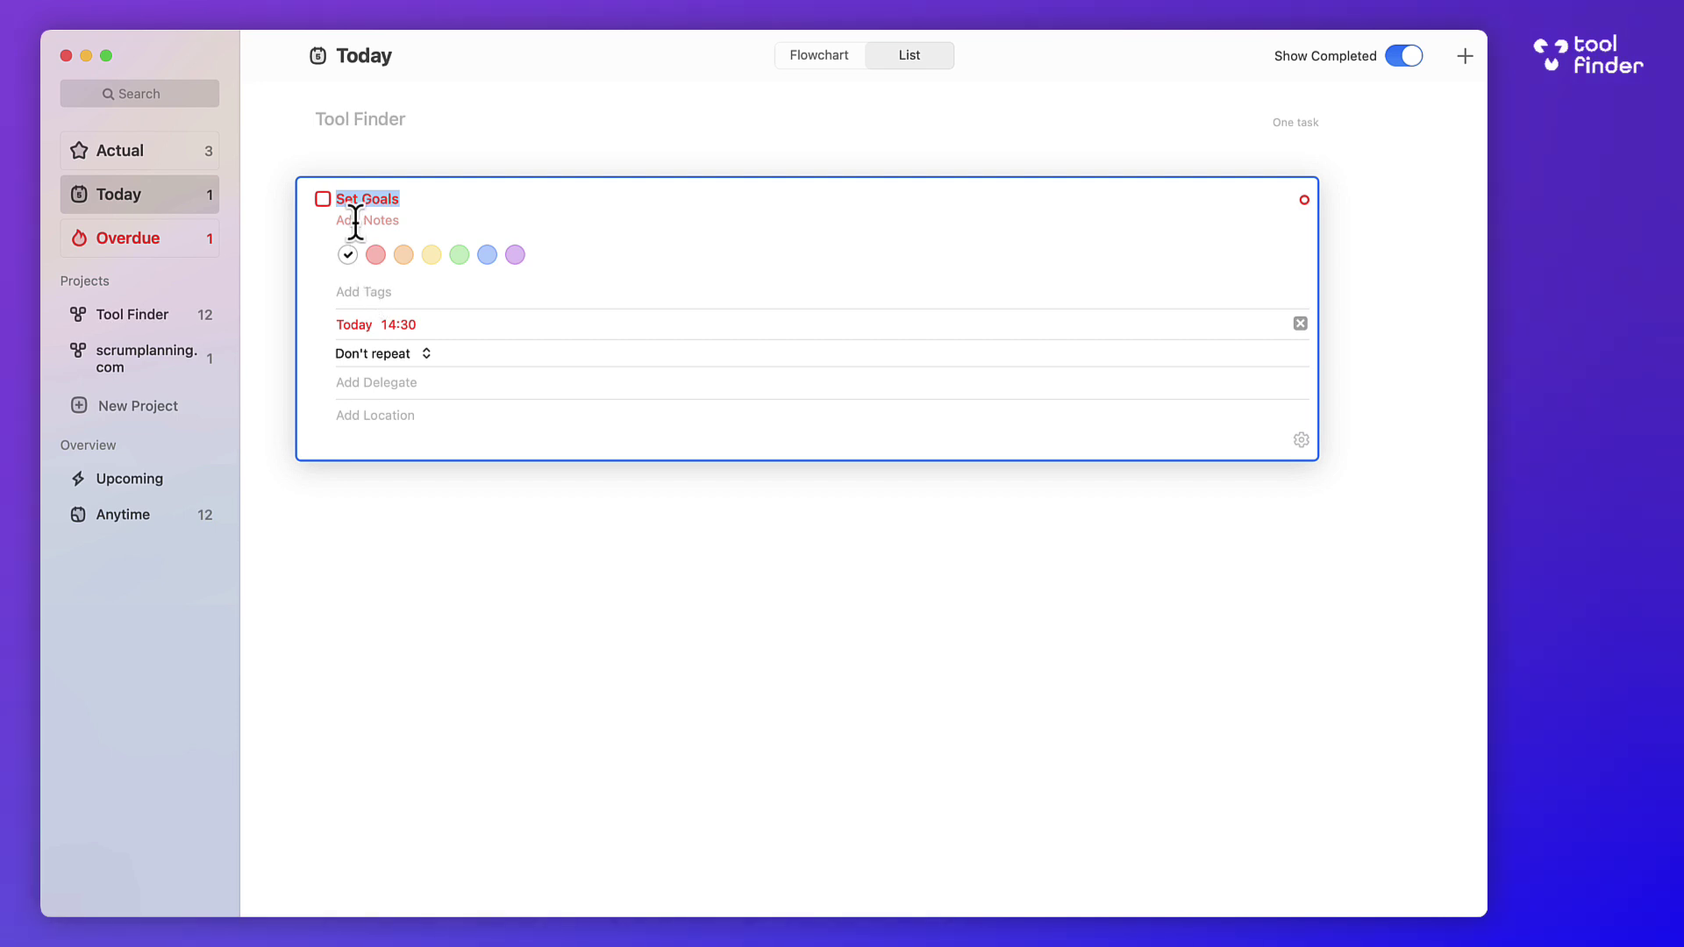
left_click(377, 255)
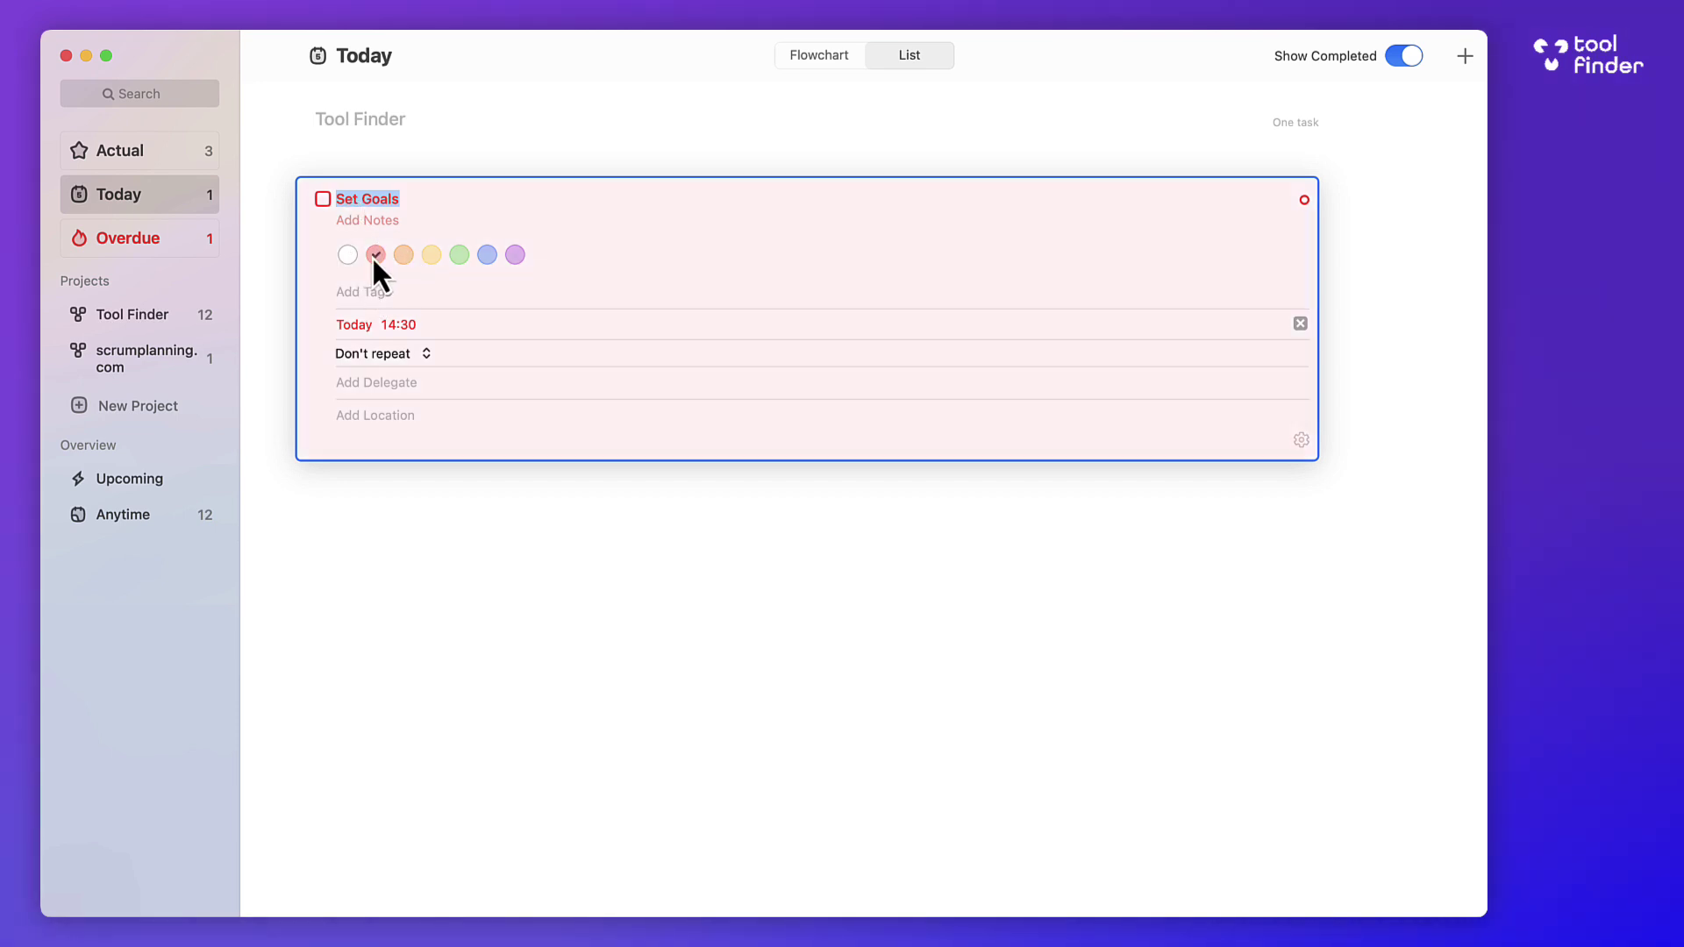
left_click(380, 292)
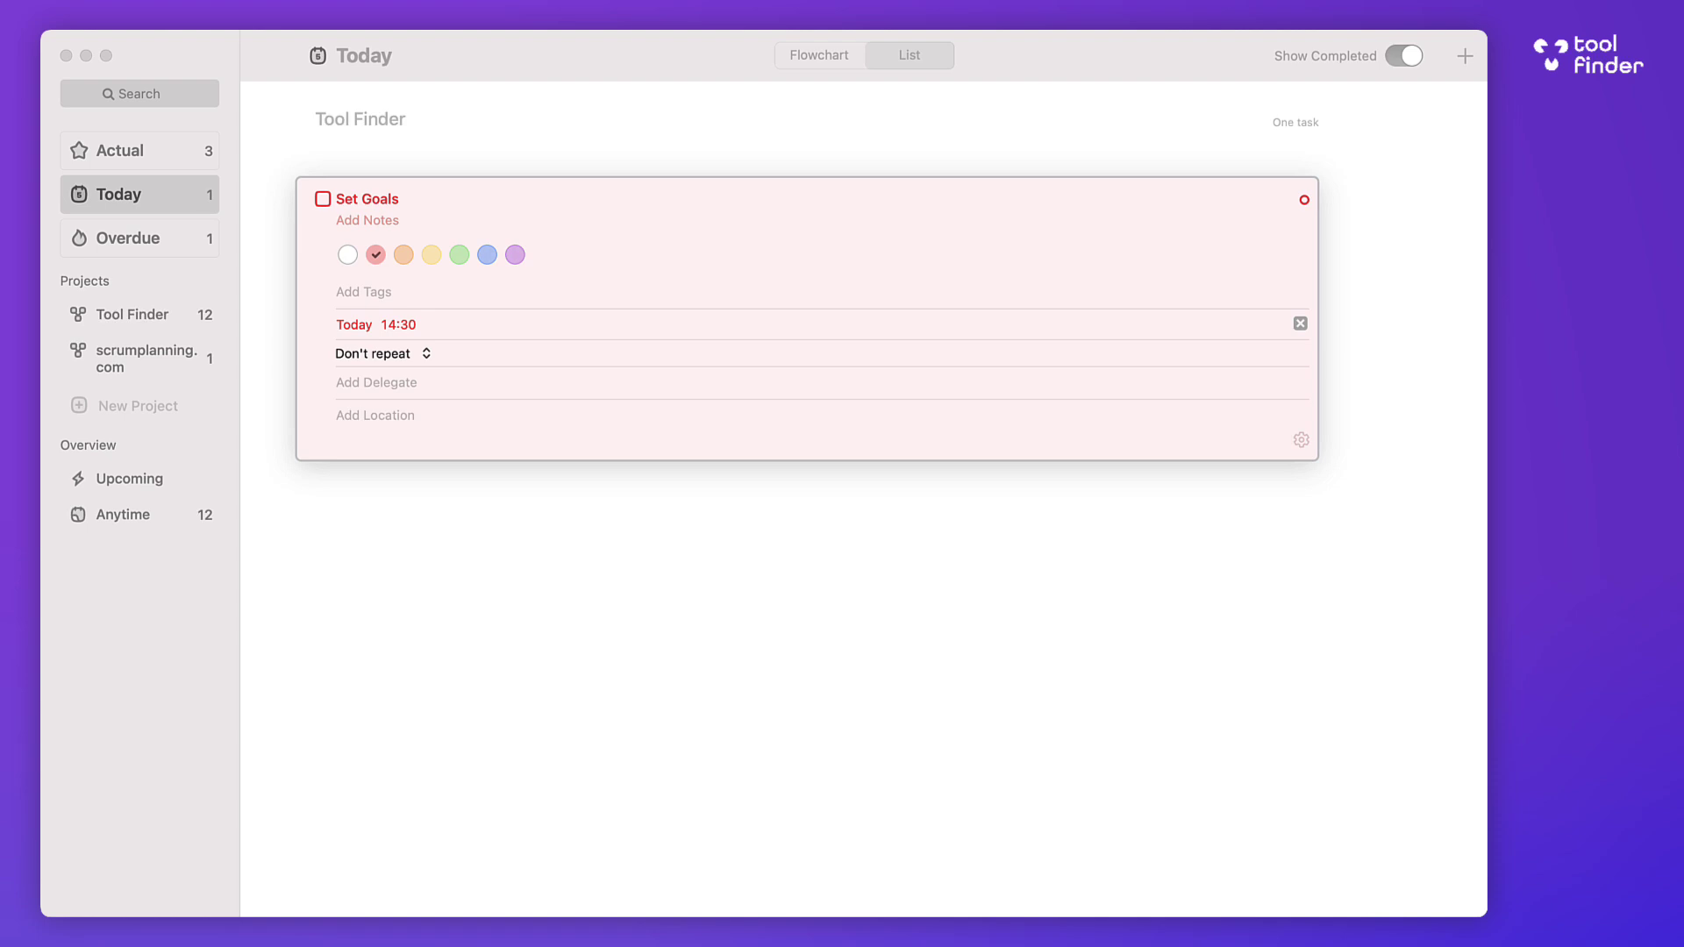
left_click(659, 628)
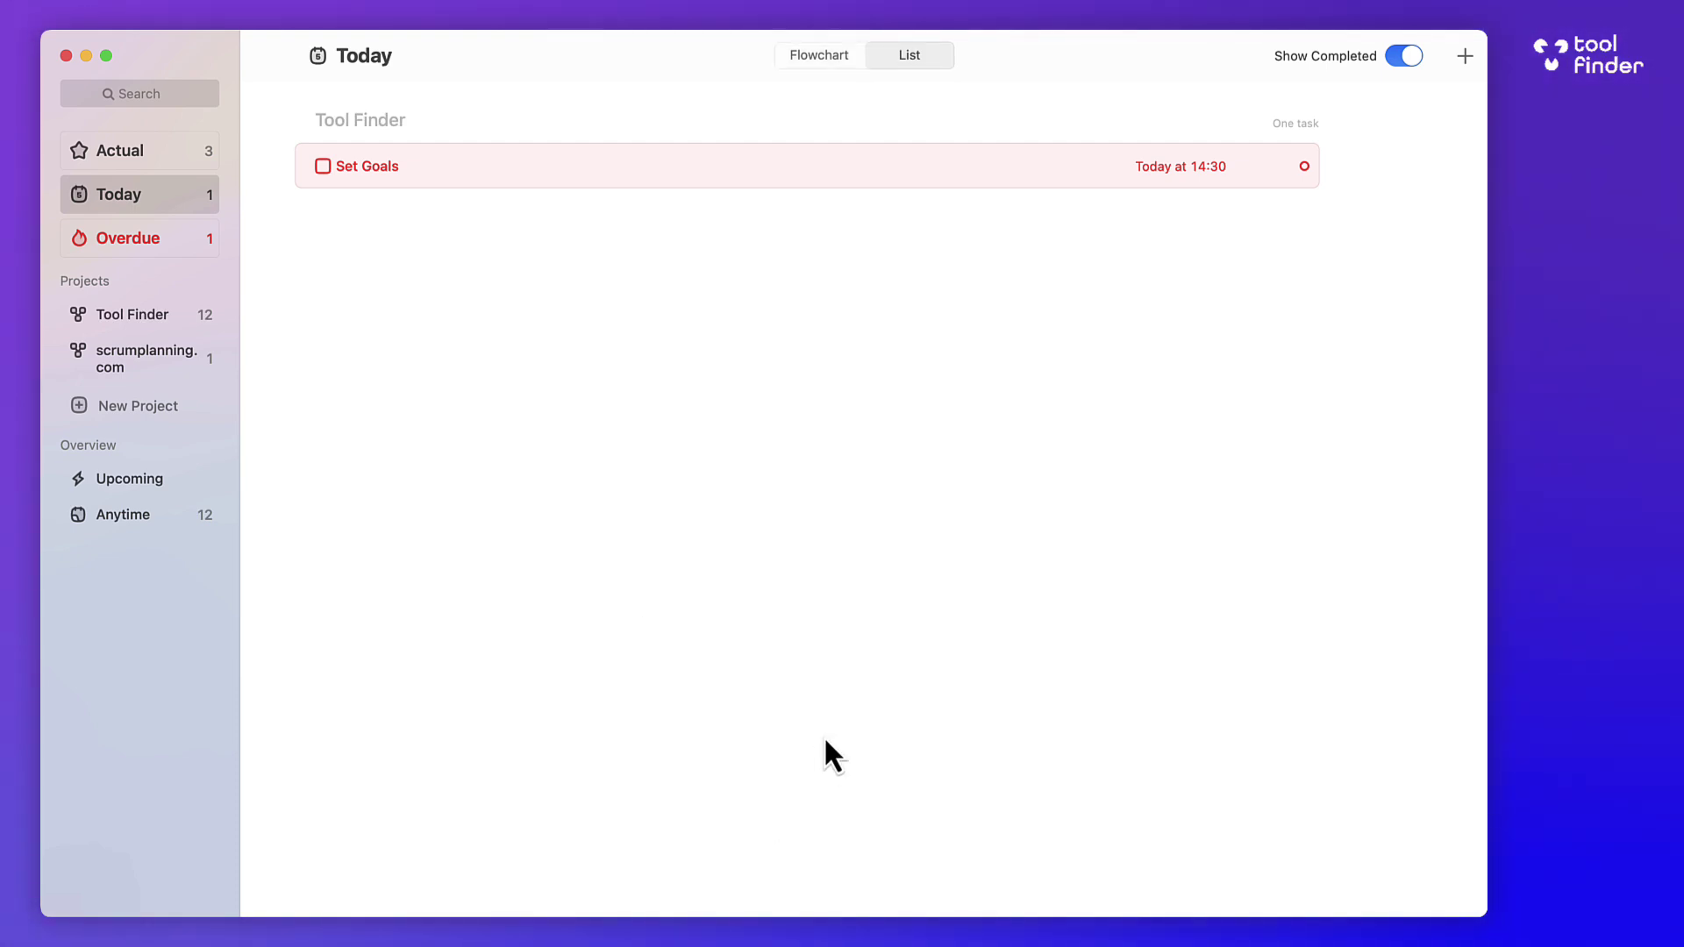
Add a new Retreat task feeding into Set Goals, then view it in the Actual list
left_click(830, 61)
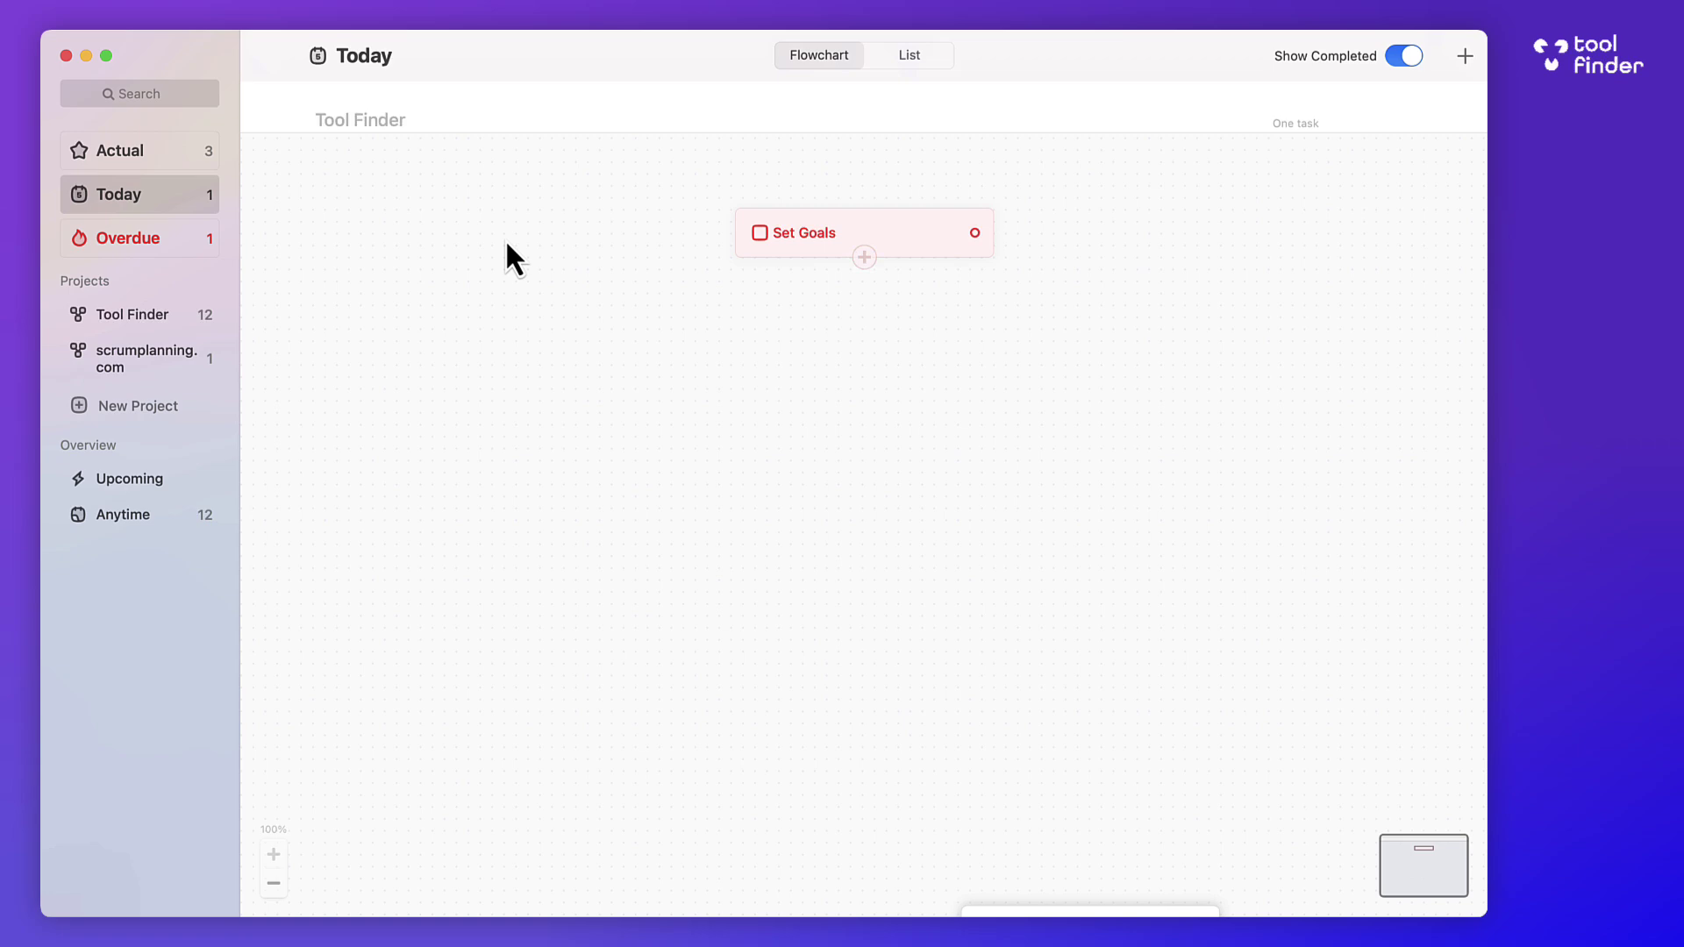
left_click(893, 55)
left_click(829, 51)
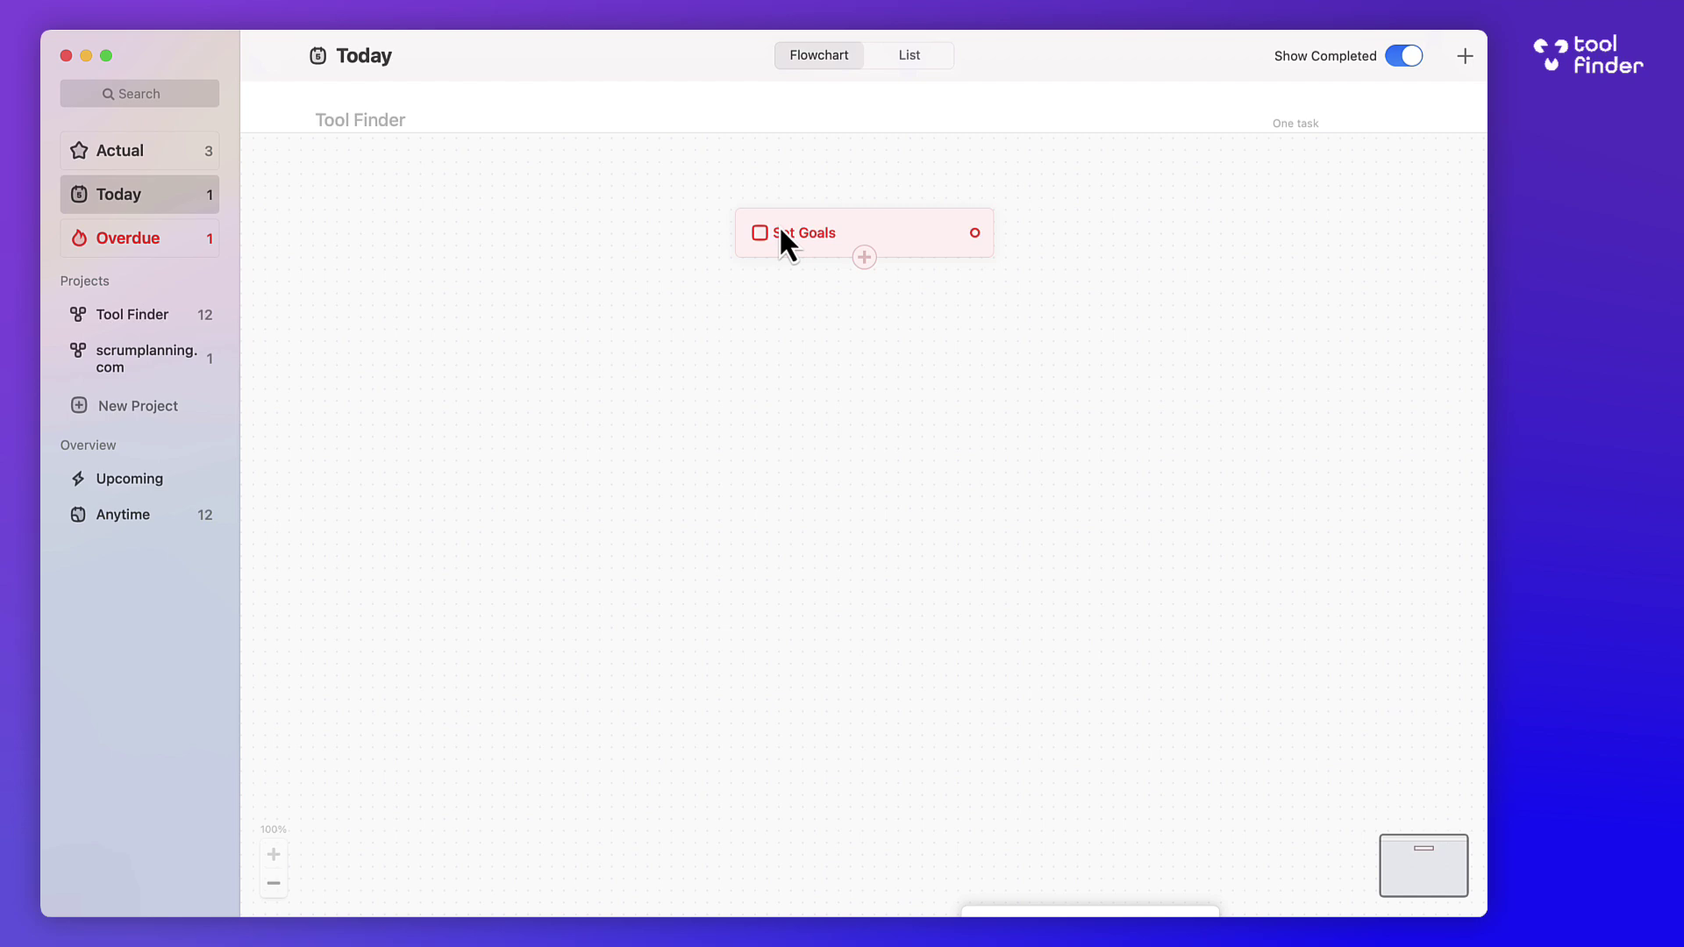
left_click(863, 259)
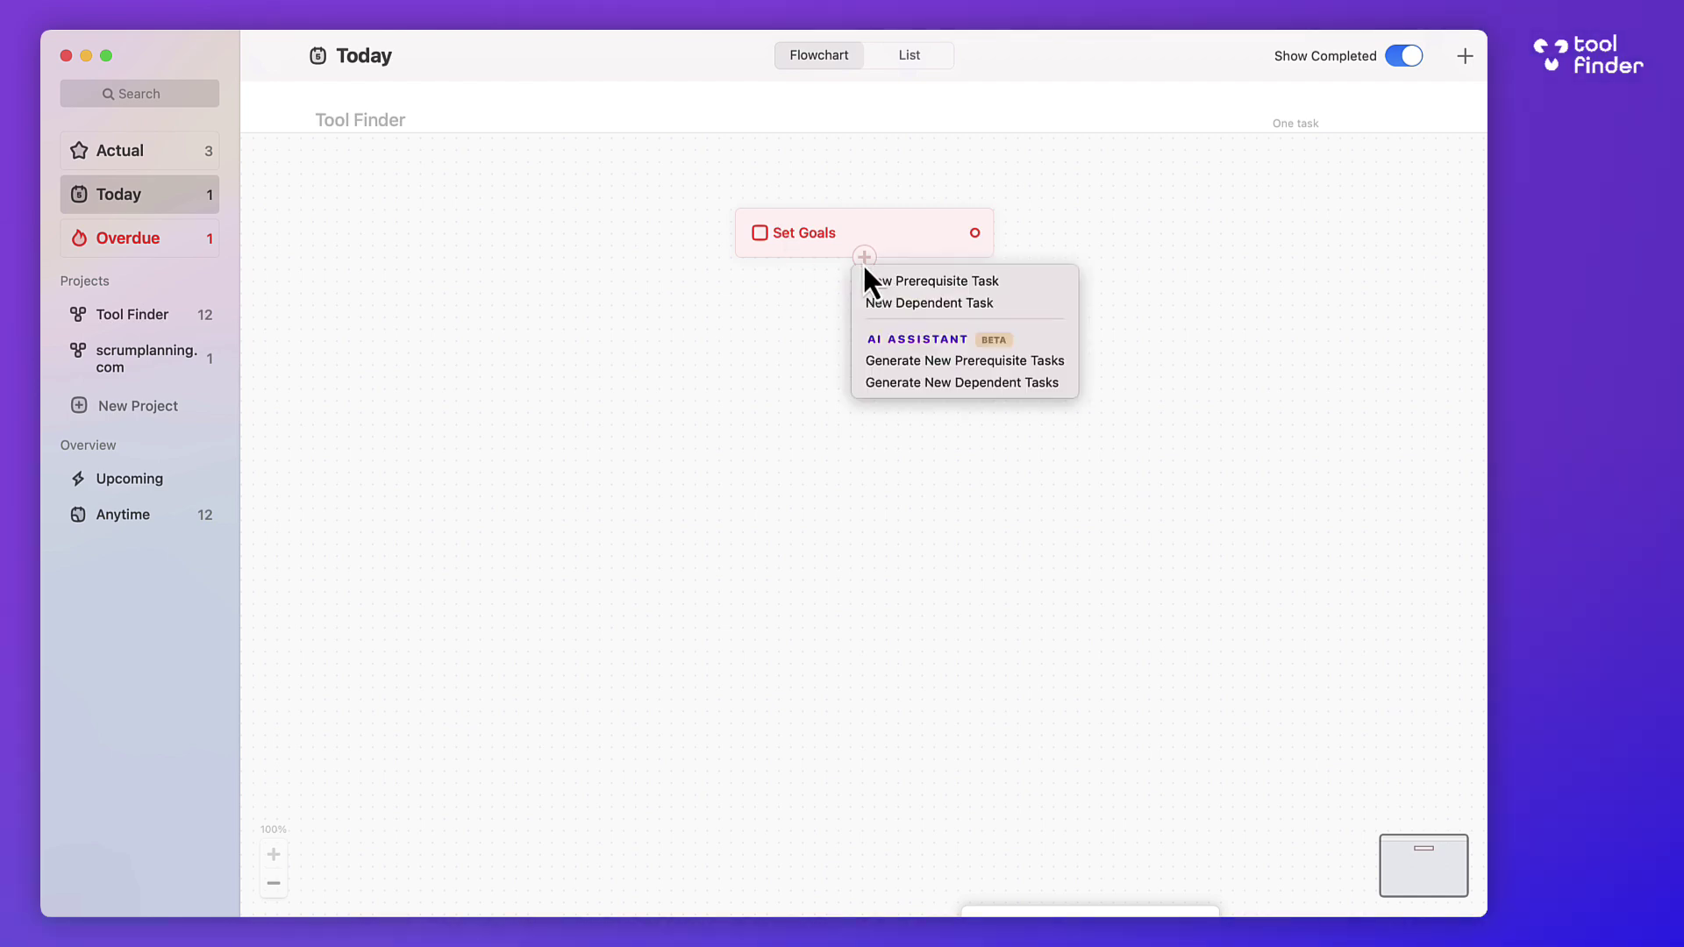
left_click(919, 281)
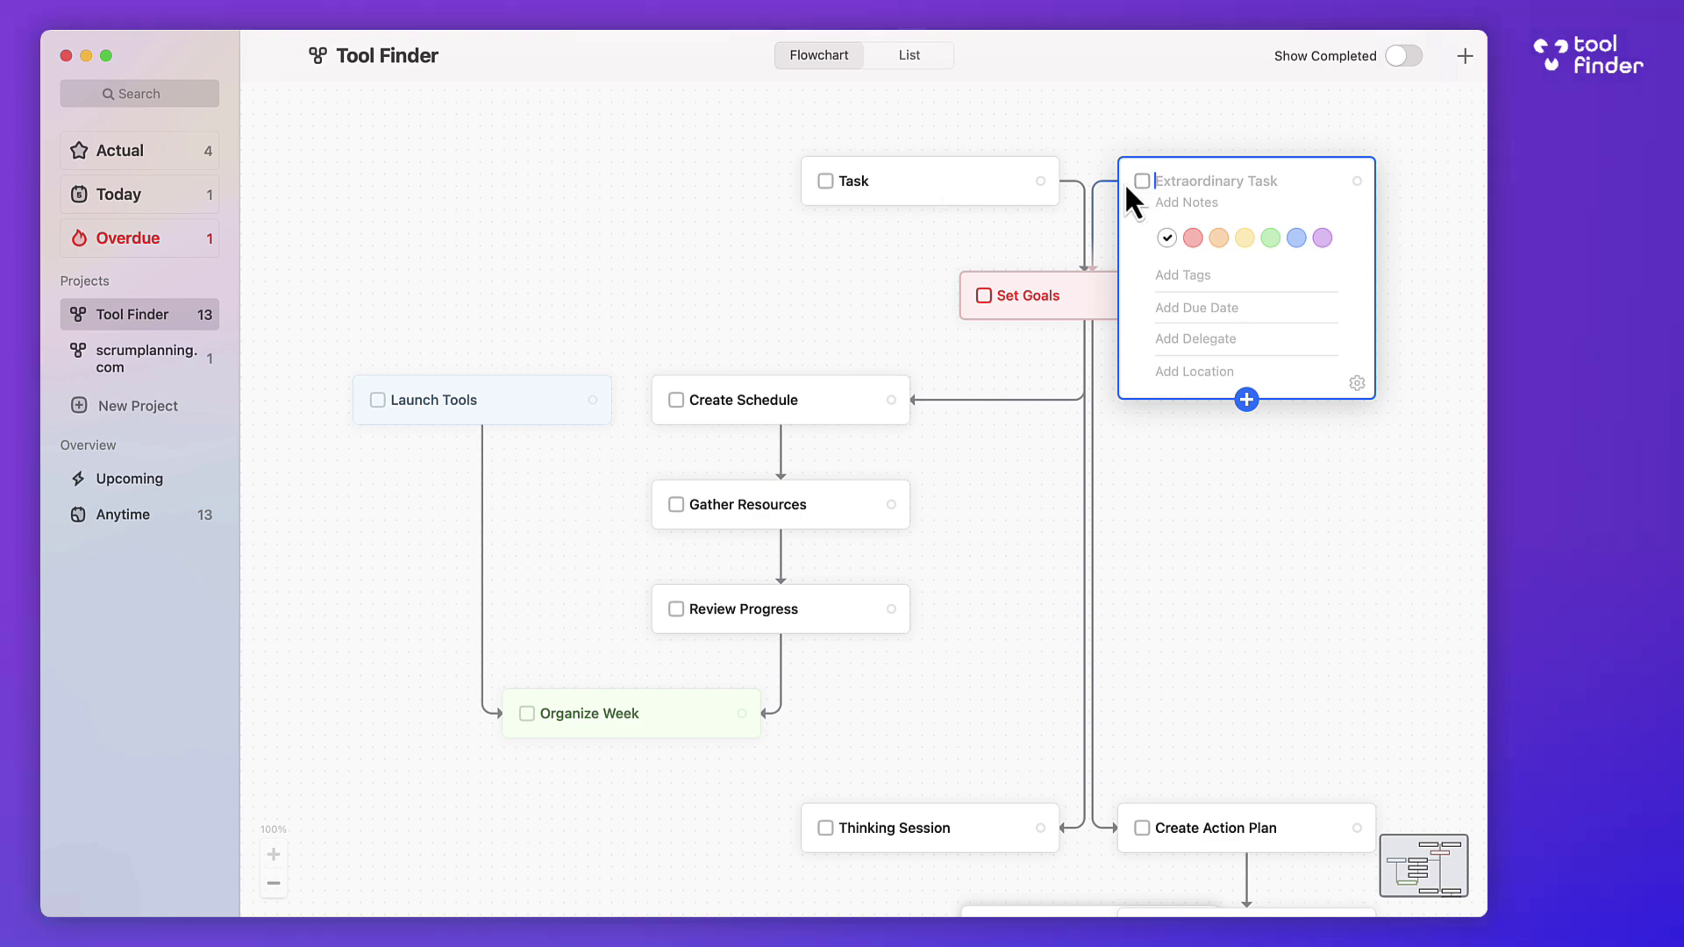
type("Retreat")
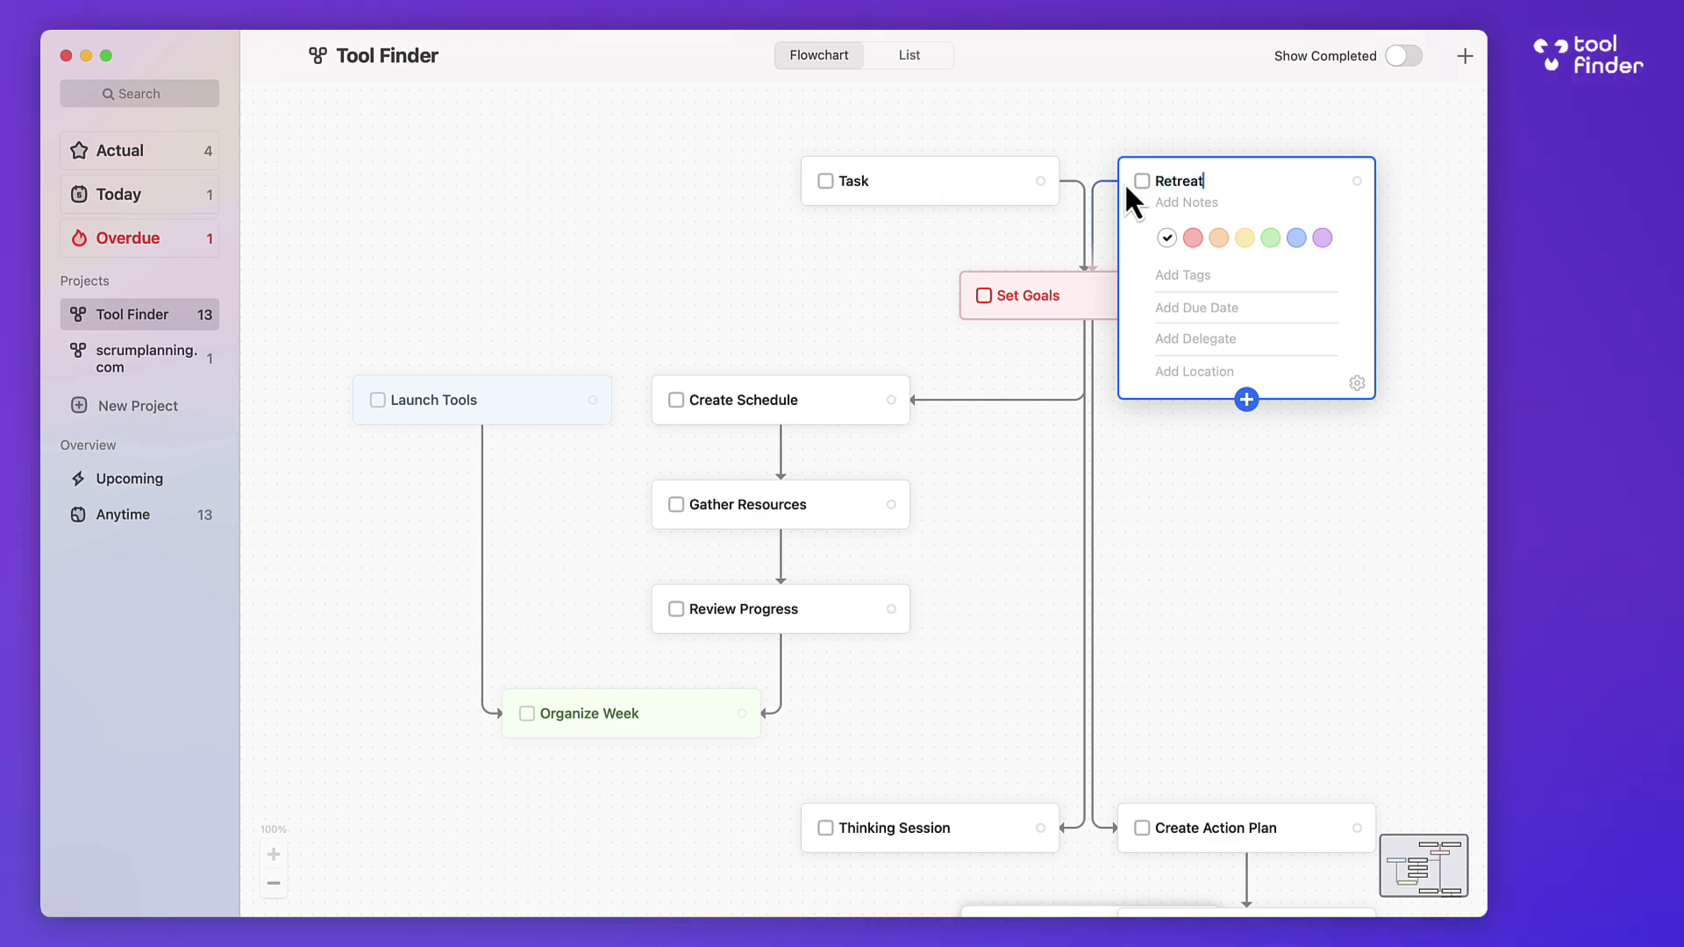
key("super+a")
left_click(1202, 130)
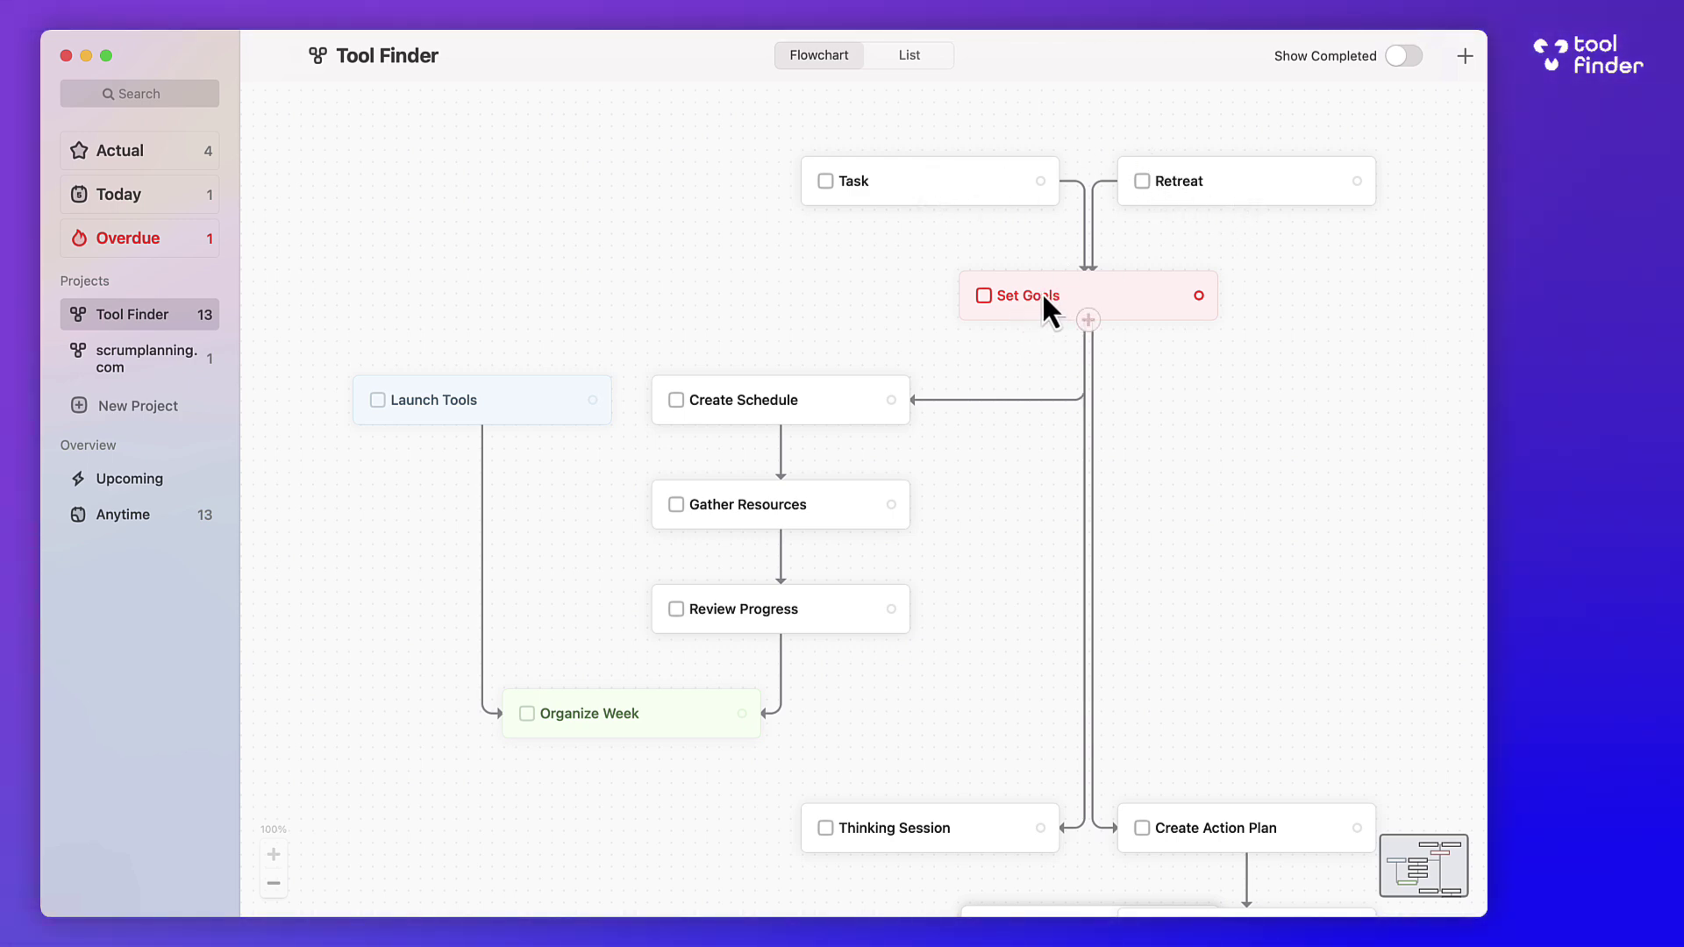
left_click(154, 156)
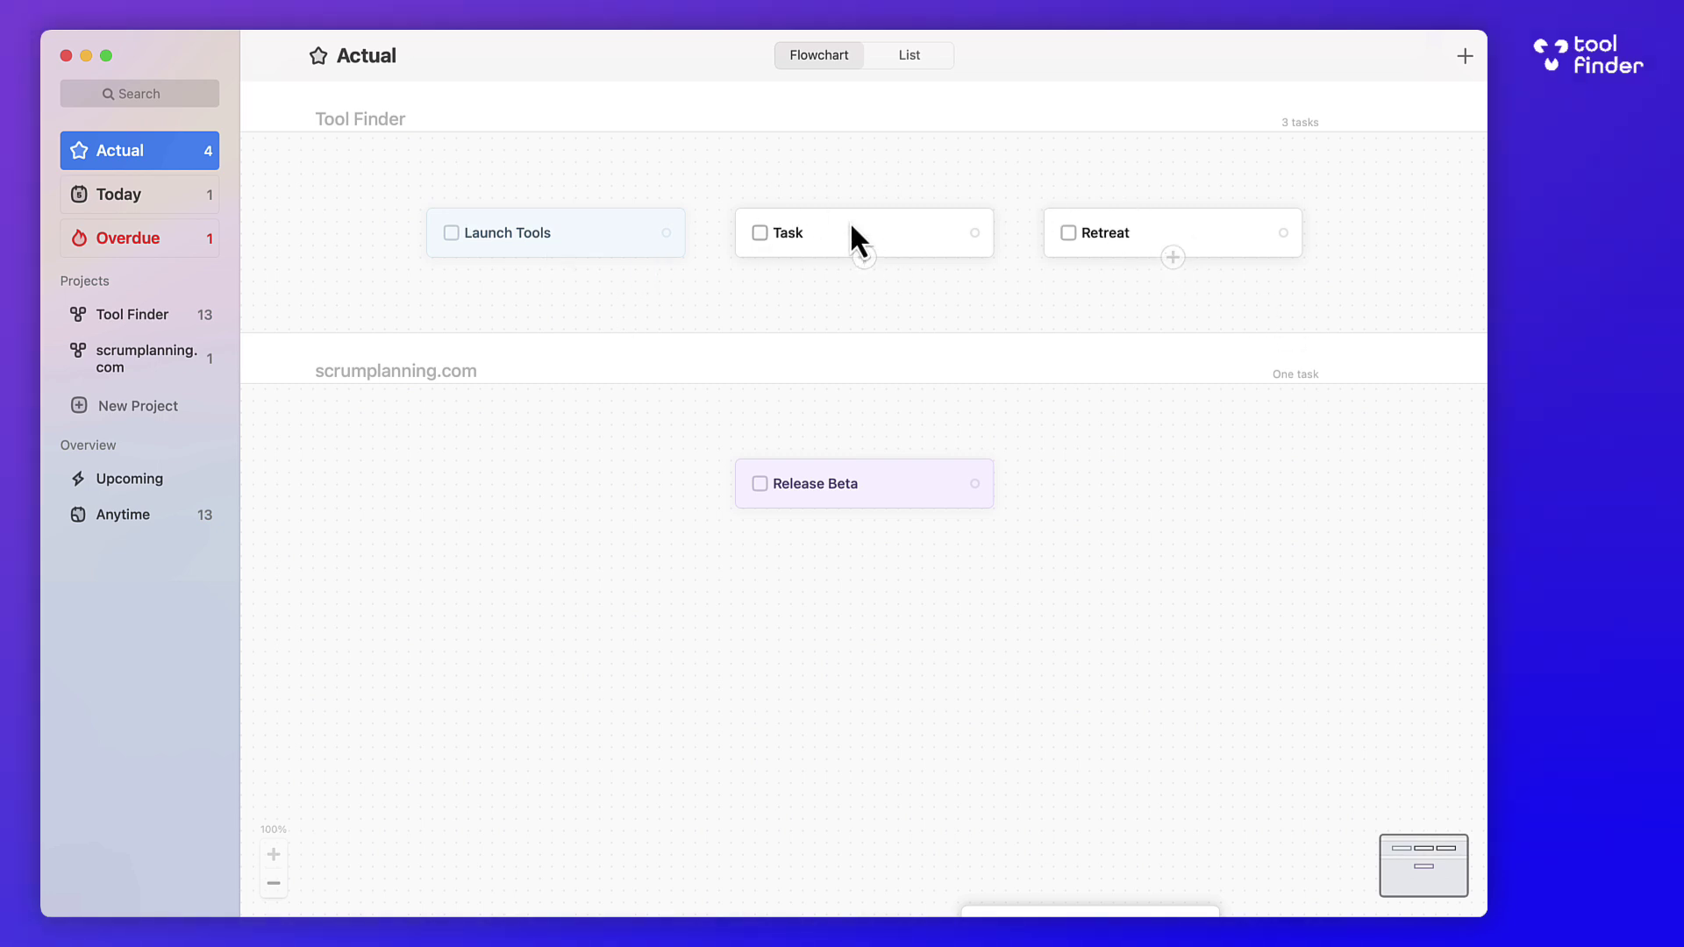
Mark the Task item as completed in the Actual list
left_click(759, 233)
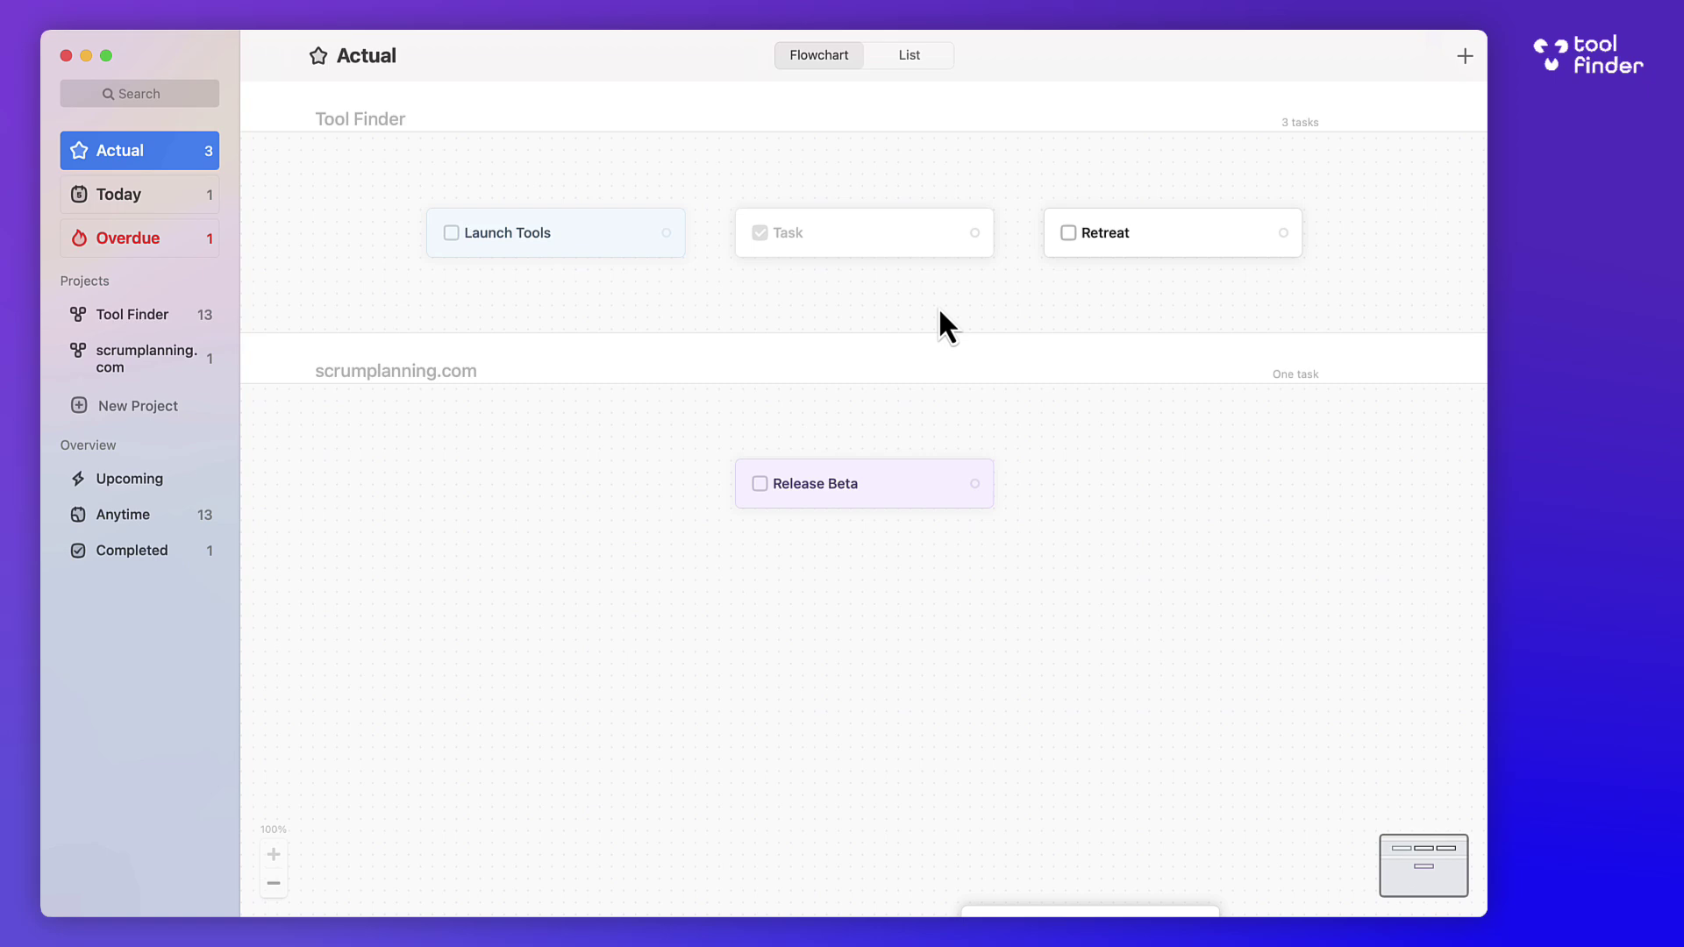
left_click(121, 195)
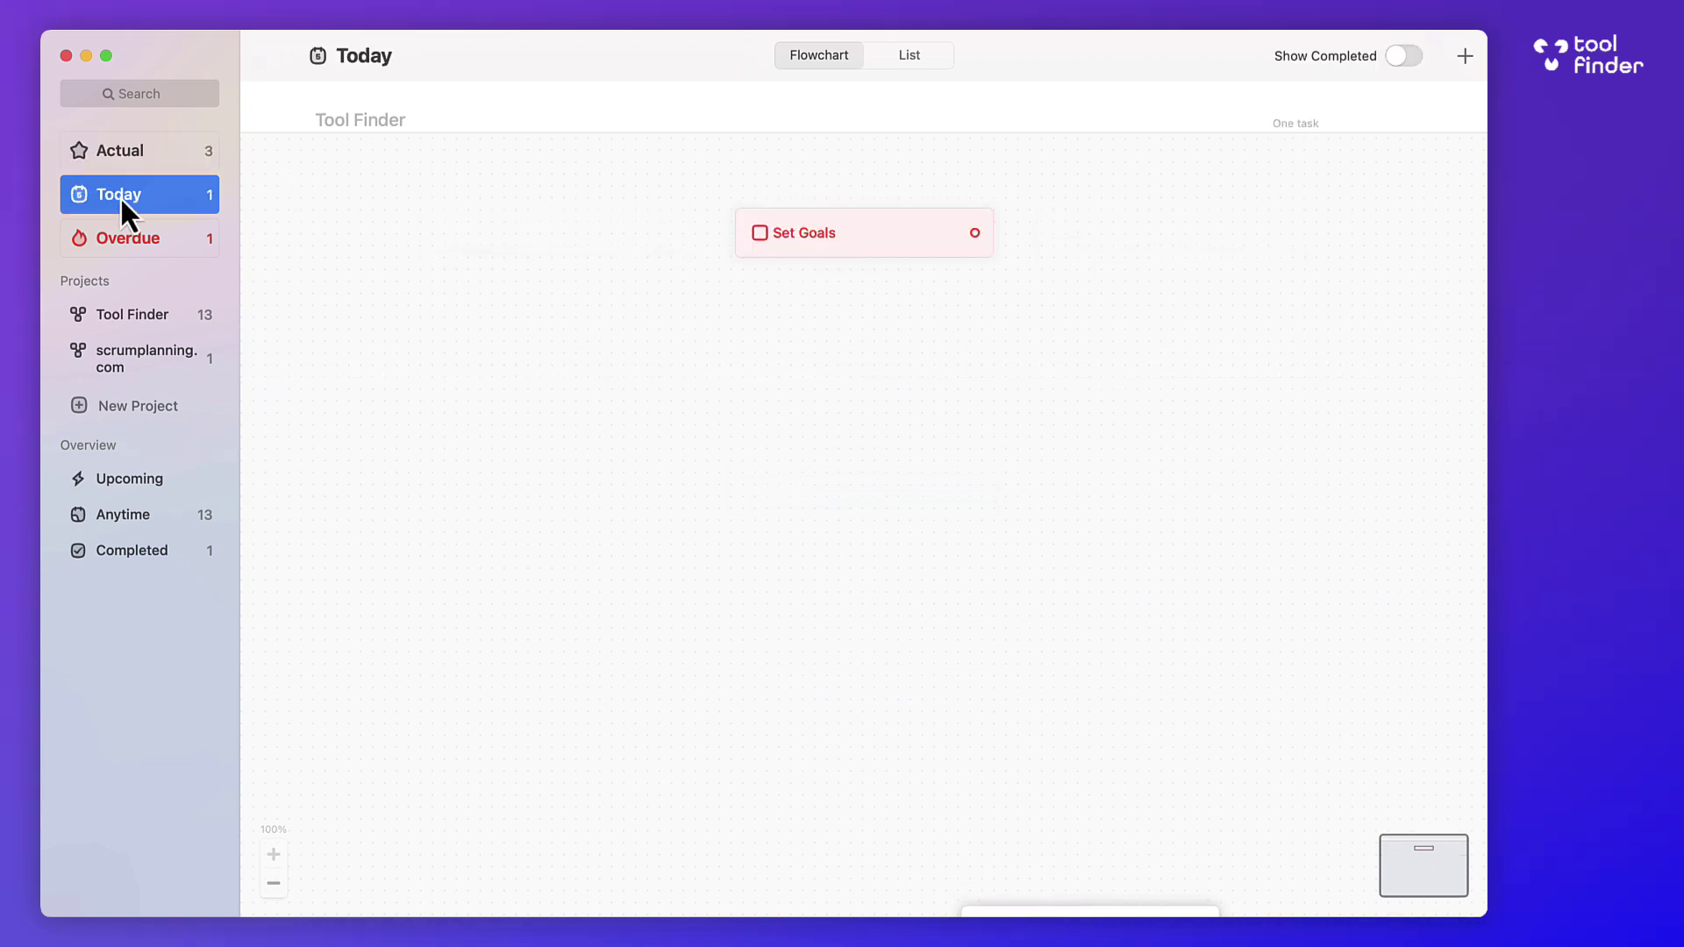
left_click(132, 163)
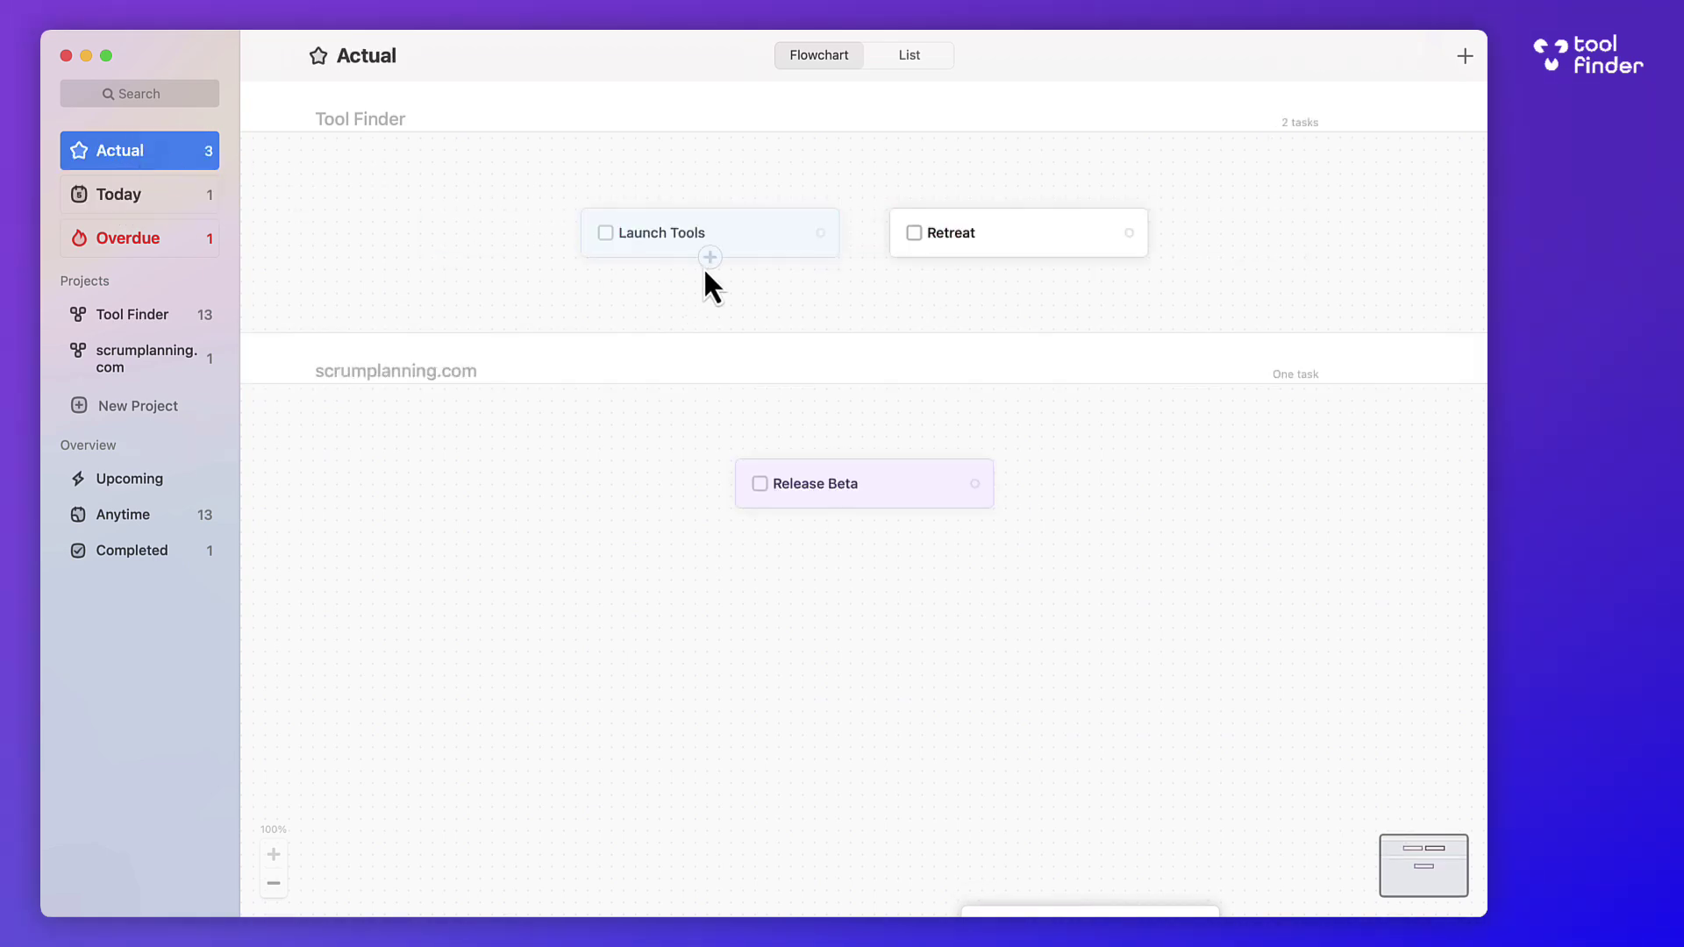
Open the Tool Finder flowchart and look through it, briefly selecting Organize Week
left_click(167, 314)
scroll(776, 408, "down", 5)
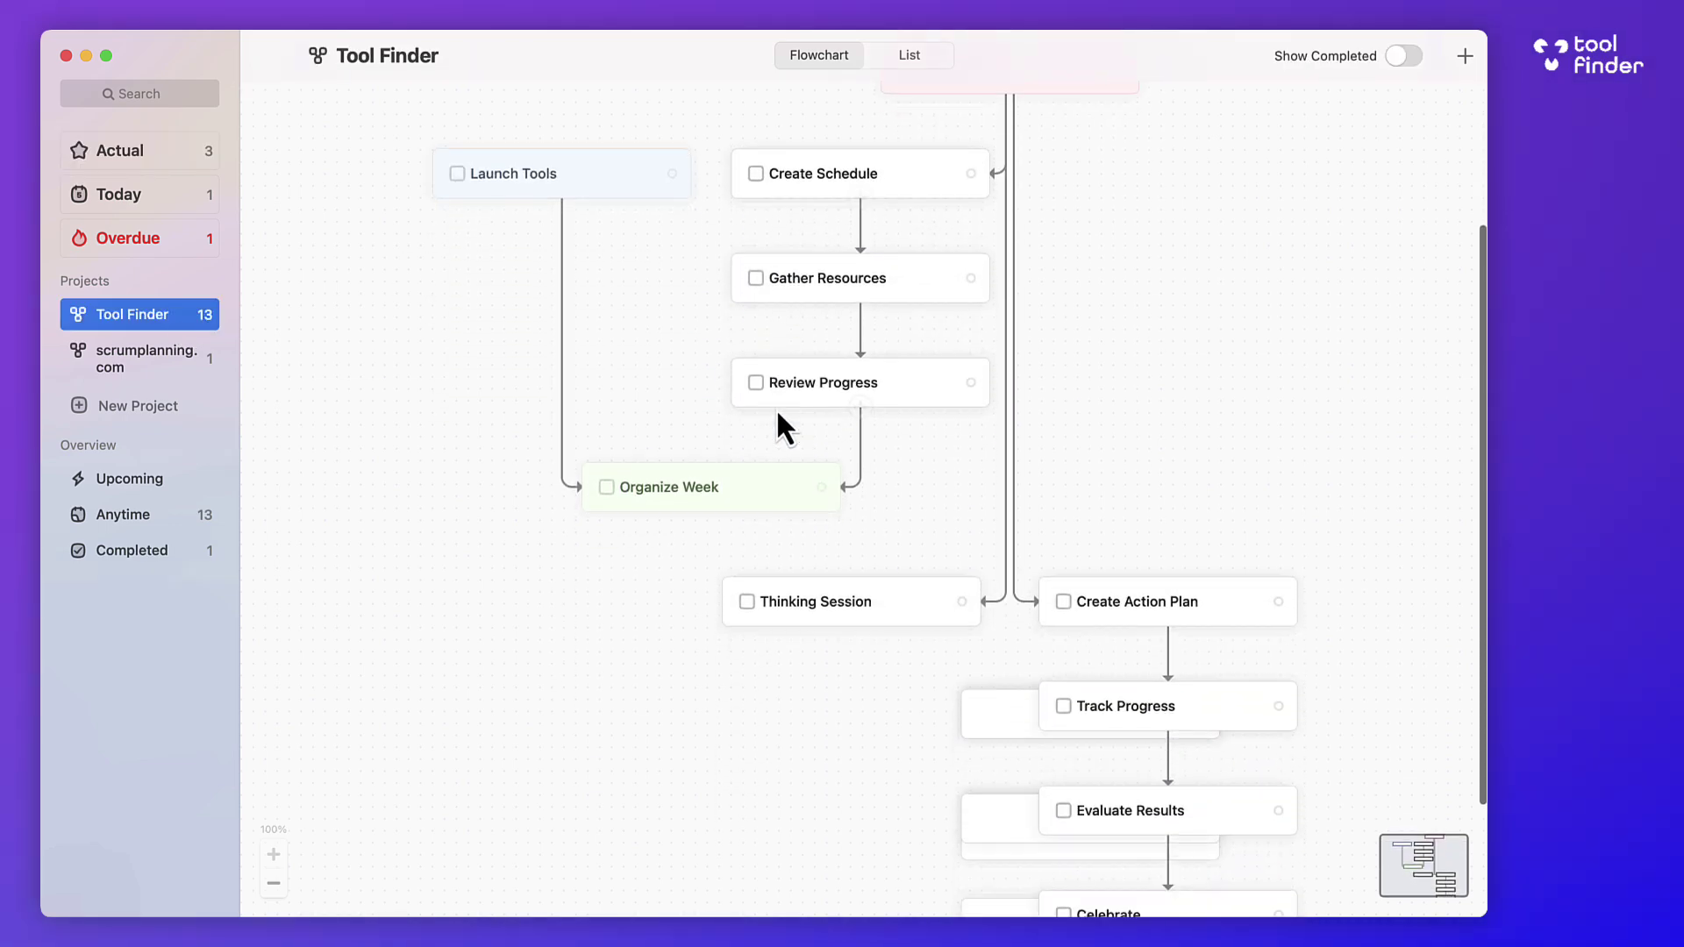
scroll(777, 409, "up", 5)
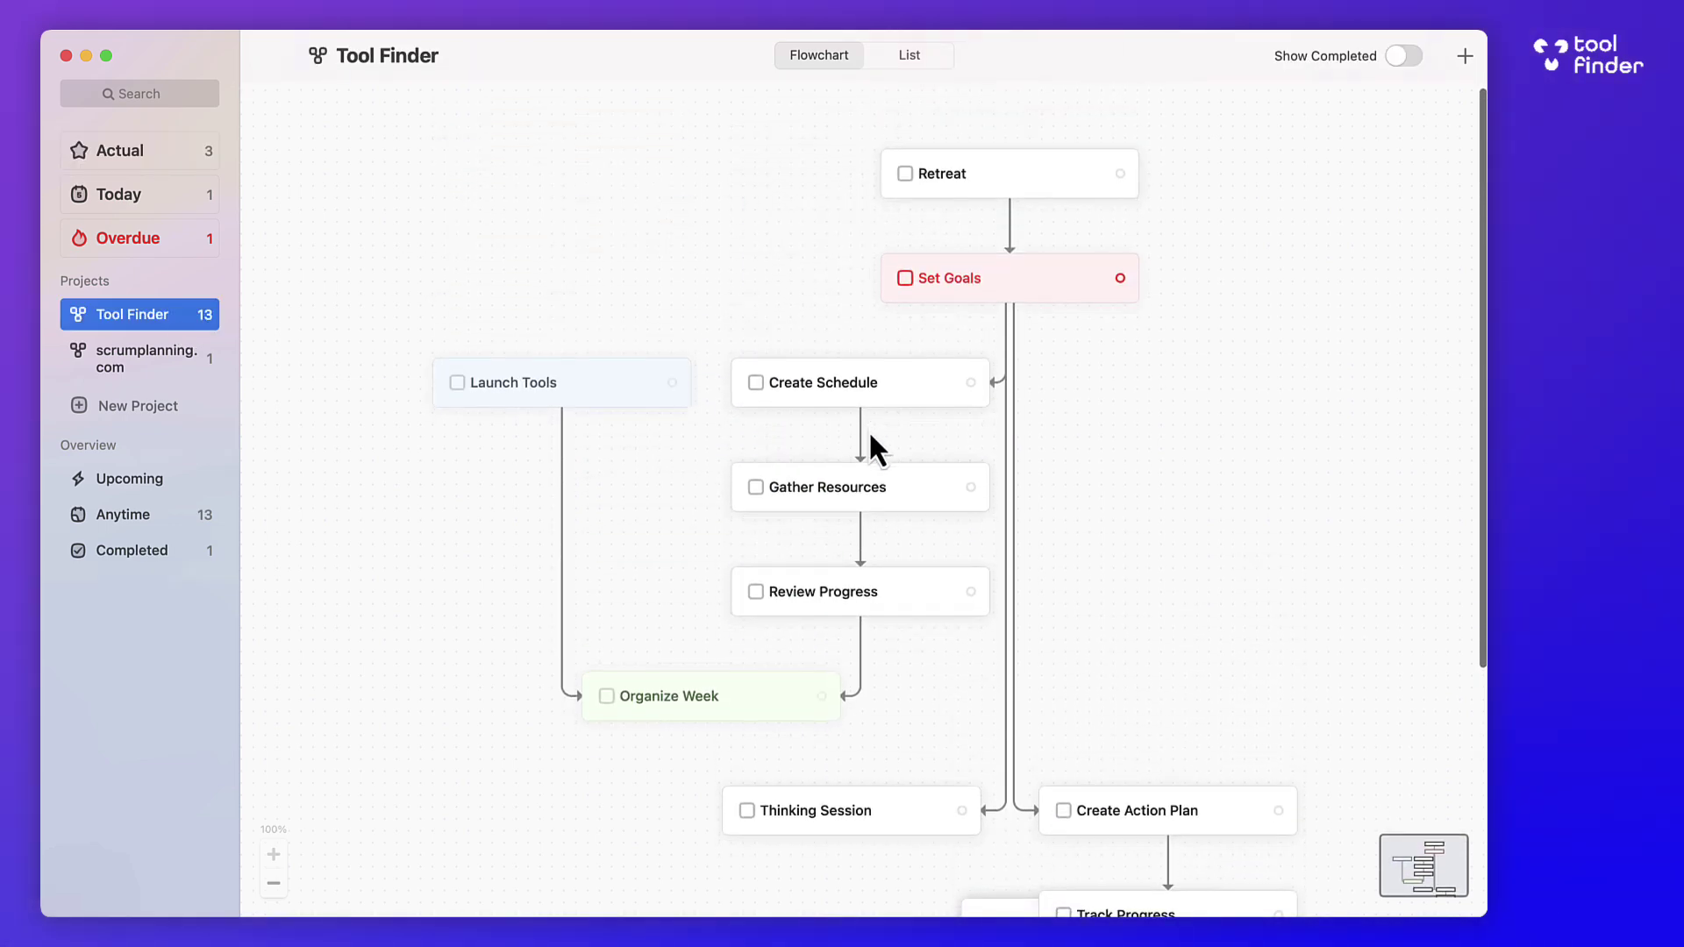
scroll(870, 436, "down", 5)
scroll(870, 436, "up", 5)
scroll(870, 436, "down", 5)
scroll(870, 436, "down", 1)
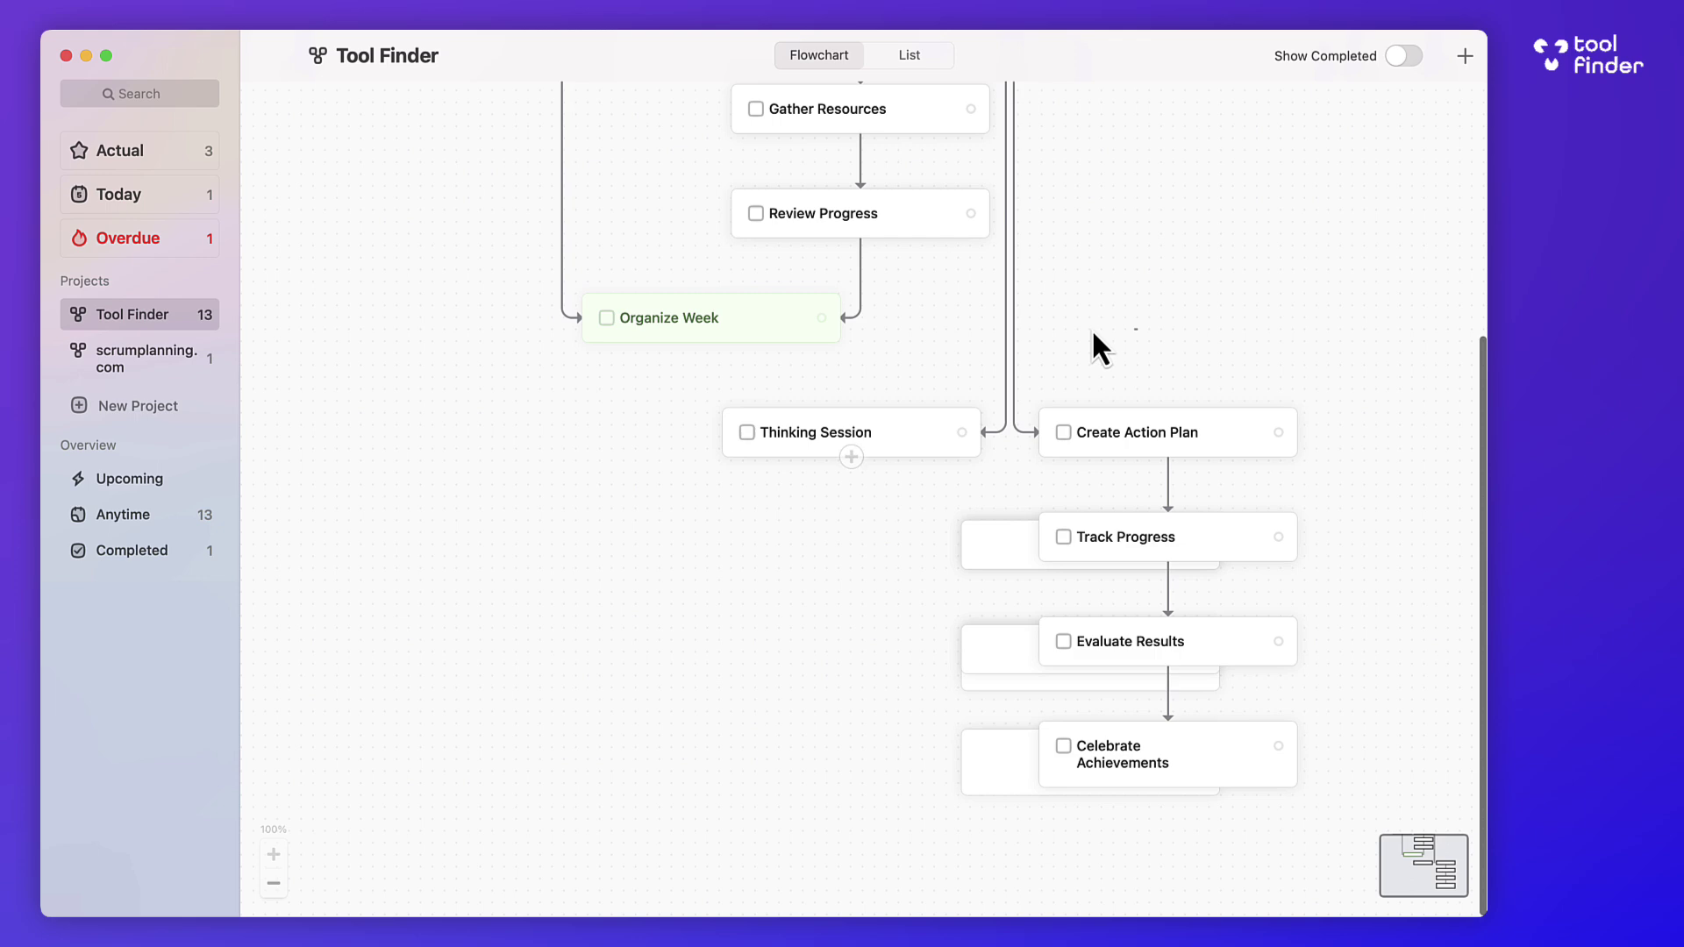
left_click(692, 338)
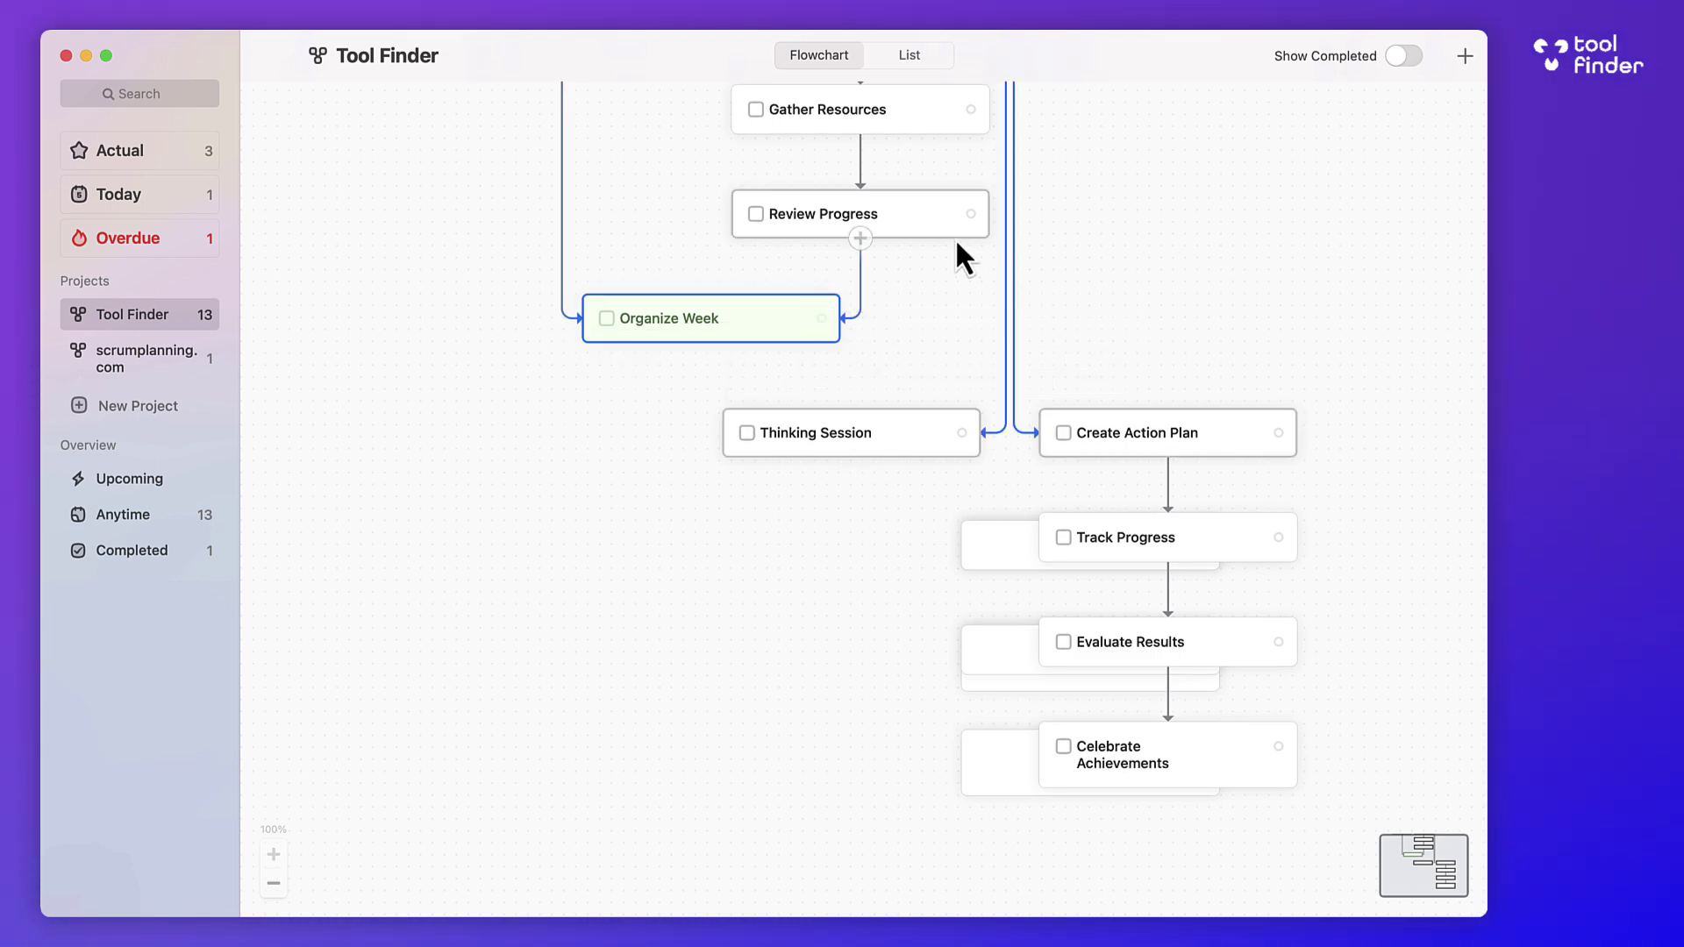
scroll(955, 239, "up", 5)
left_click(1087, 324)
scroll(1087, 325, "up", 1)
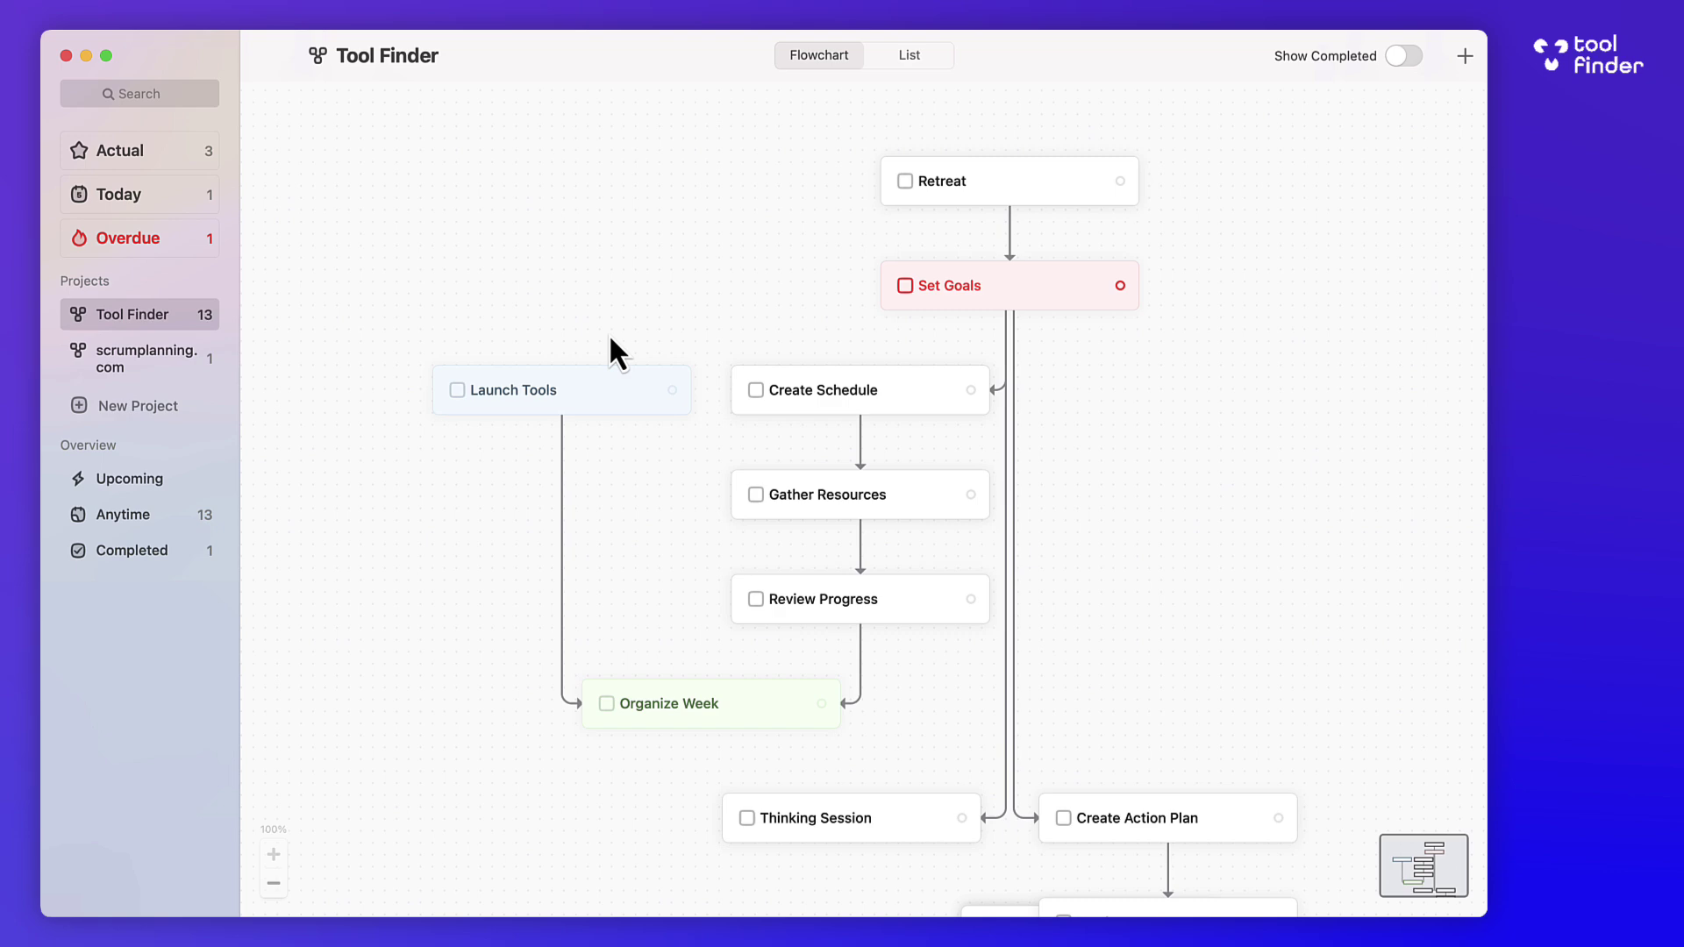
Colour the Create Schedule, Gather Resources and Review Progress tasks red in one go
scroll(725, 376, "up", 1)
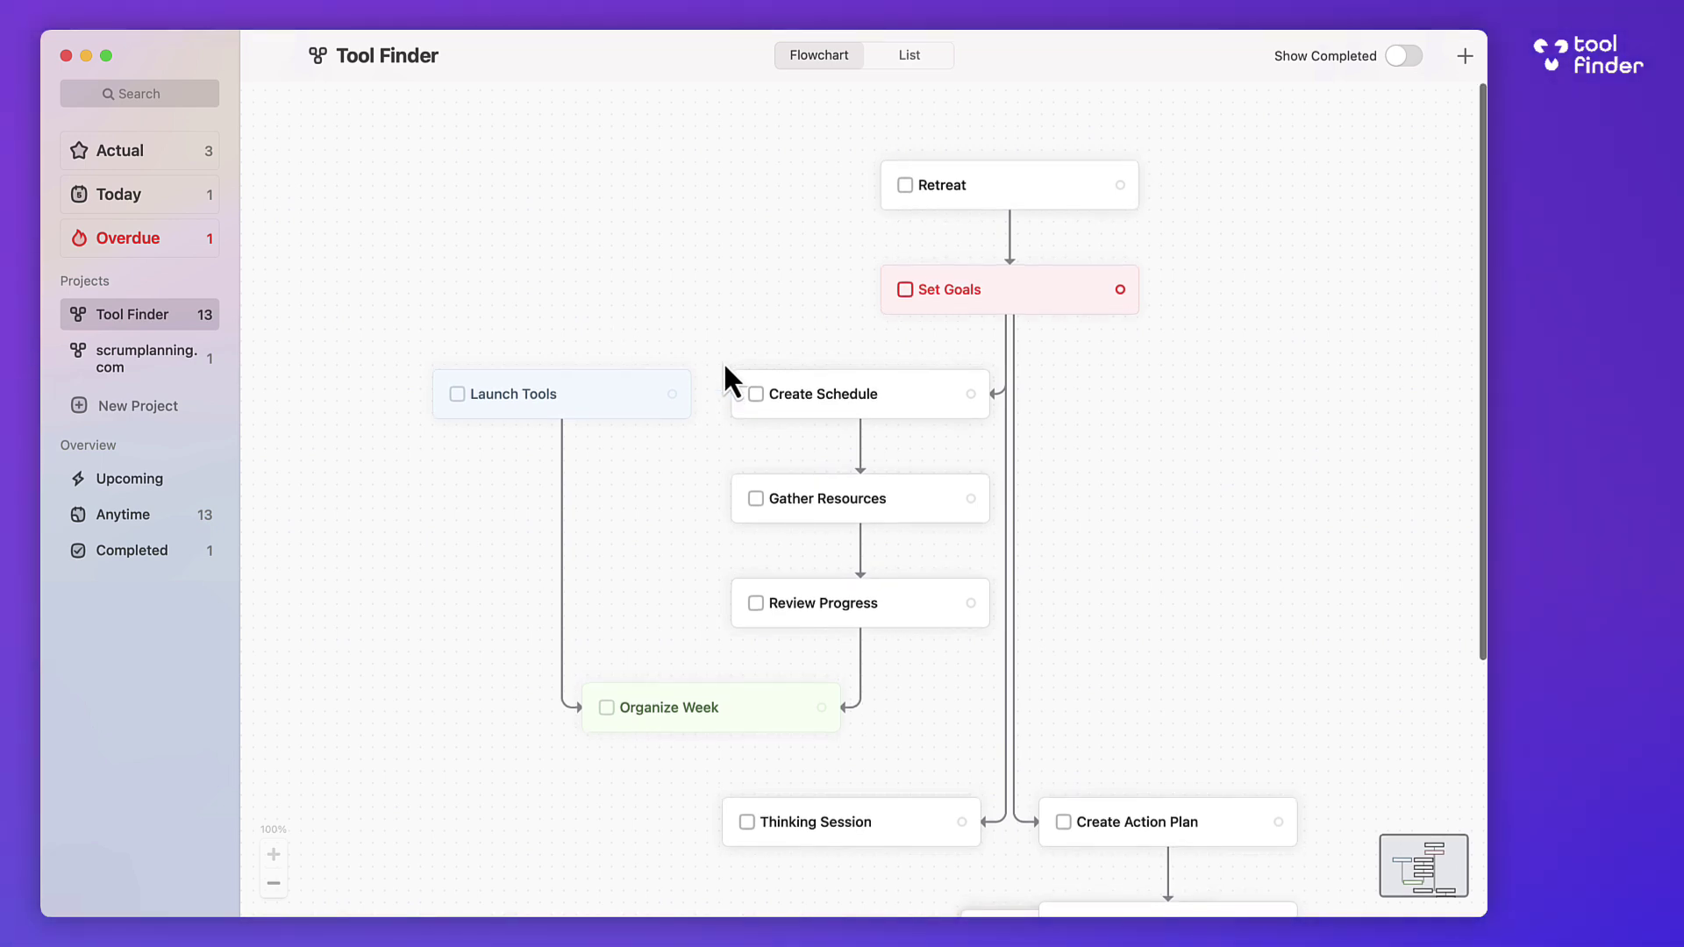
left_click_drag(741, 323, 834, 586)
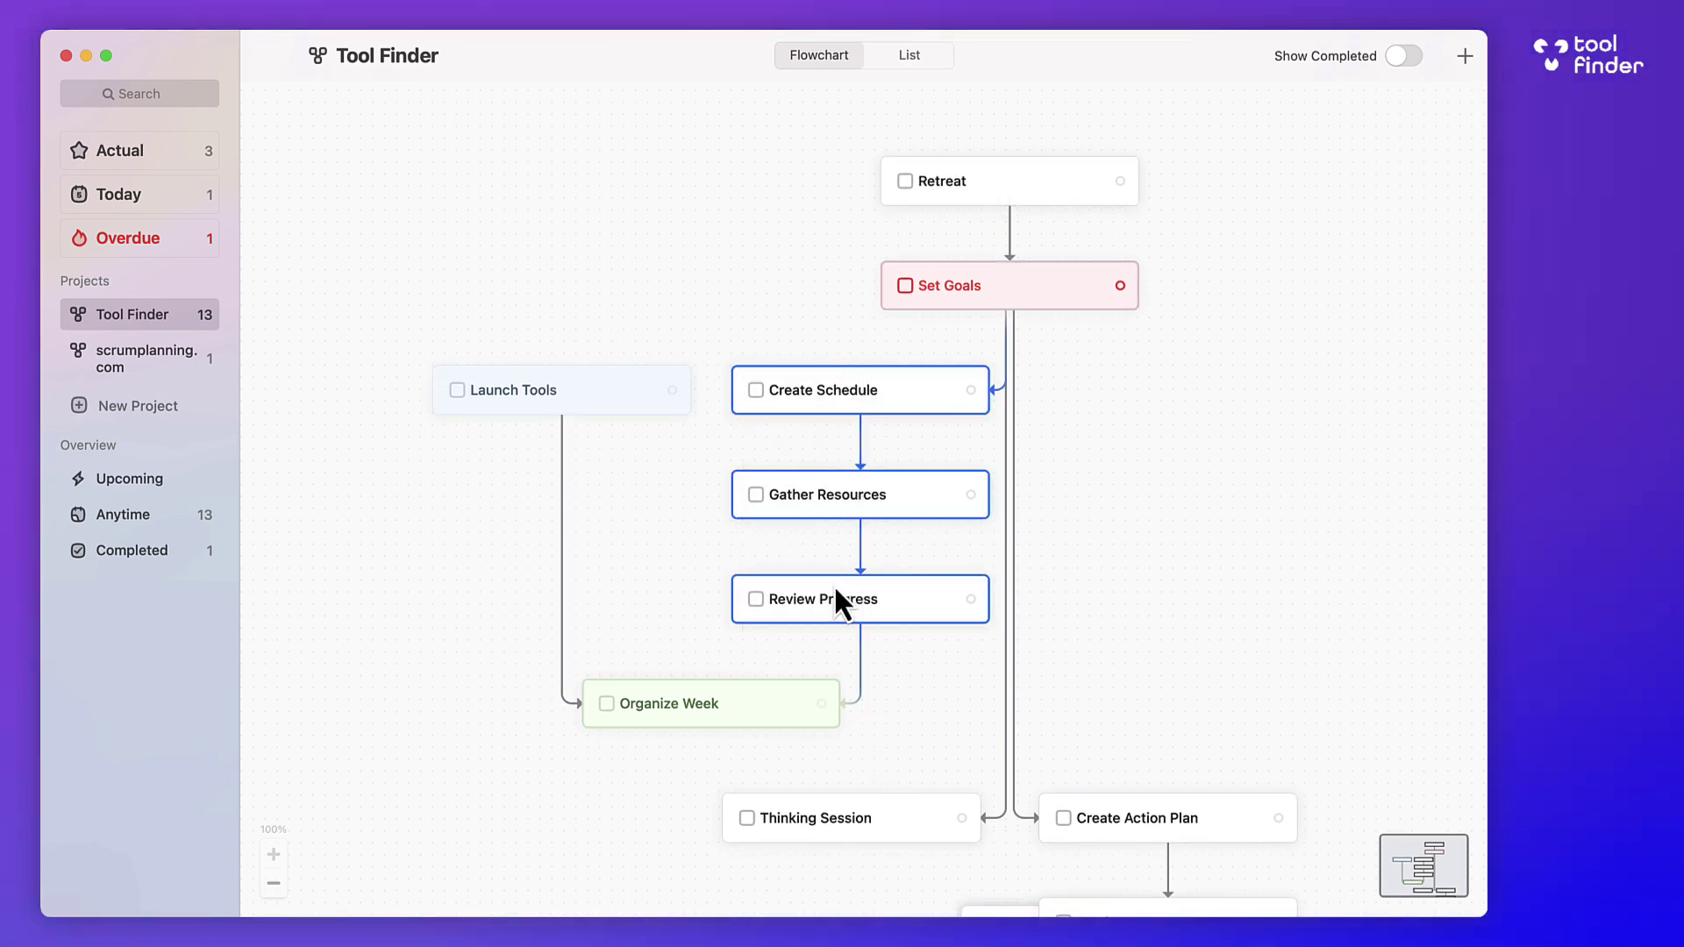
right_click(834, 586)
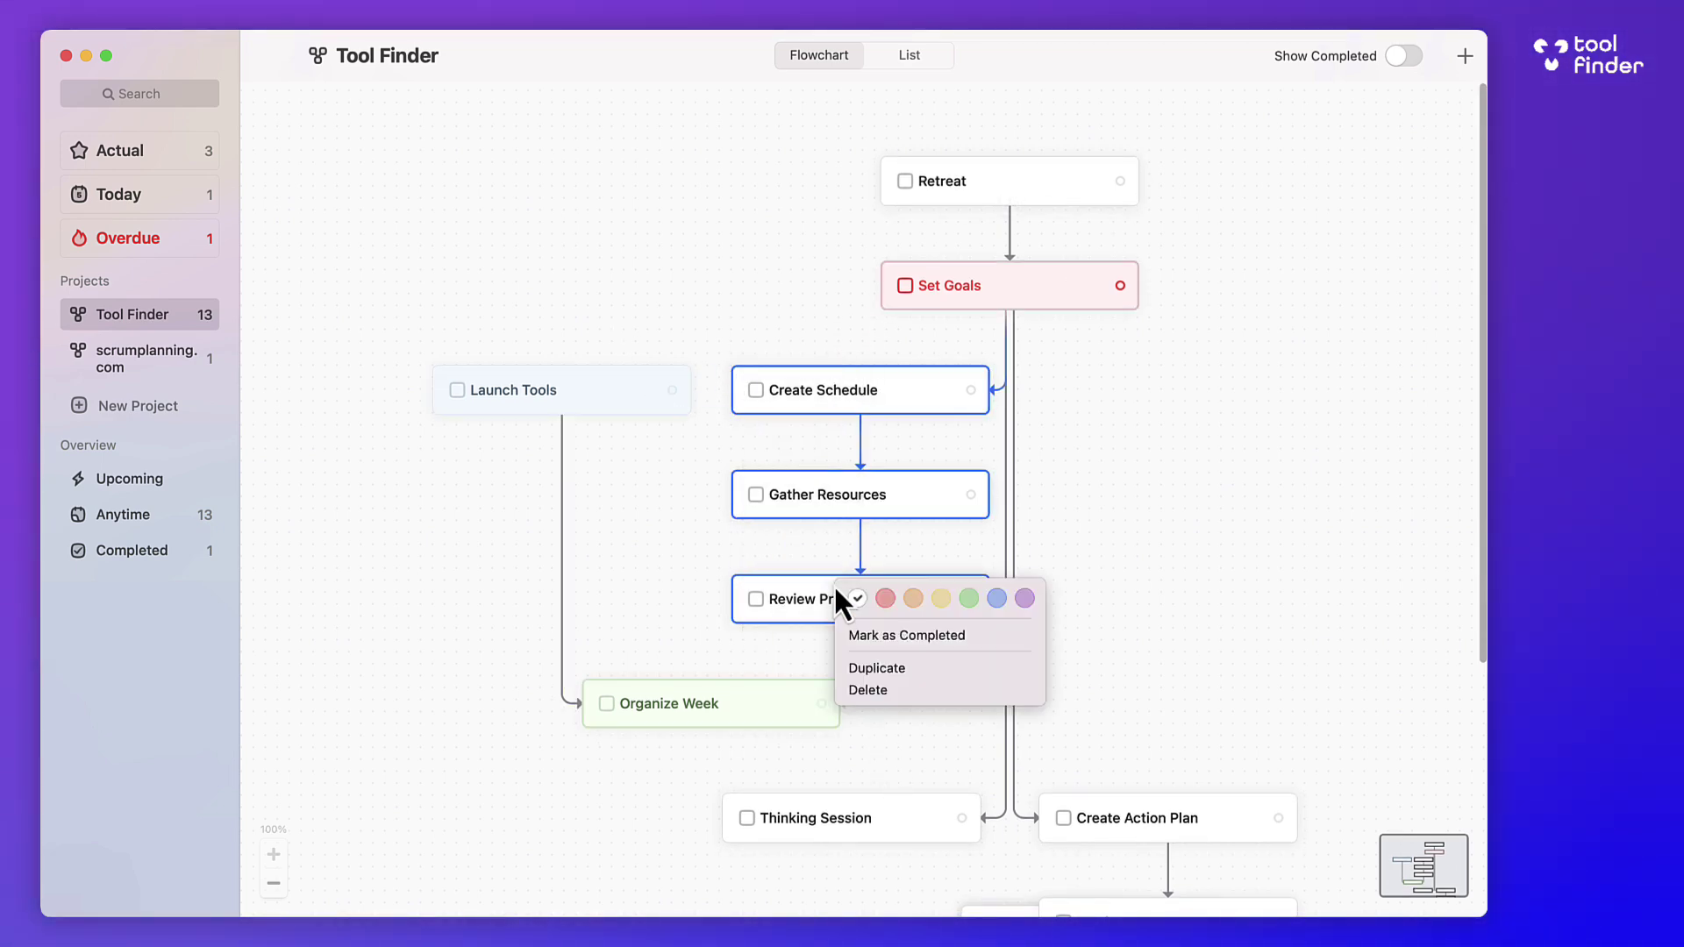
left_click(884, 597)
right_click(849, 496)
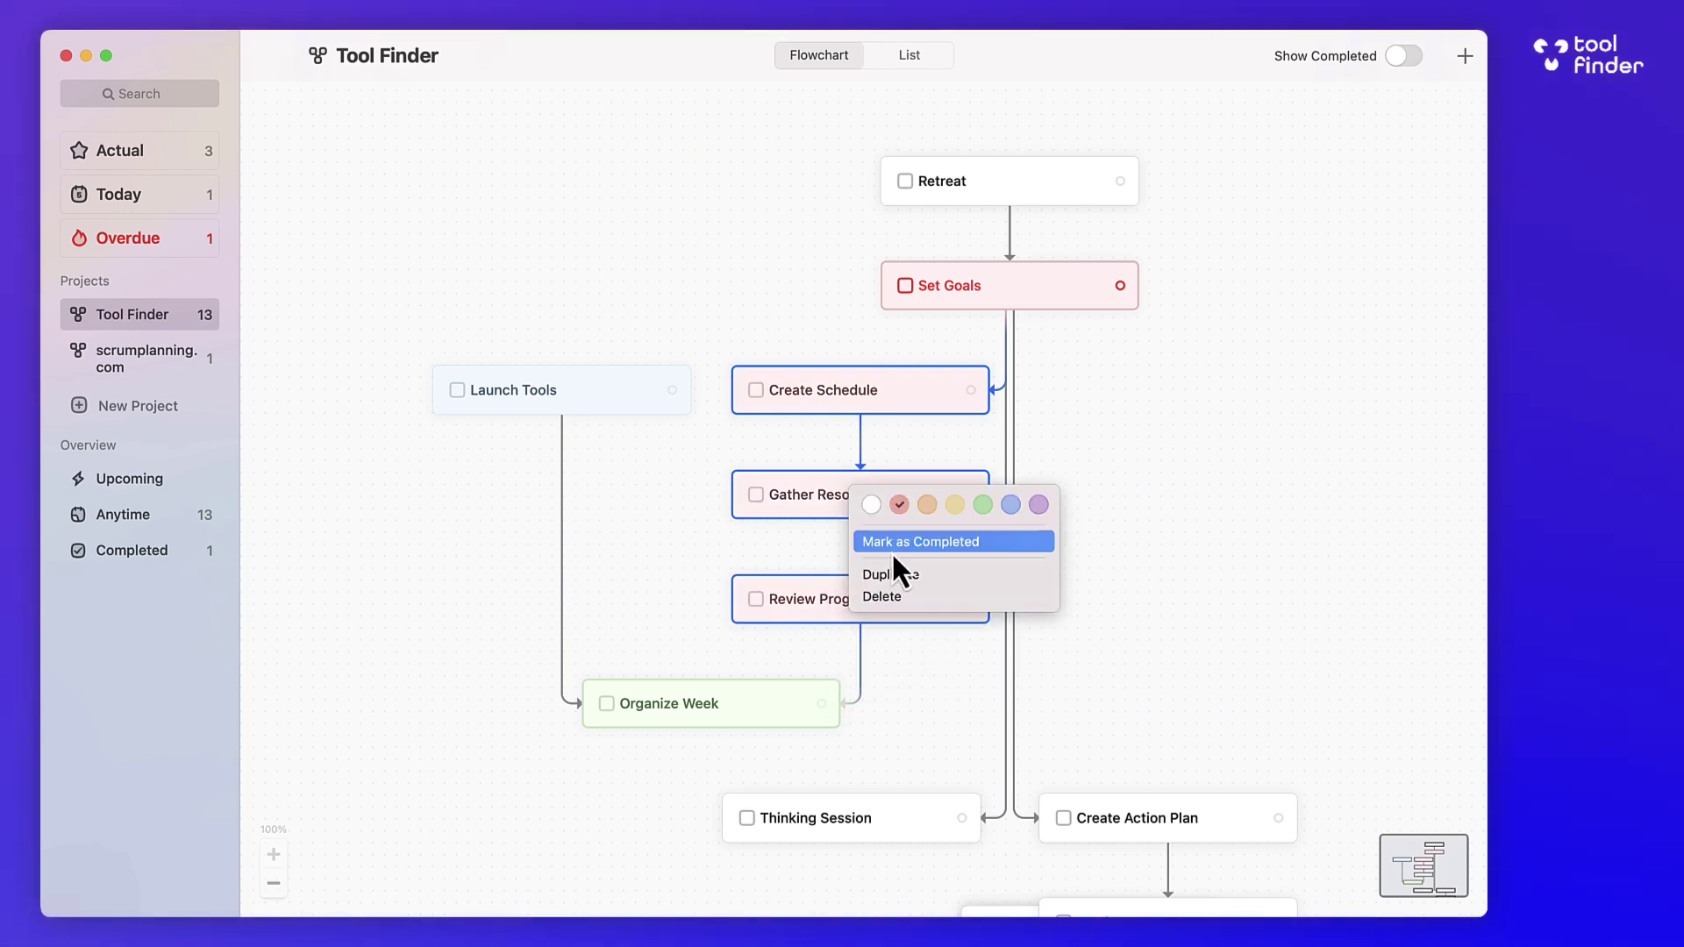
left_click(1175, 419)
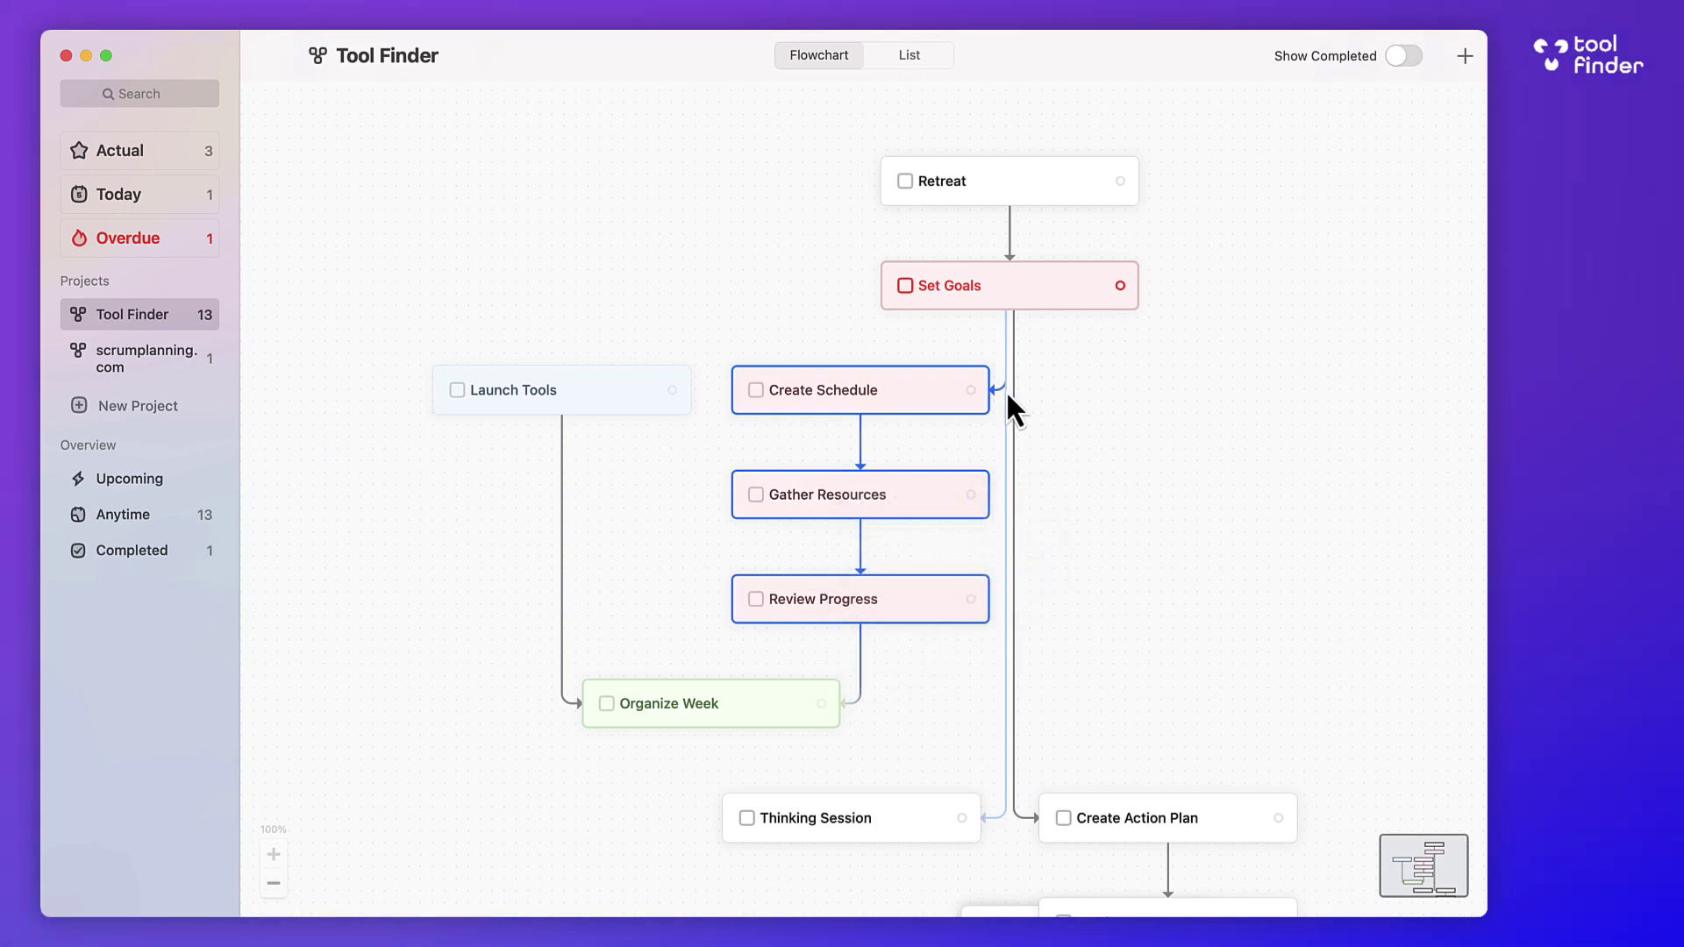
left_click(1013, 391)
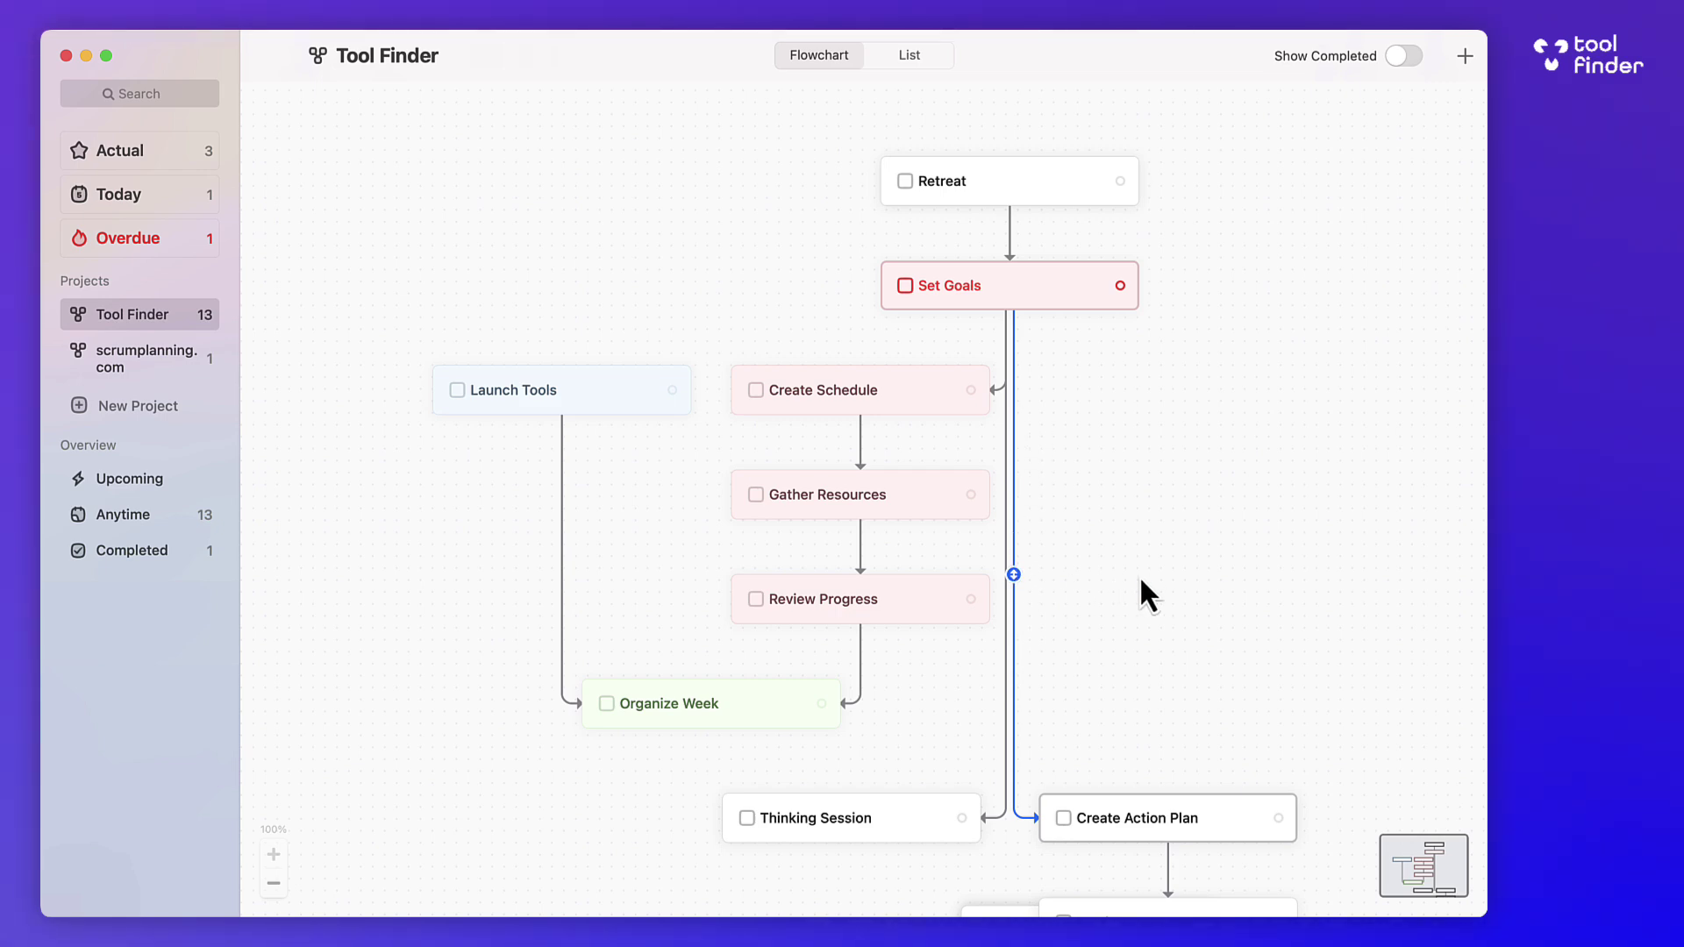
scroll(1027, 596, "down", 5)
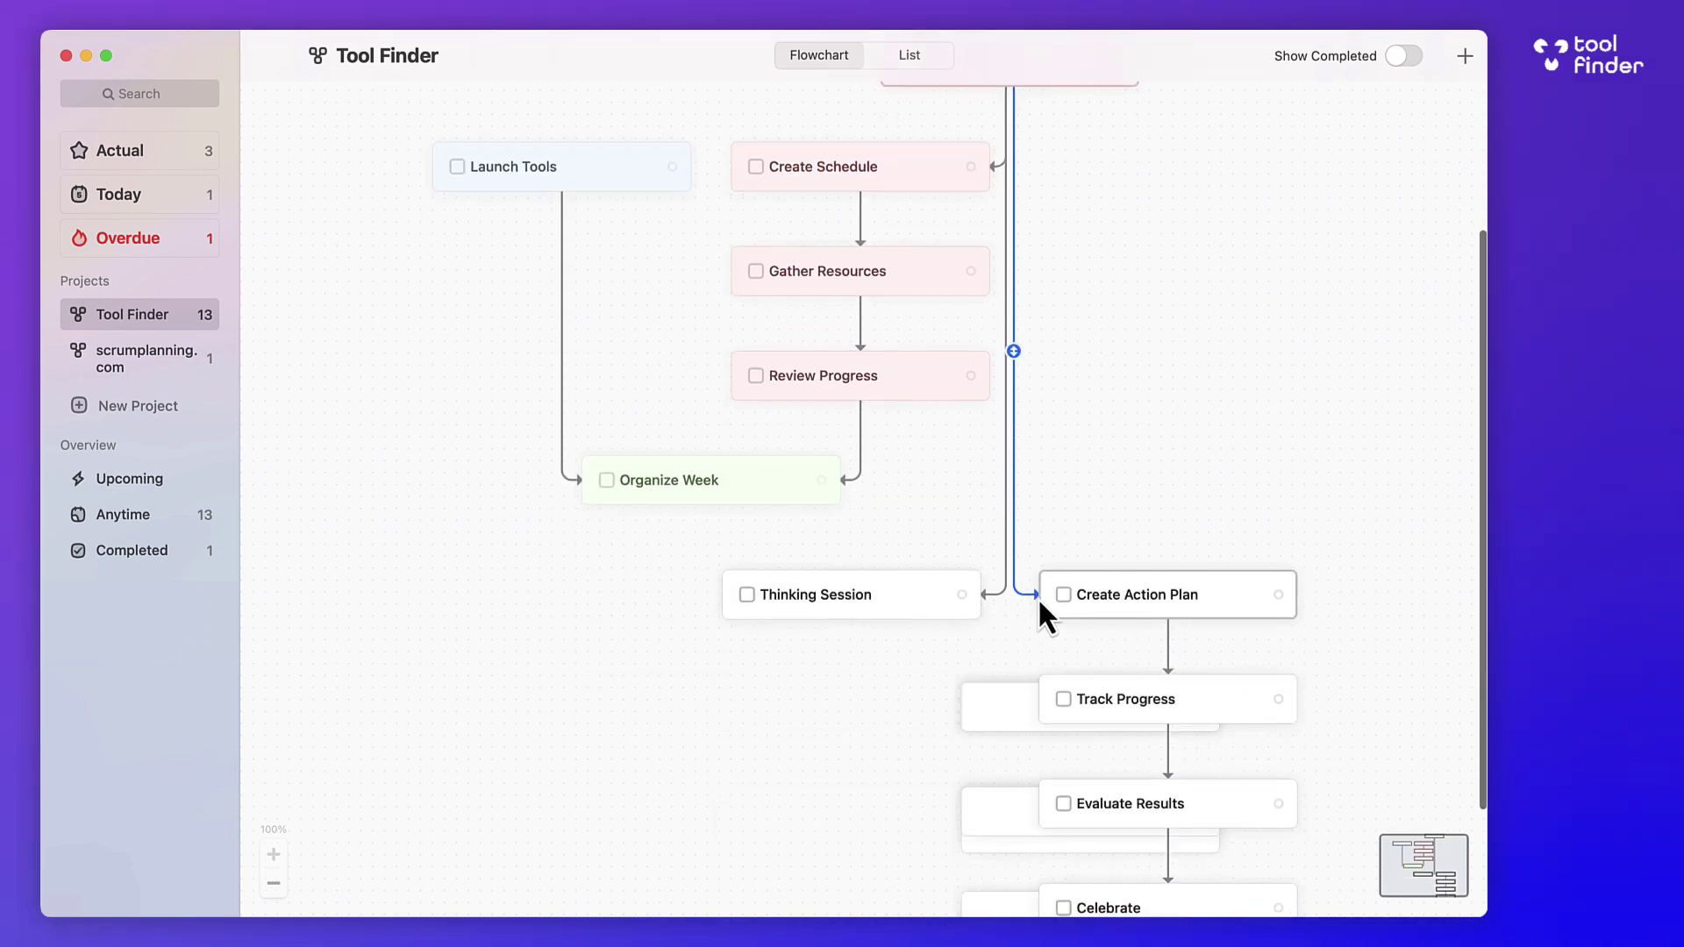
scroll(1038, 597, "down", 4)
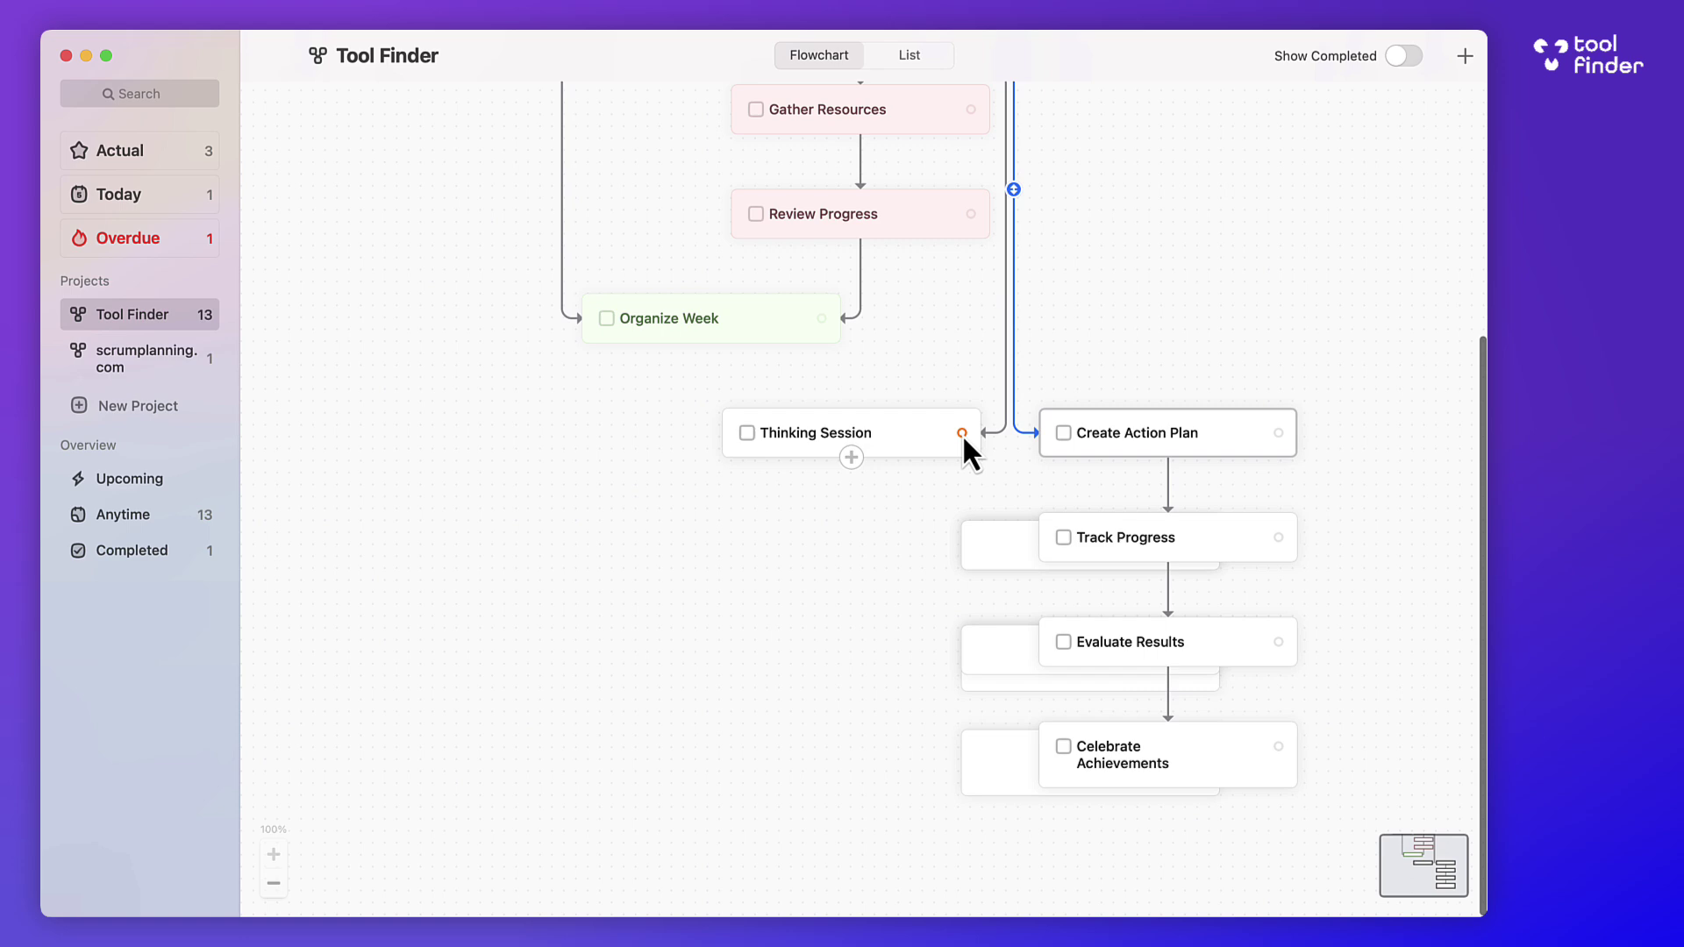
left_click_drag(962, 432, 1084, 640)
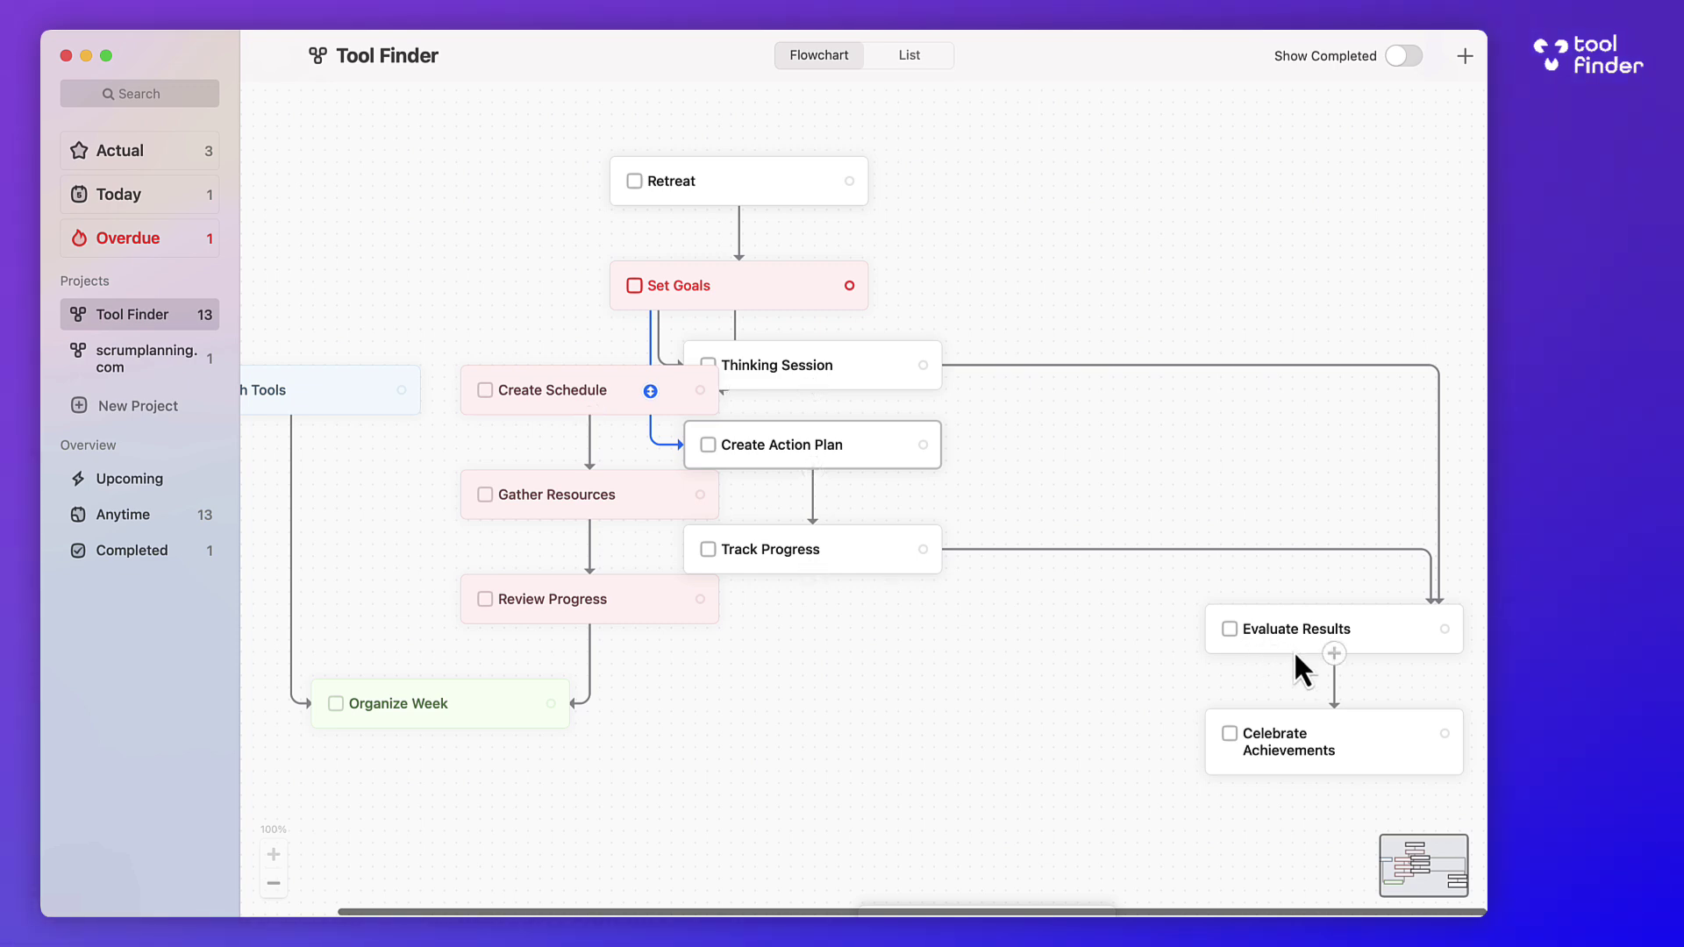
left_click_drag(1326, 640, 1016, 631)
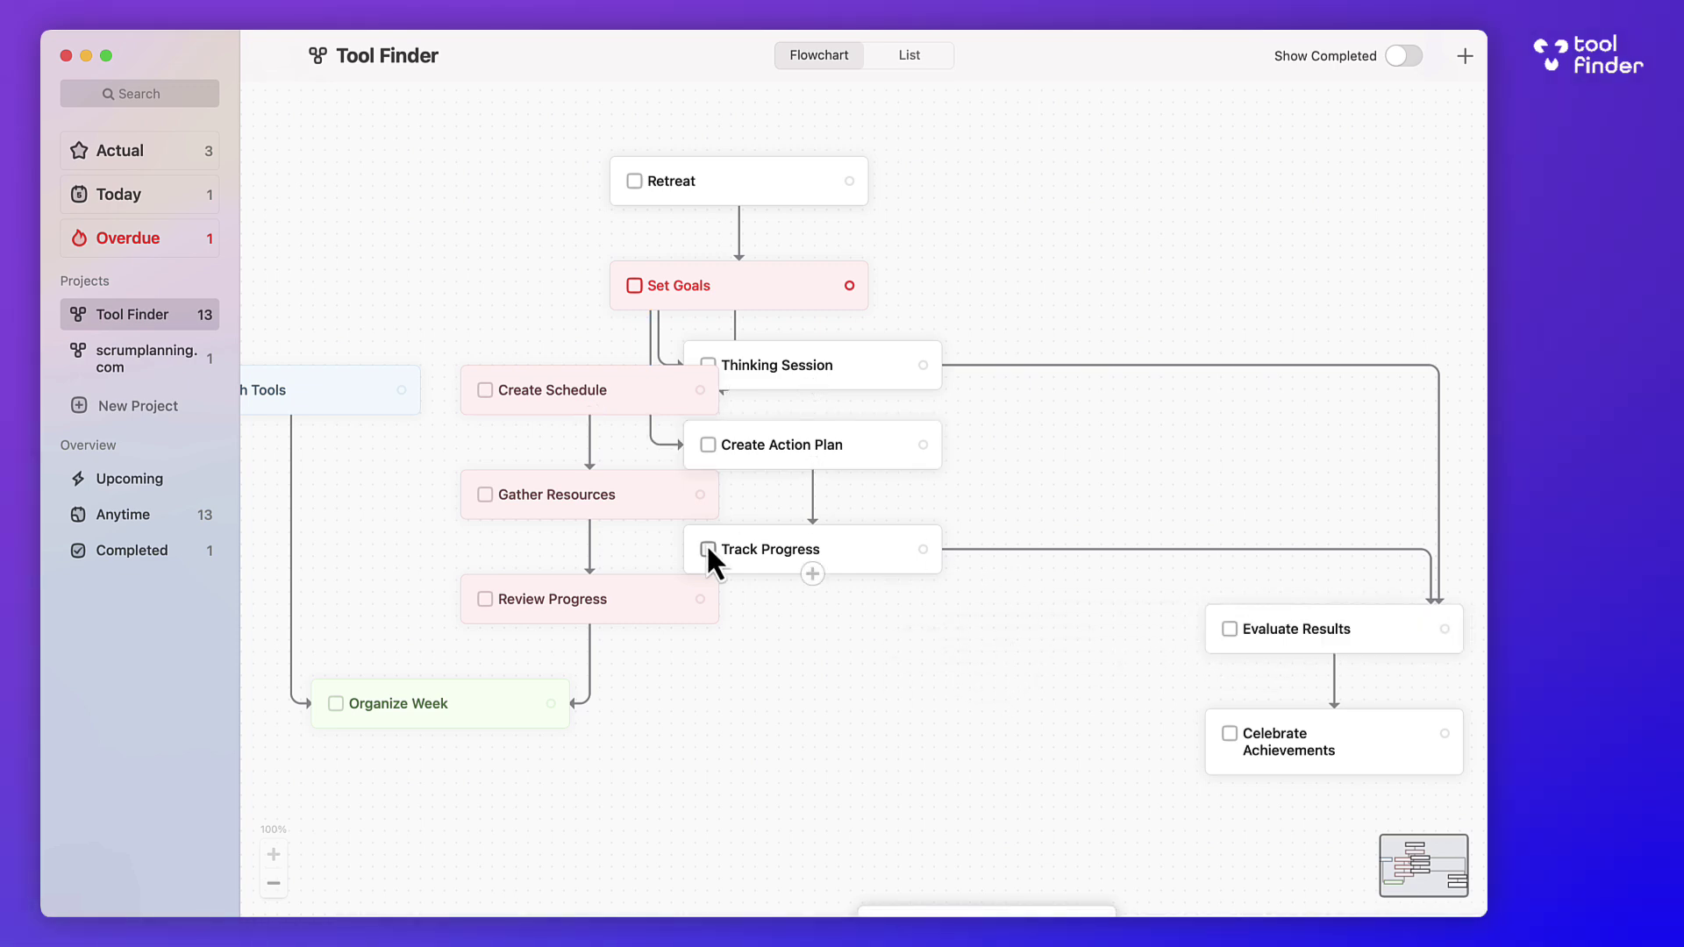
scroll(992, 456, "left", 3)
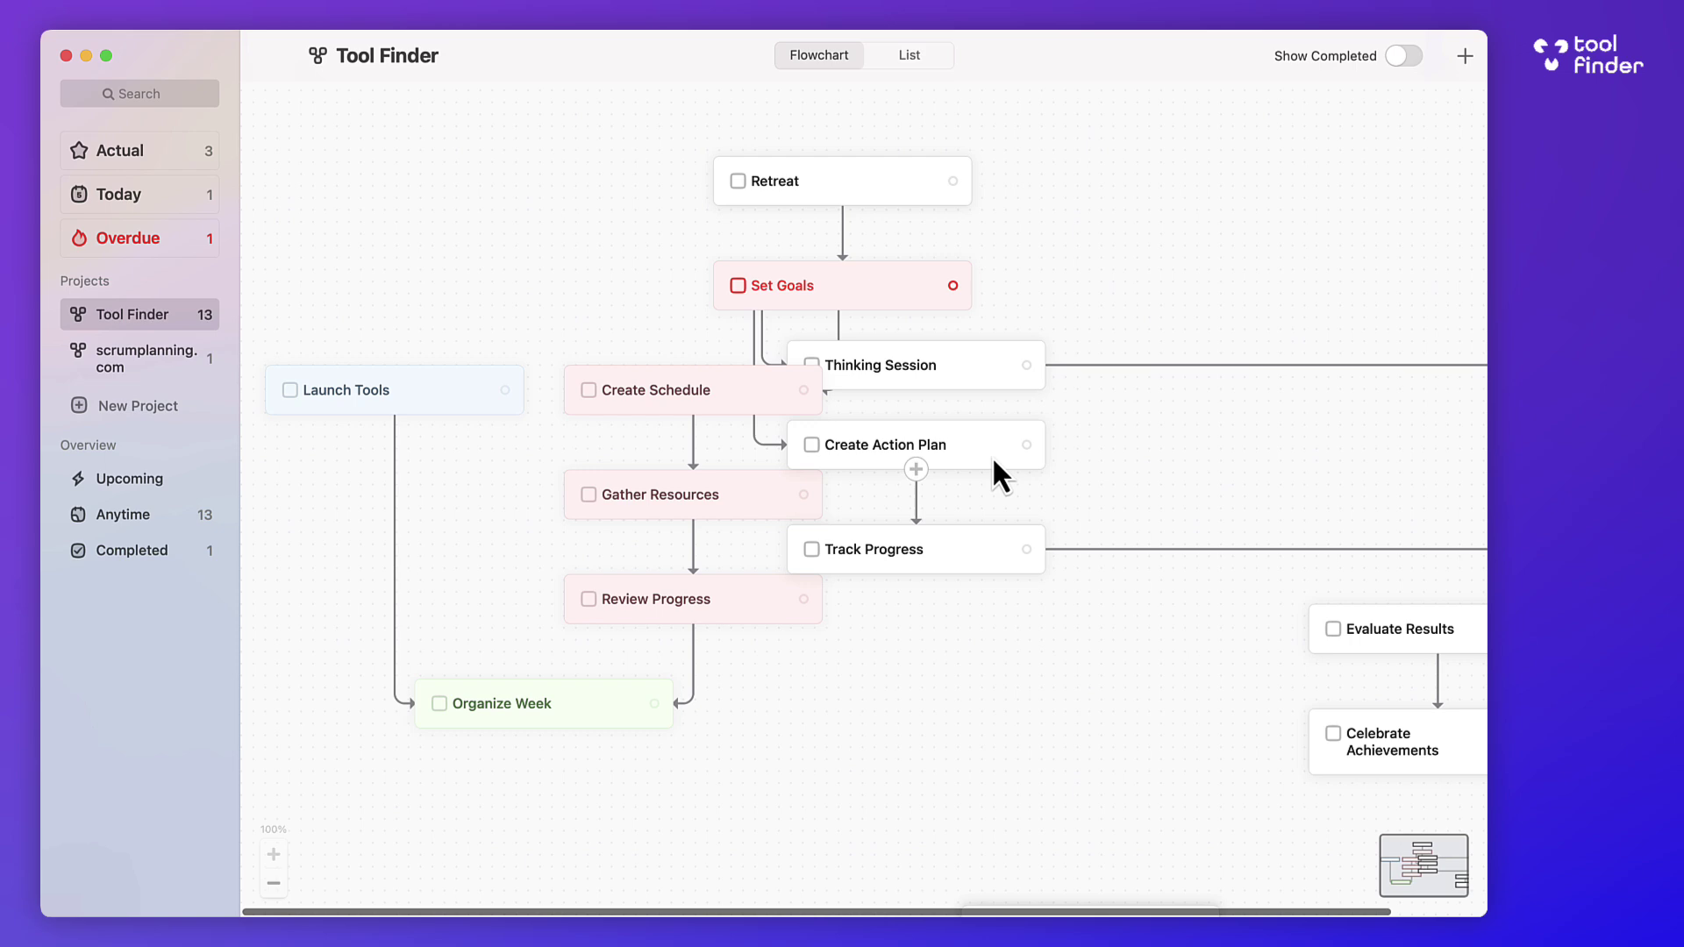
scroll(1060, 457, "right", 3)
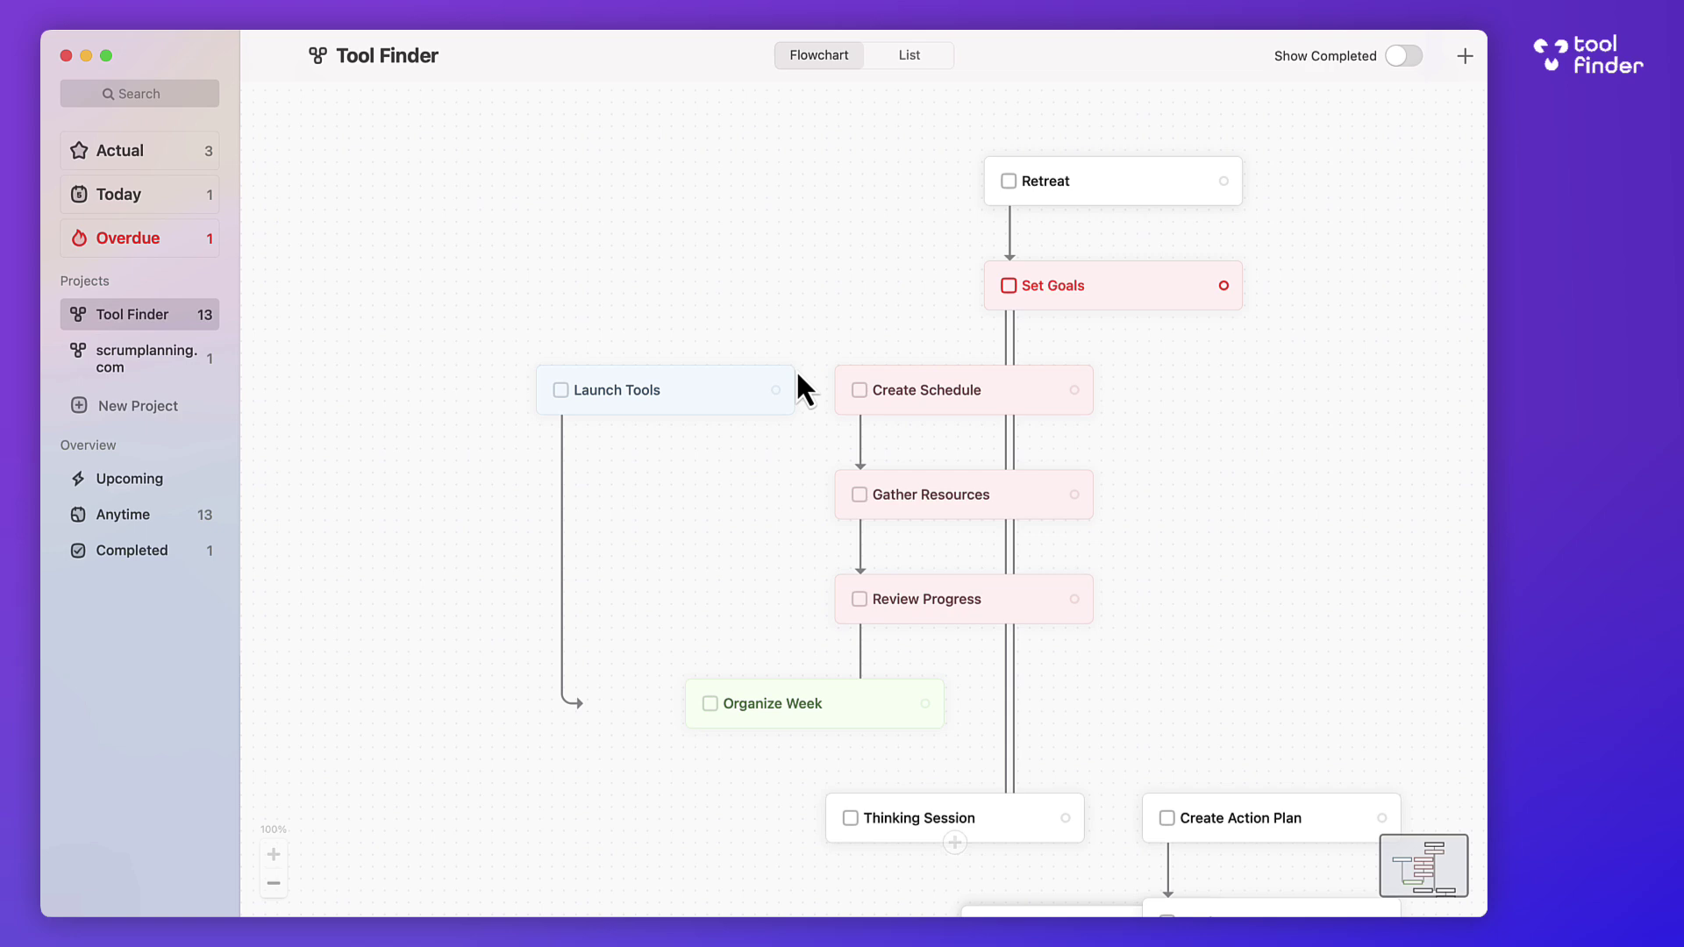
scroll(987, 535, "down", 5)
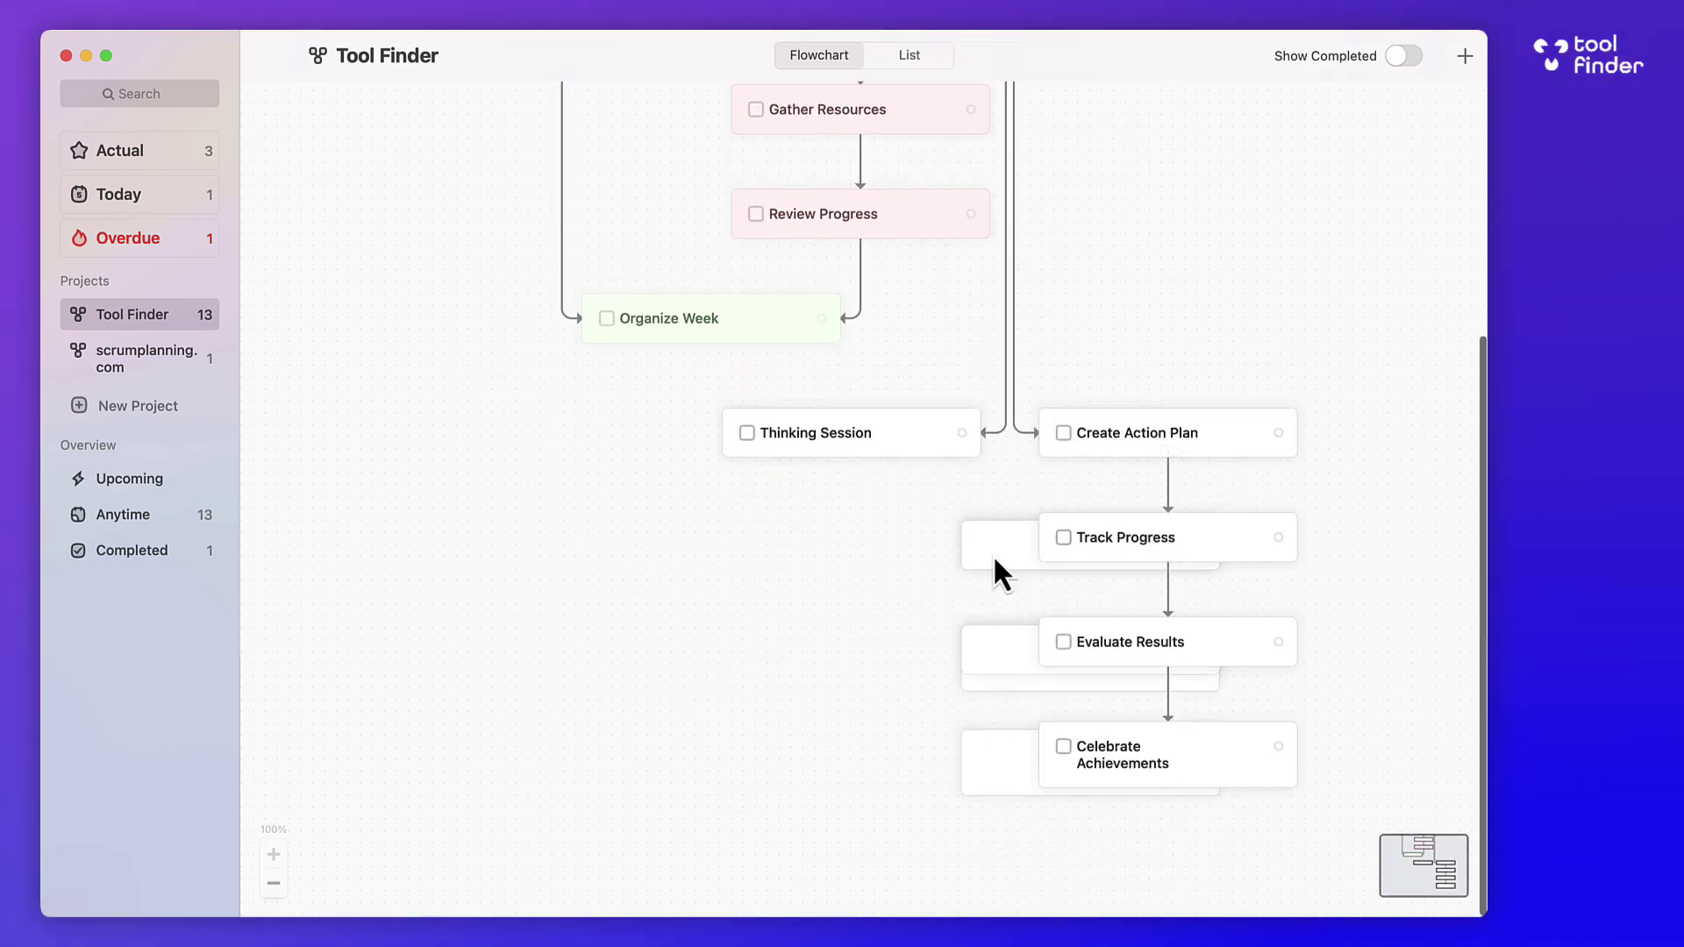
scroll(1007, 519, "up", 3)
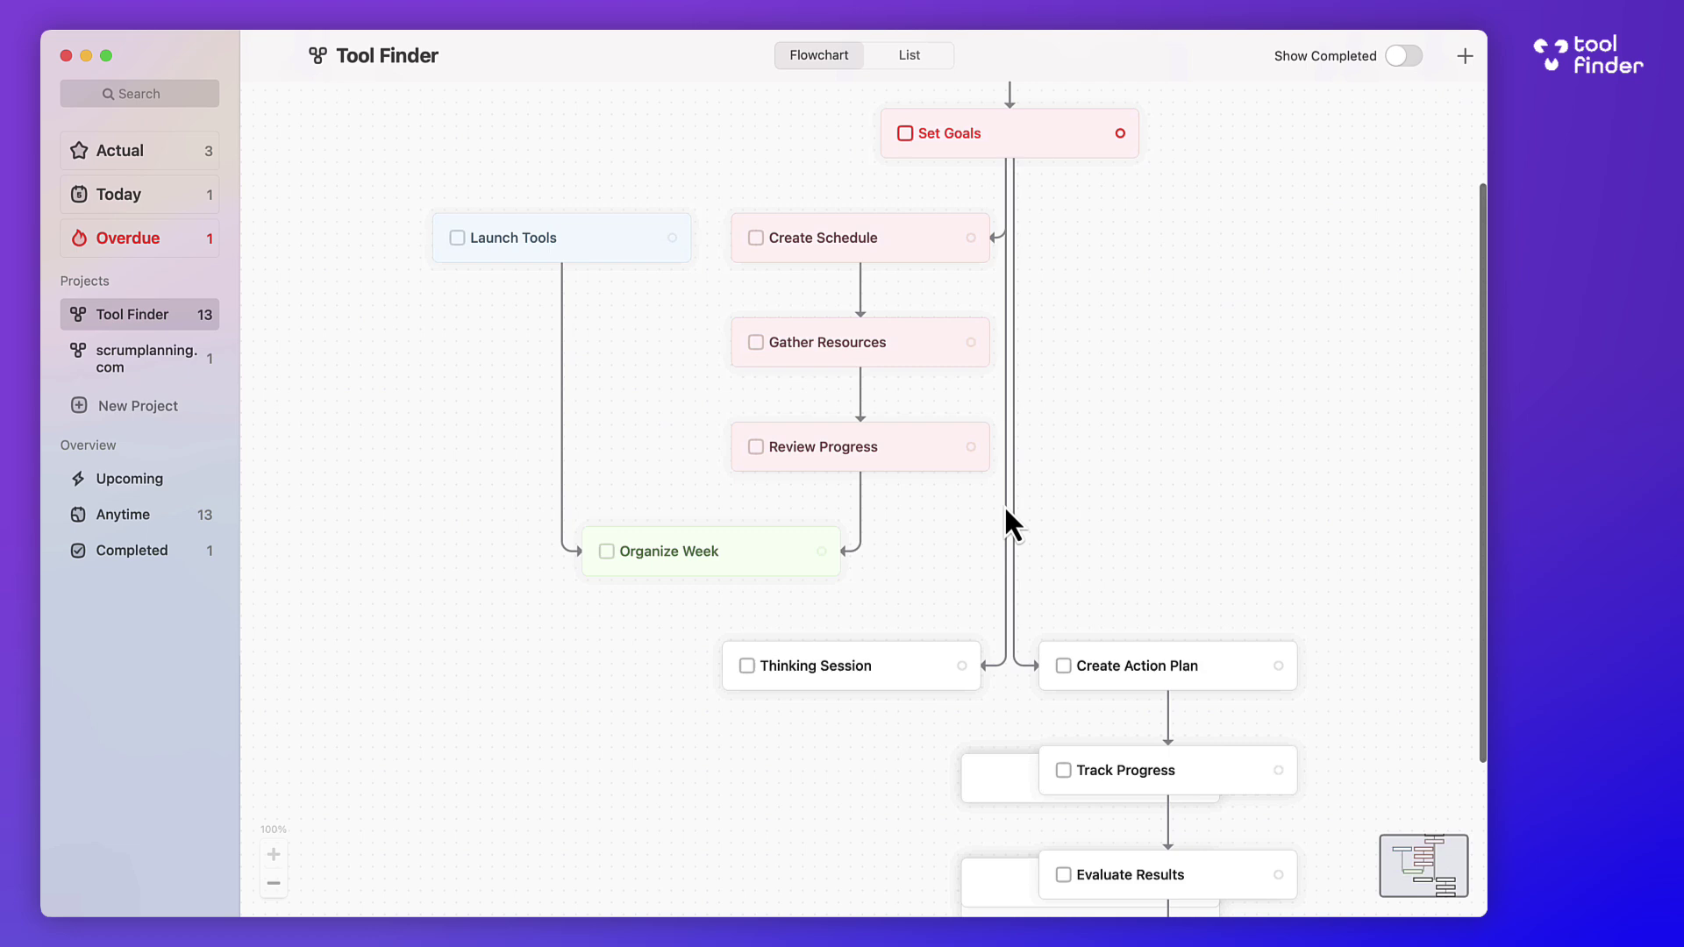
scroll(1006, 511, "up", 2)
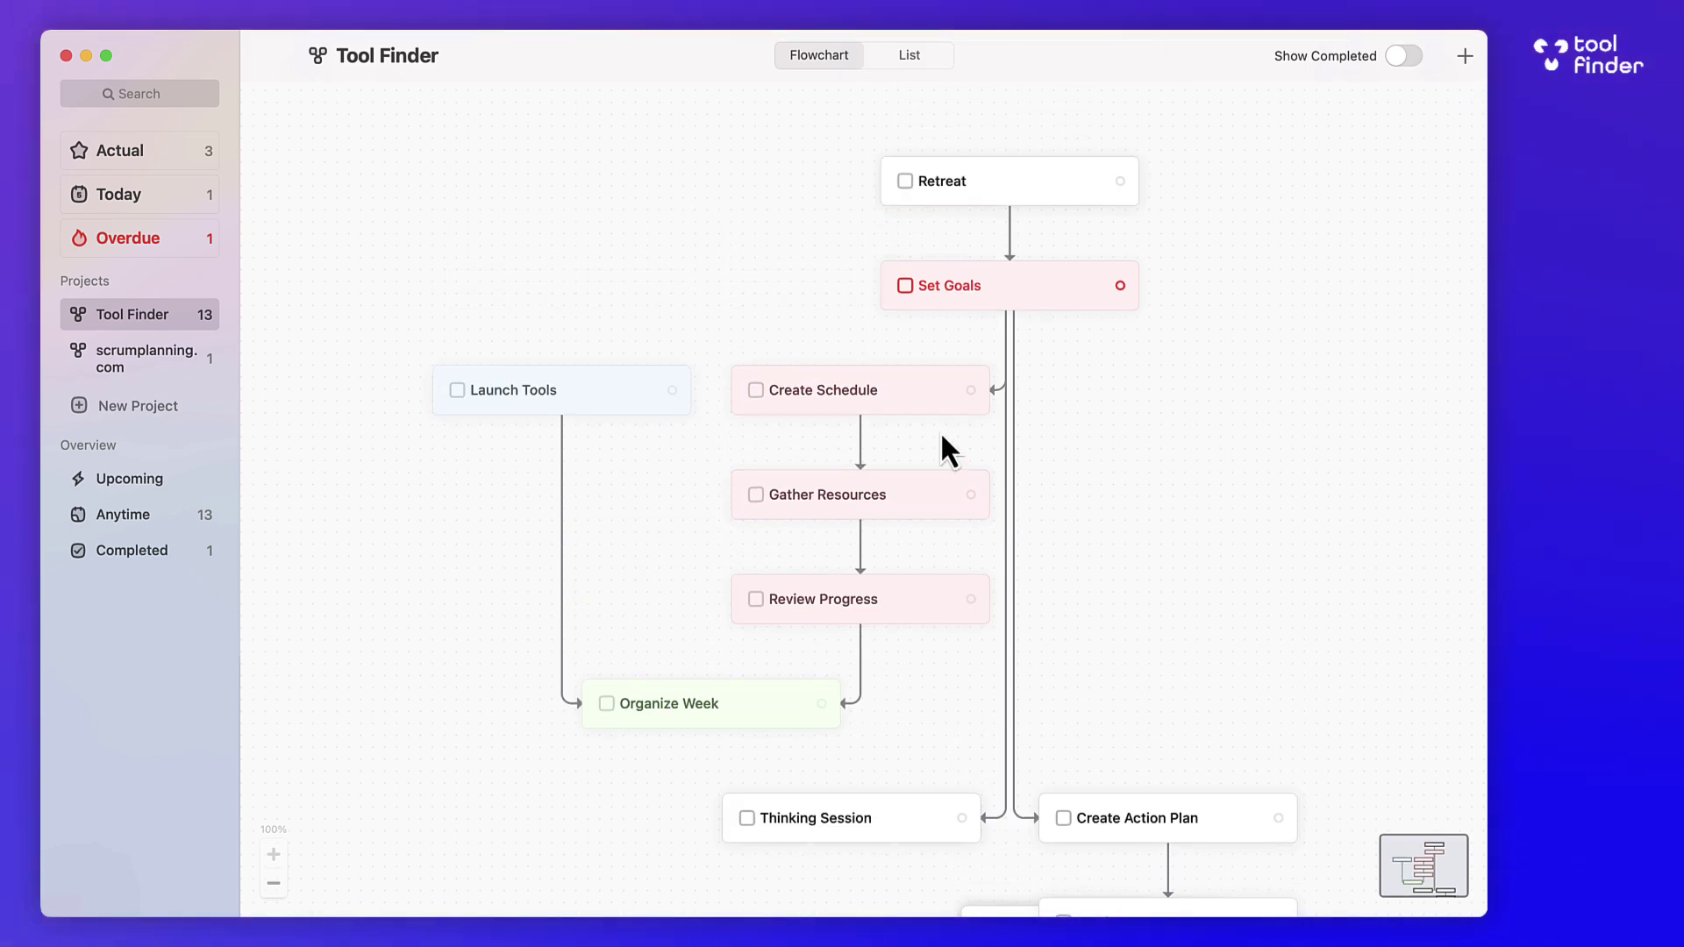
Use the AI Assistant on Release Beta to generate dependent tasks from regression testing to release notes
left_click(156, 367)
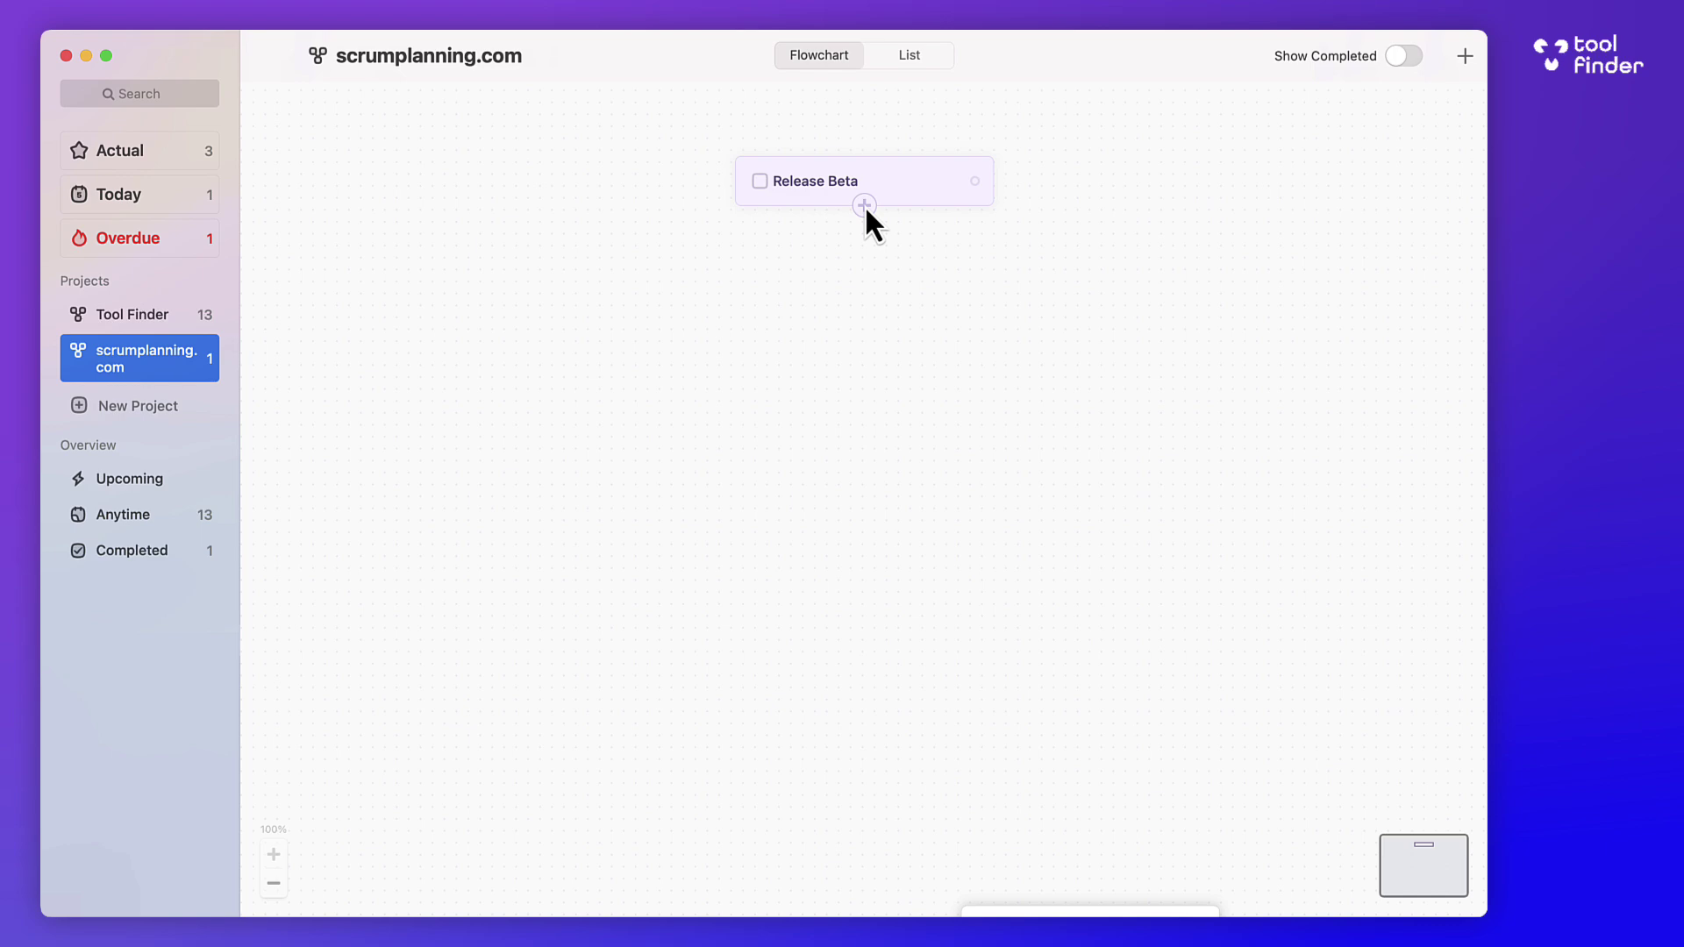
left_click(865, 205)
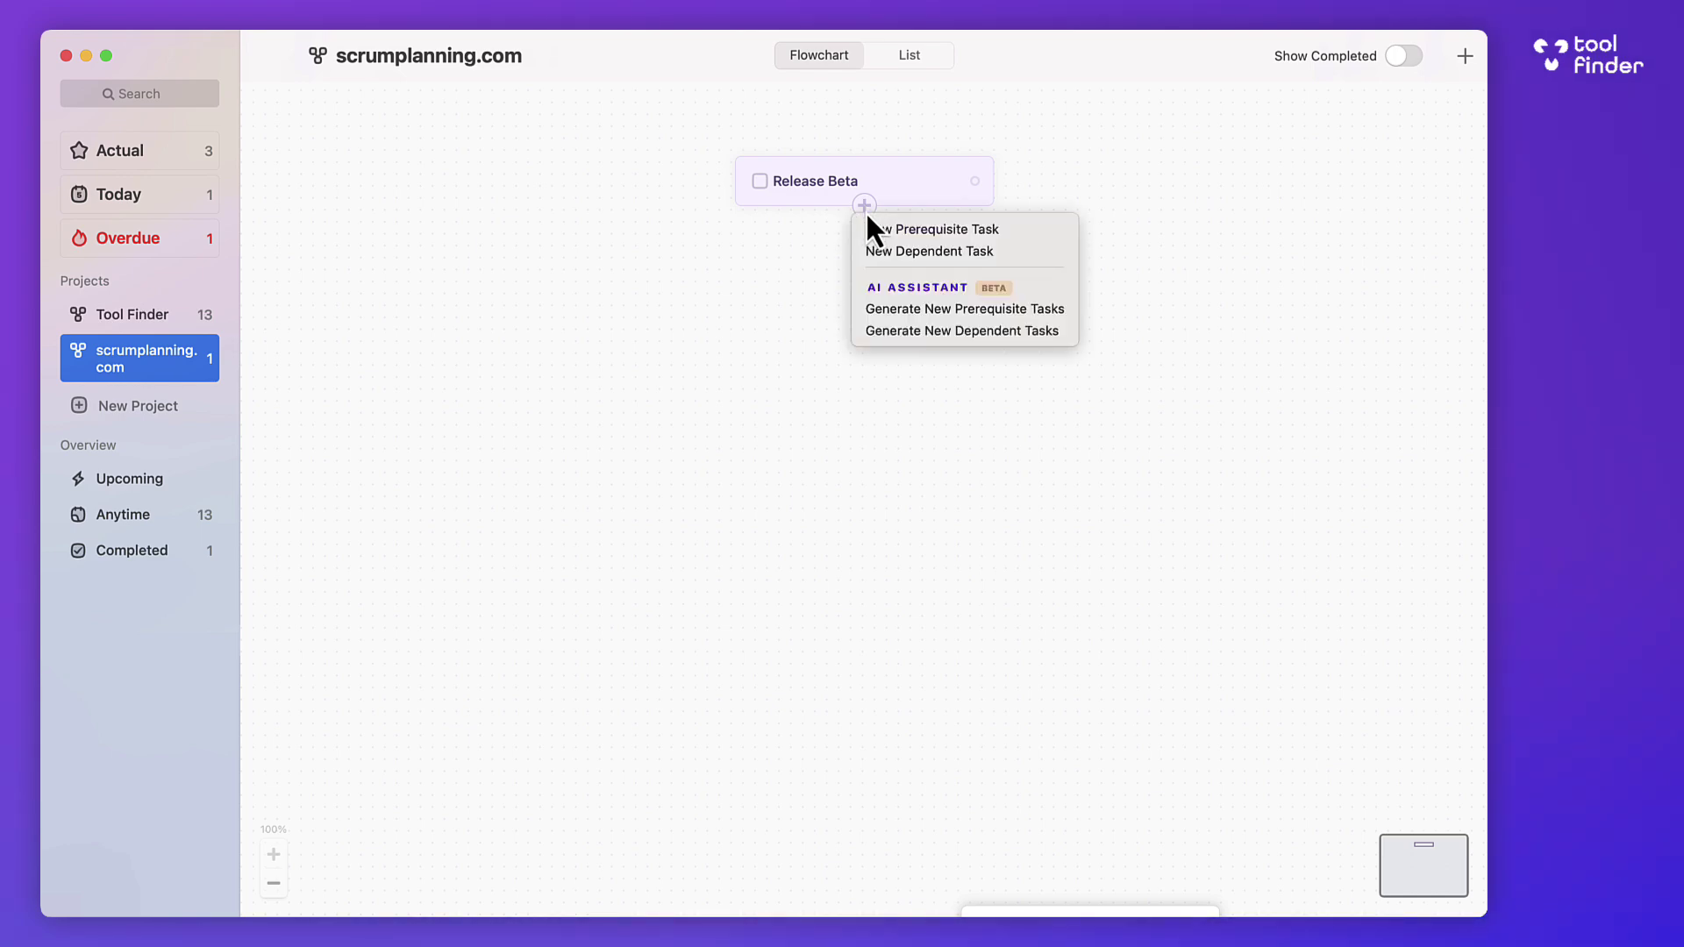
left_click(928, 321)
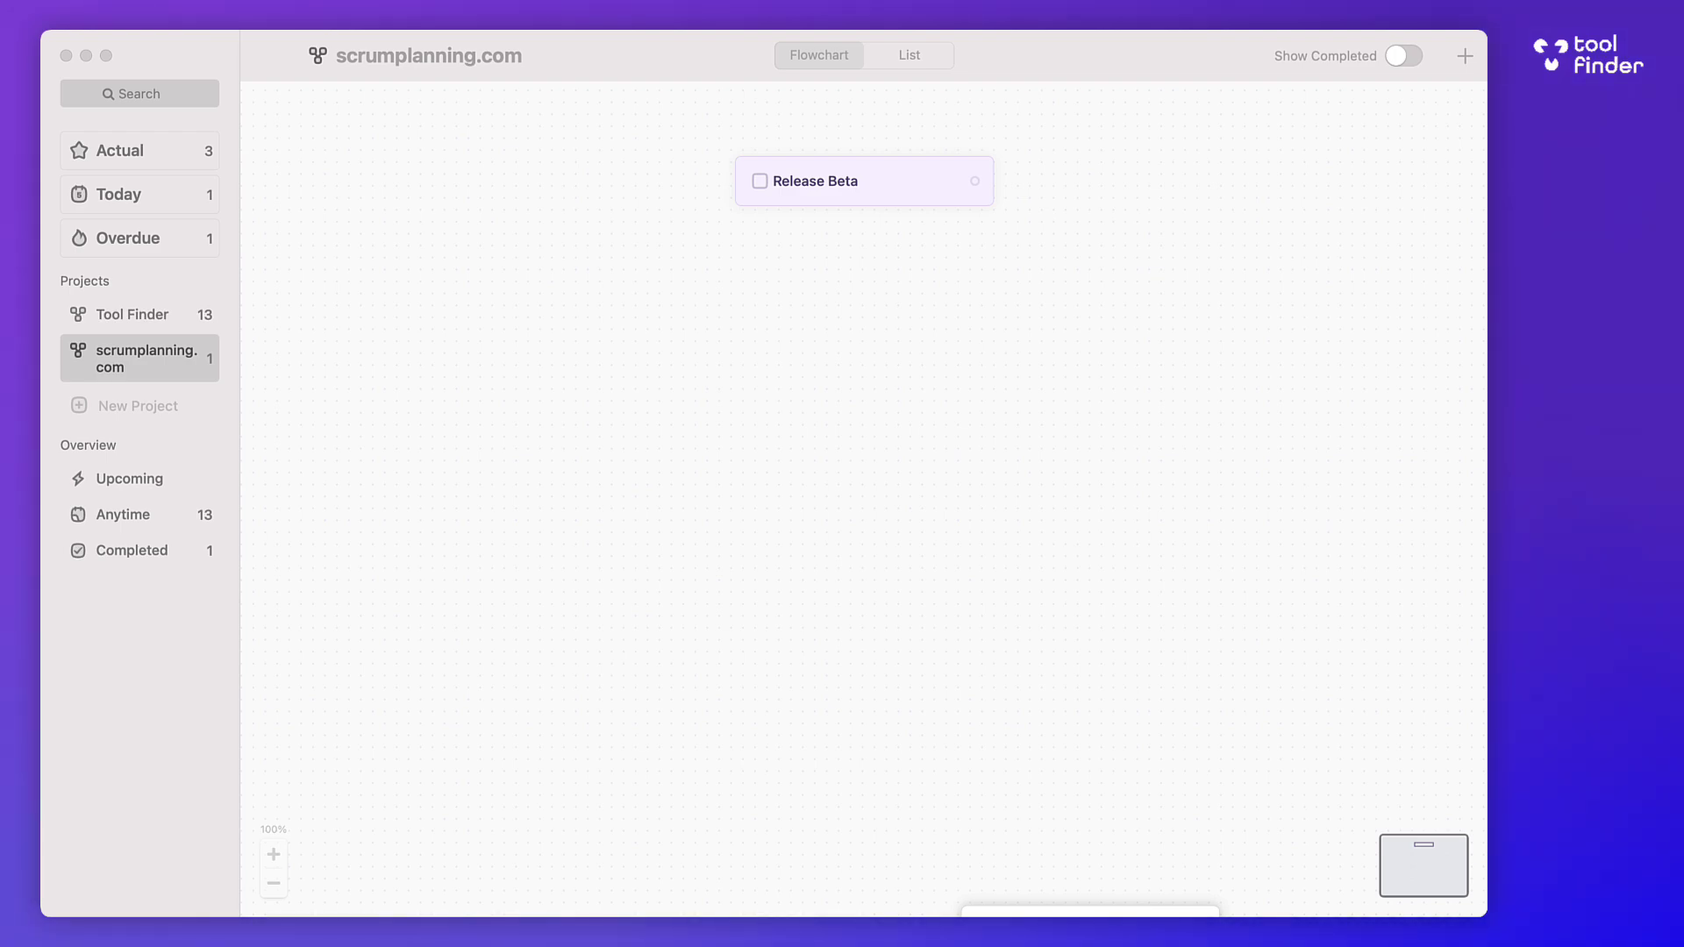
left_click(802, 626)
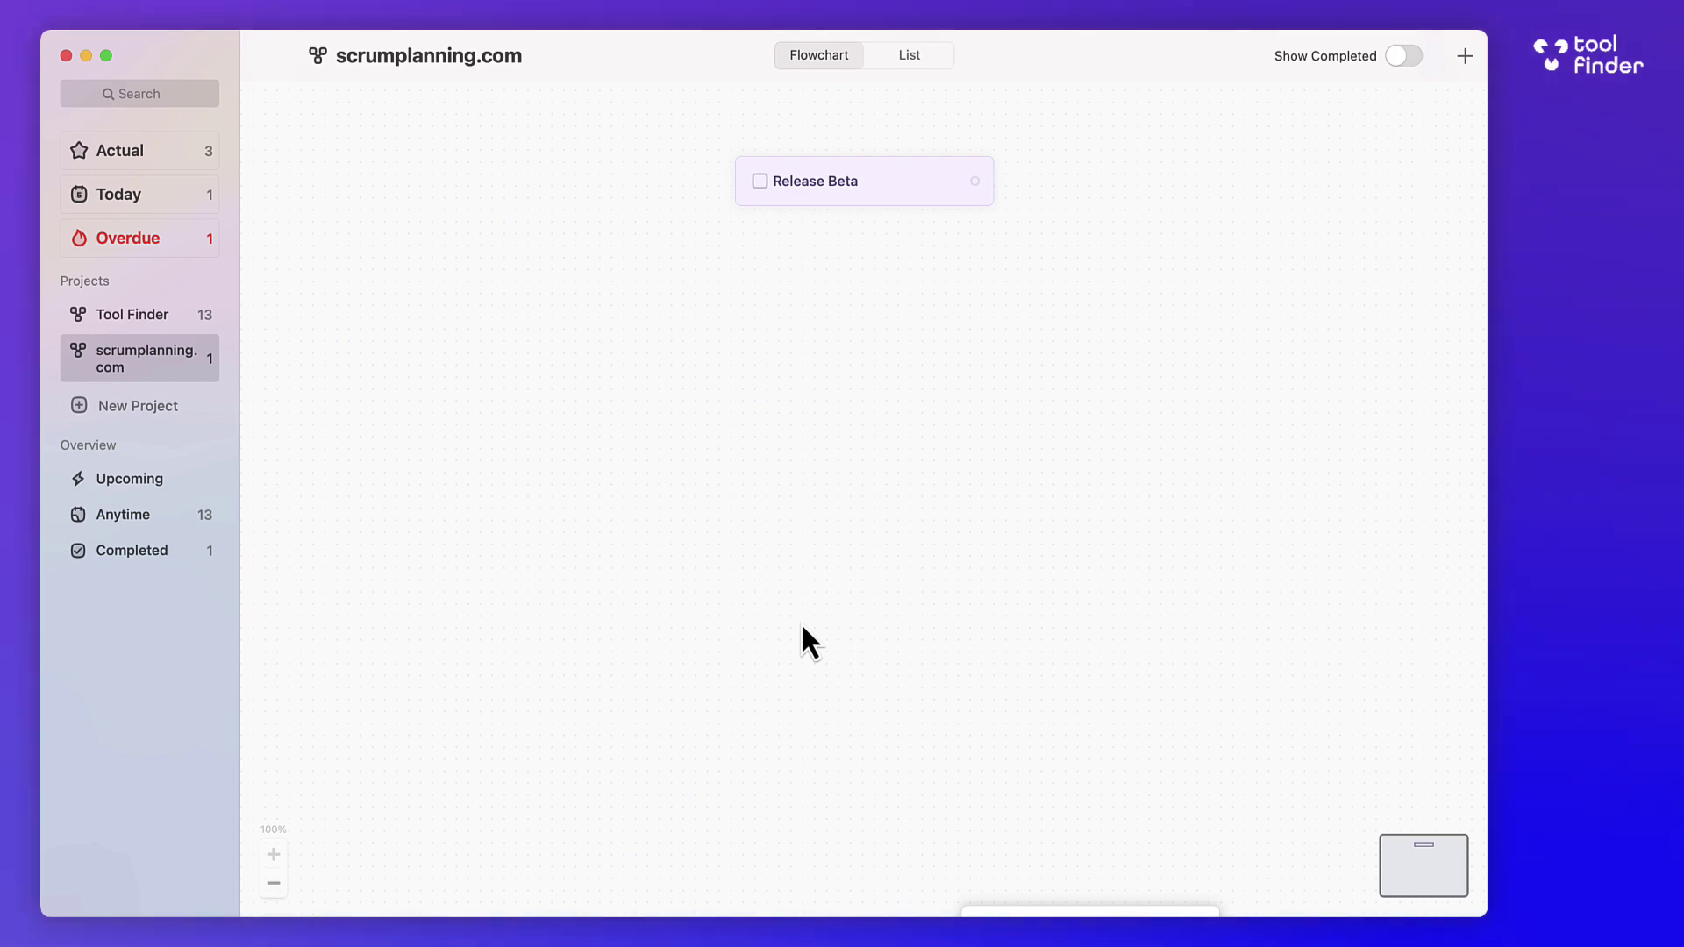
right_click(813, 184)
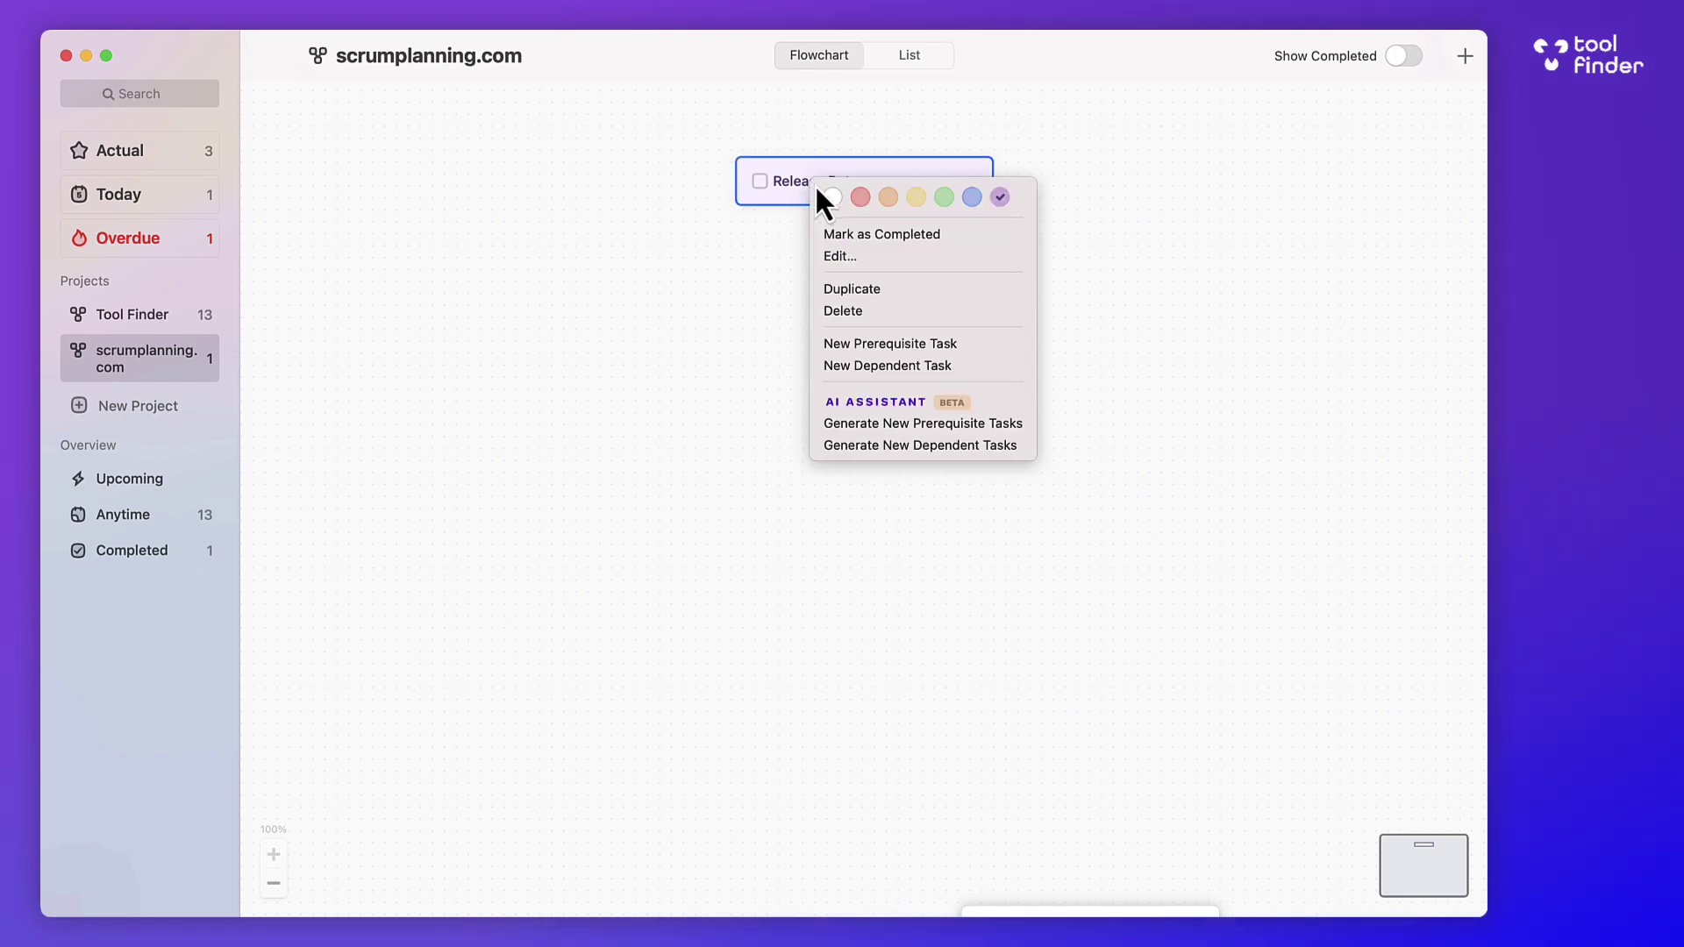
left_click(943, 446)
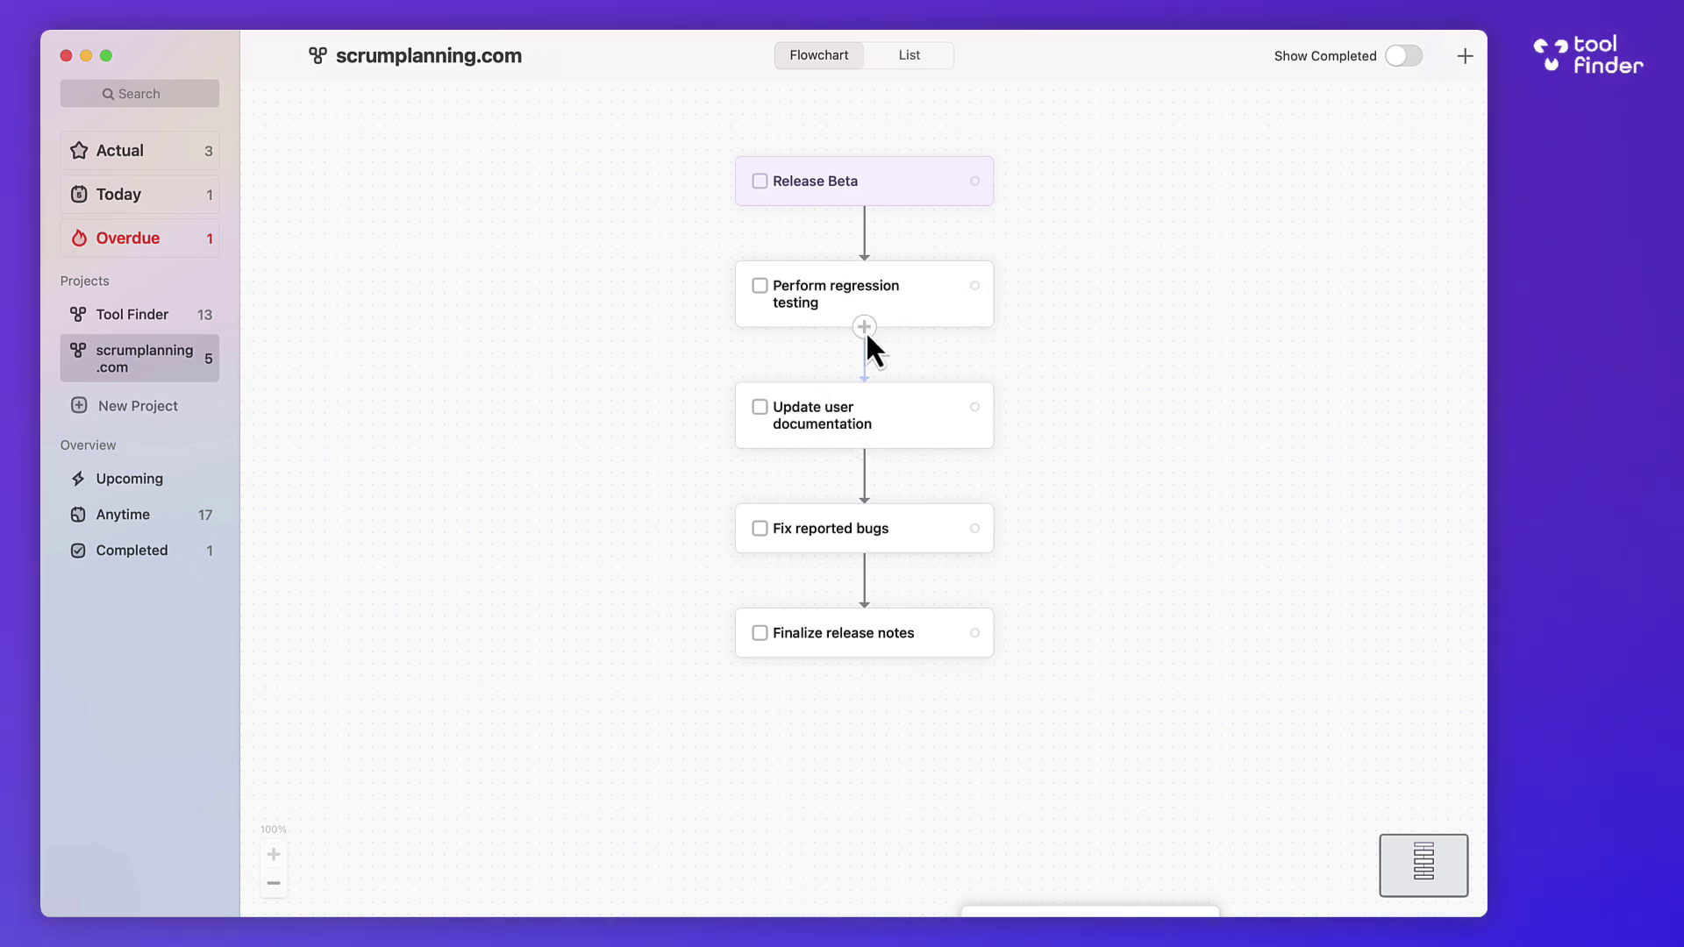
Create a Feedback task after Perform regression testing and give it today's due date, 14:50
right_click(924, 312)
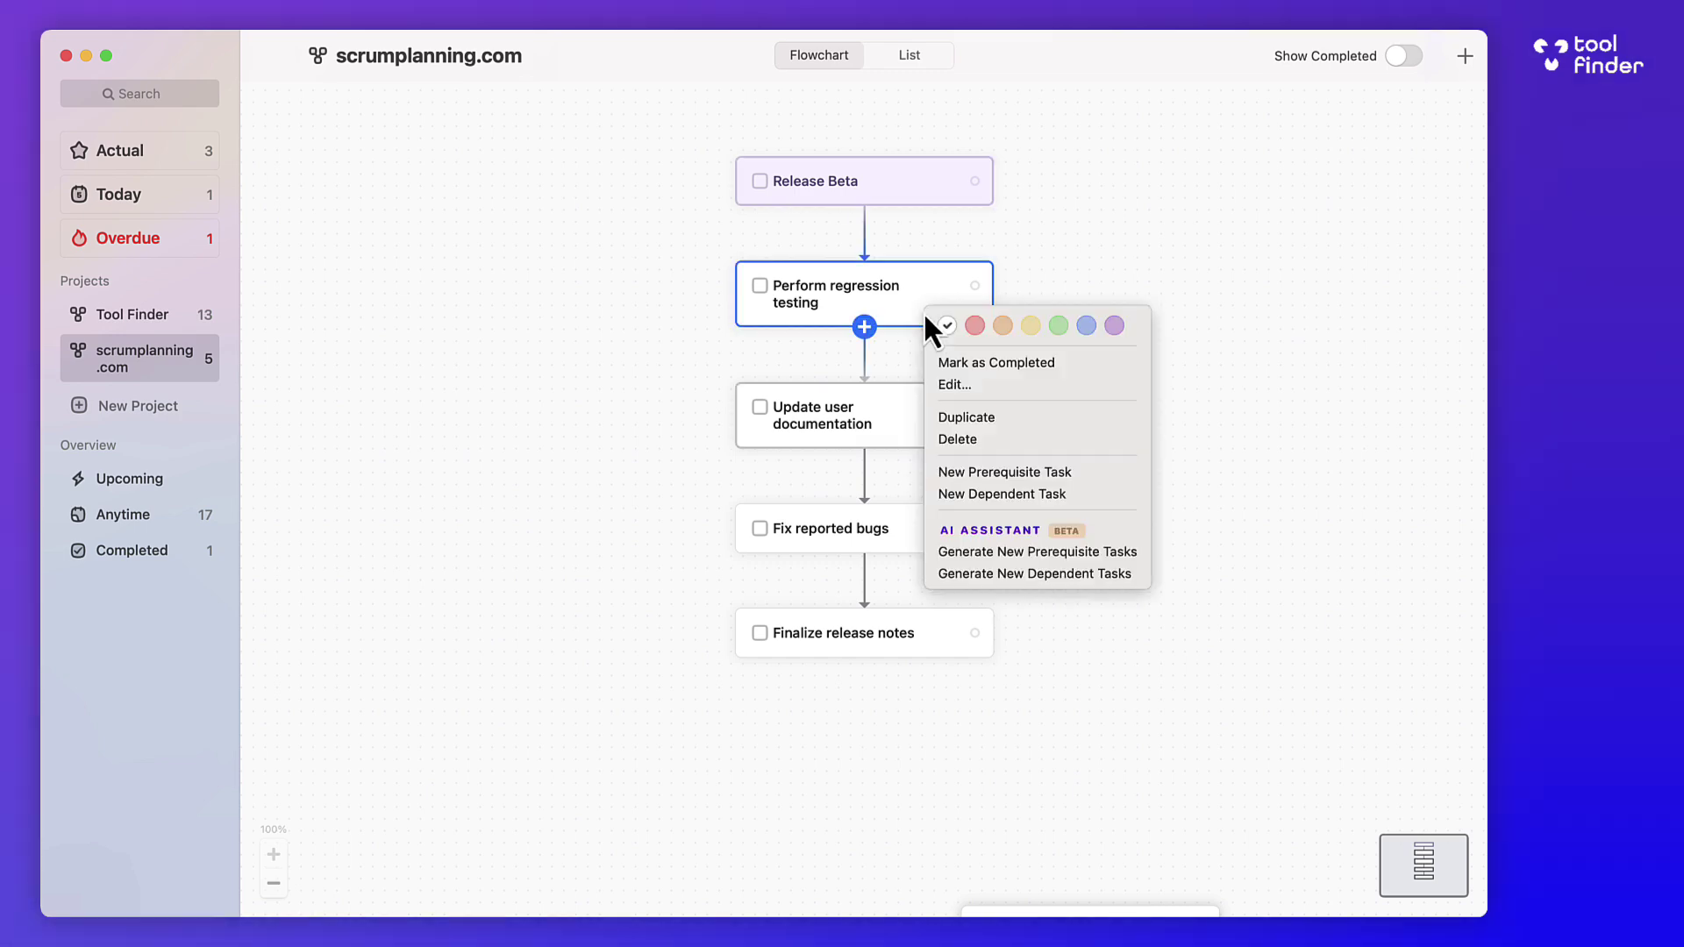
left_click(1028, 490)
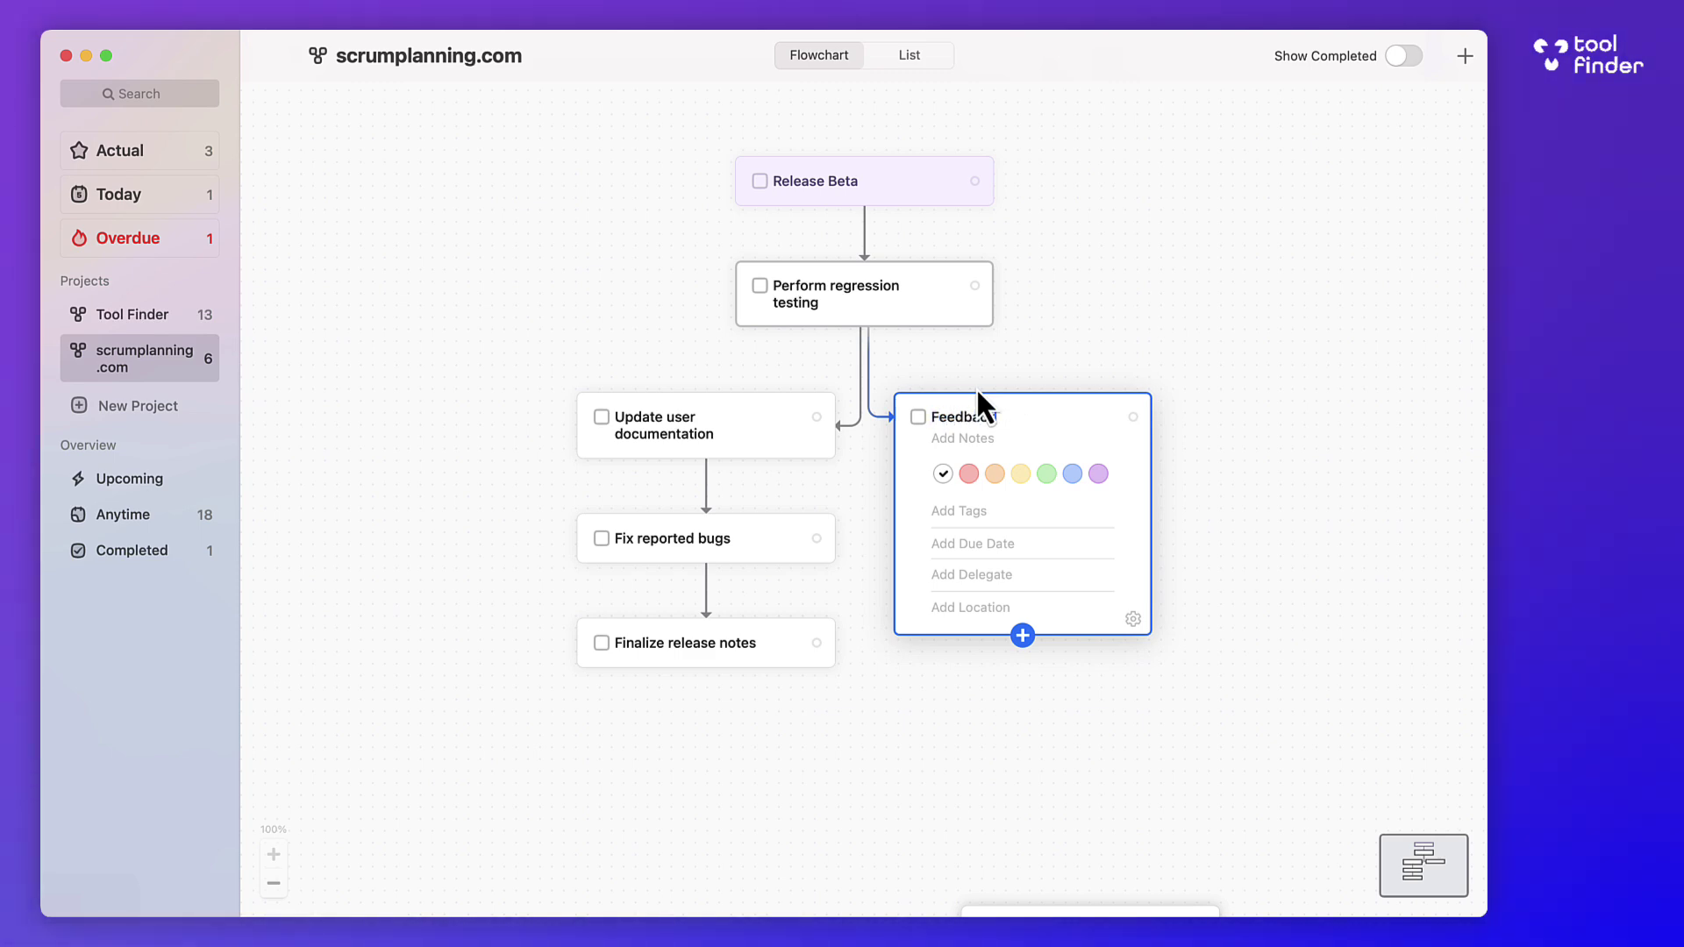
left_click(1192, 440)
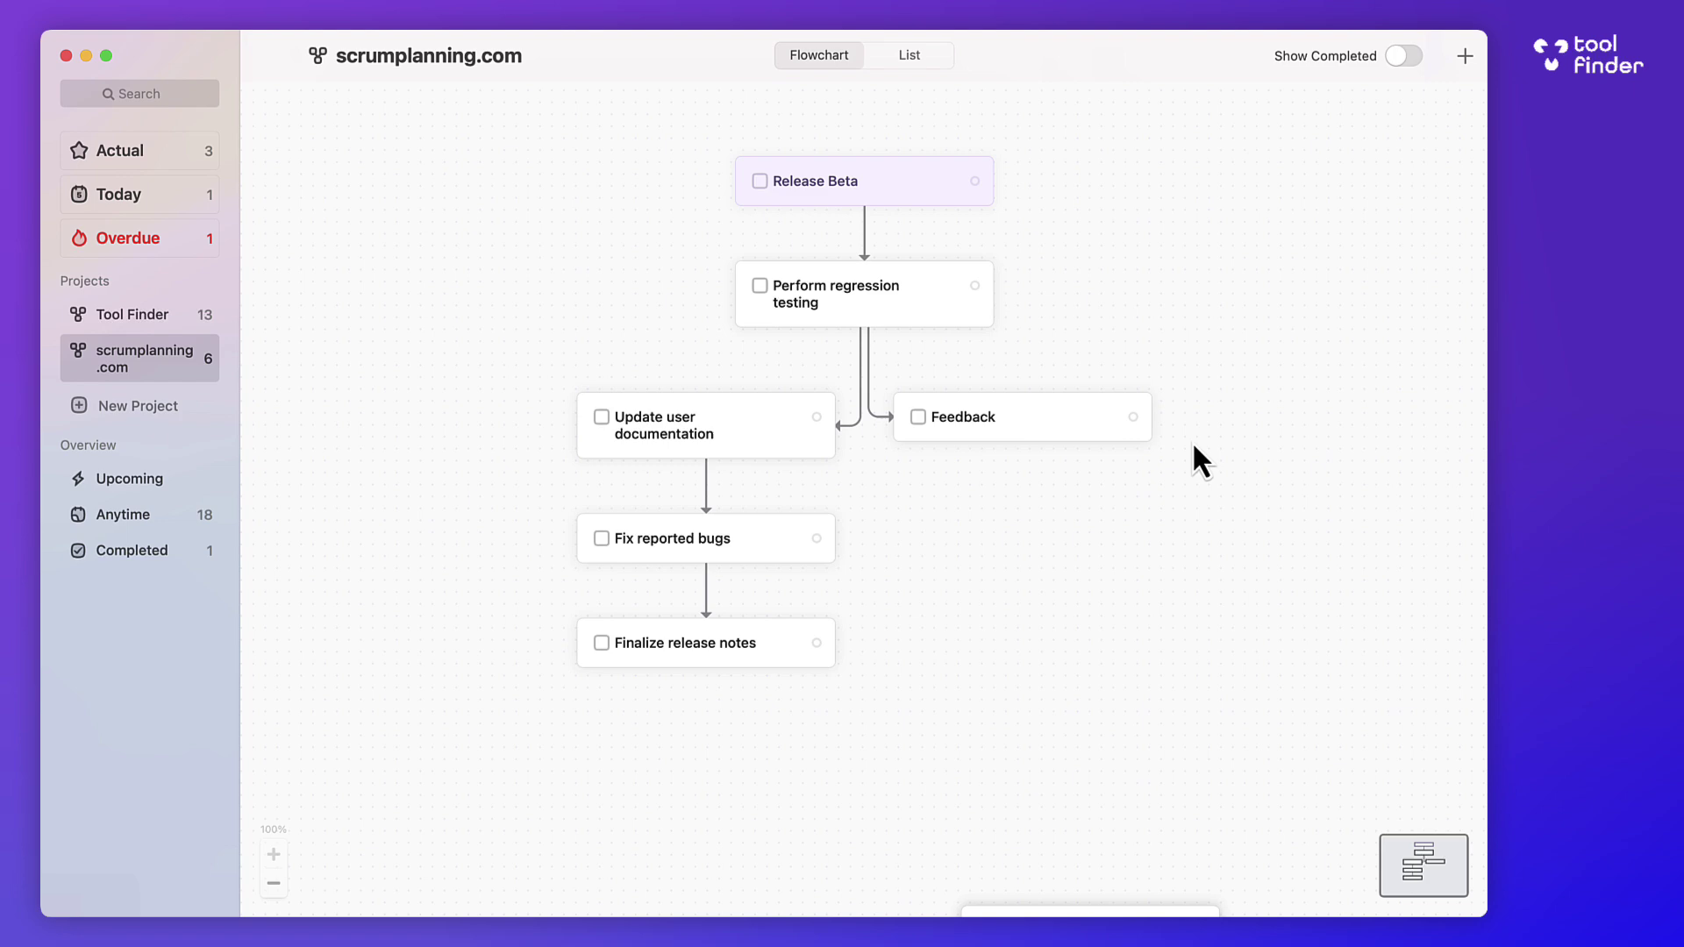
left_click(1039, 425)
left_click(1017, 430)
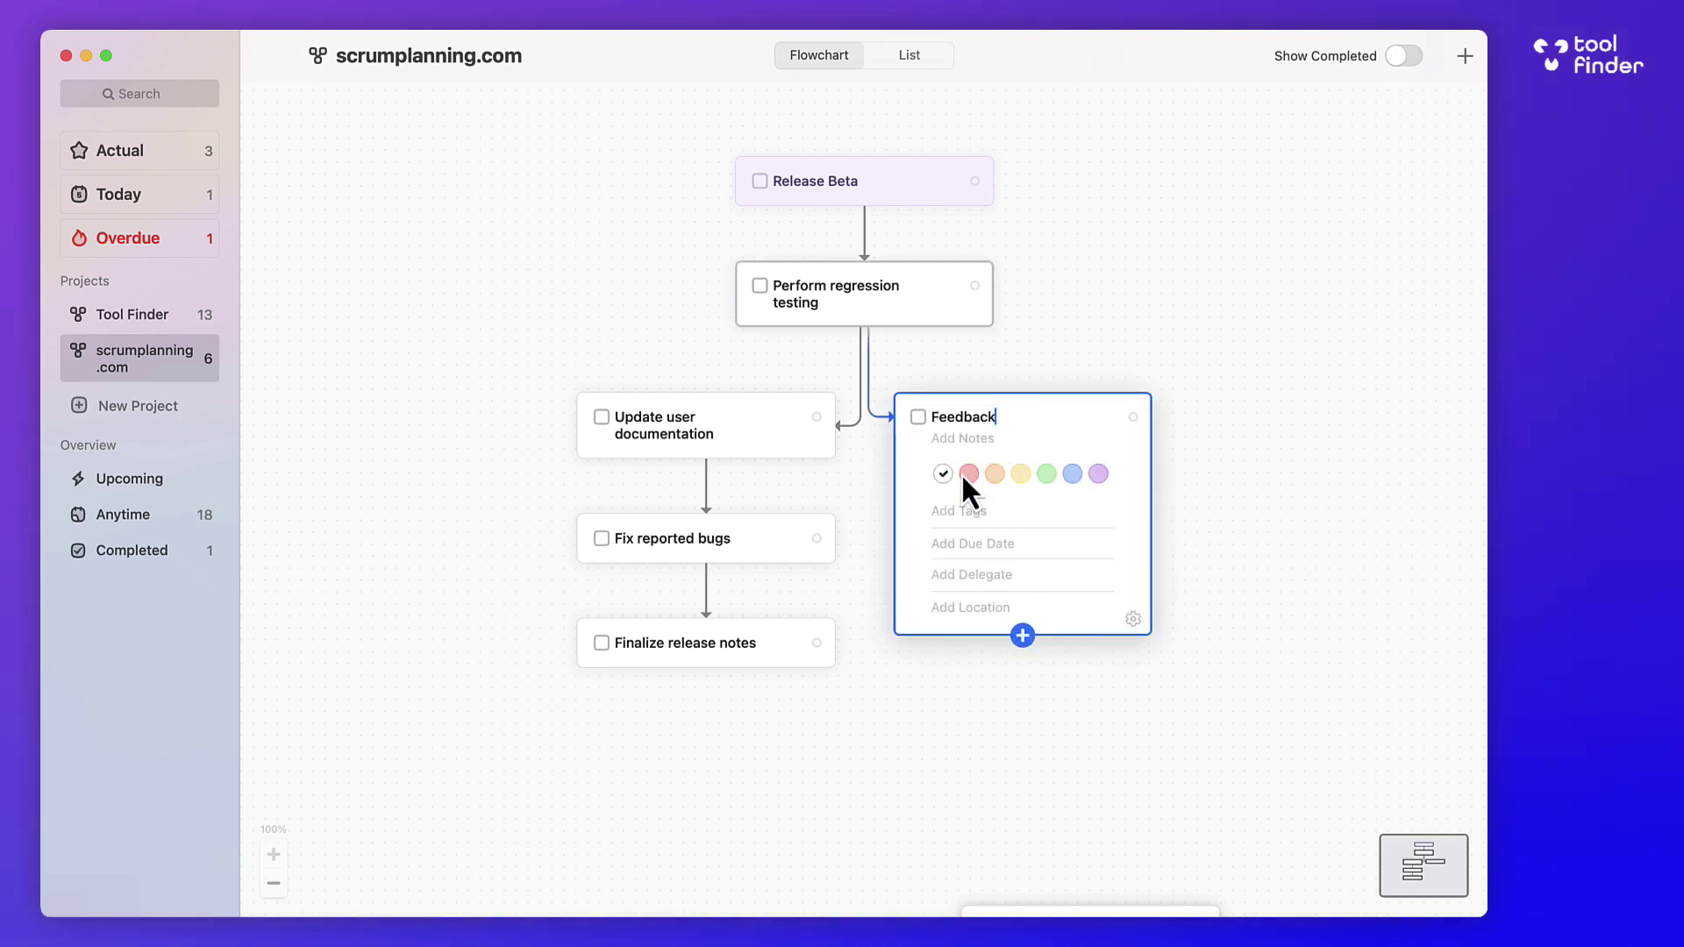
left_click(965, 543)
left_click(965, 626)
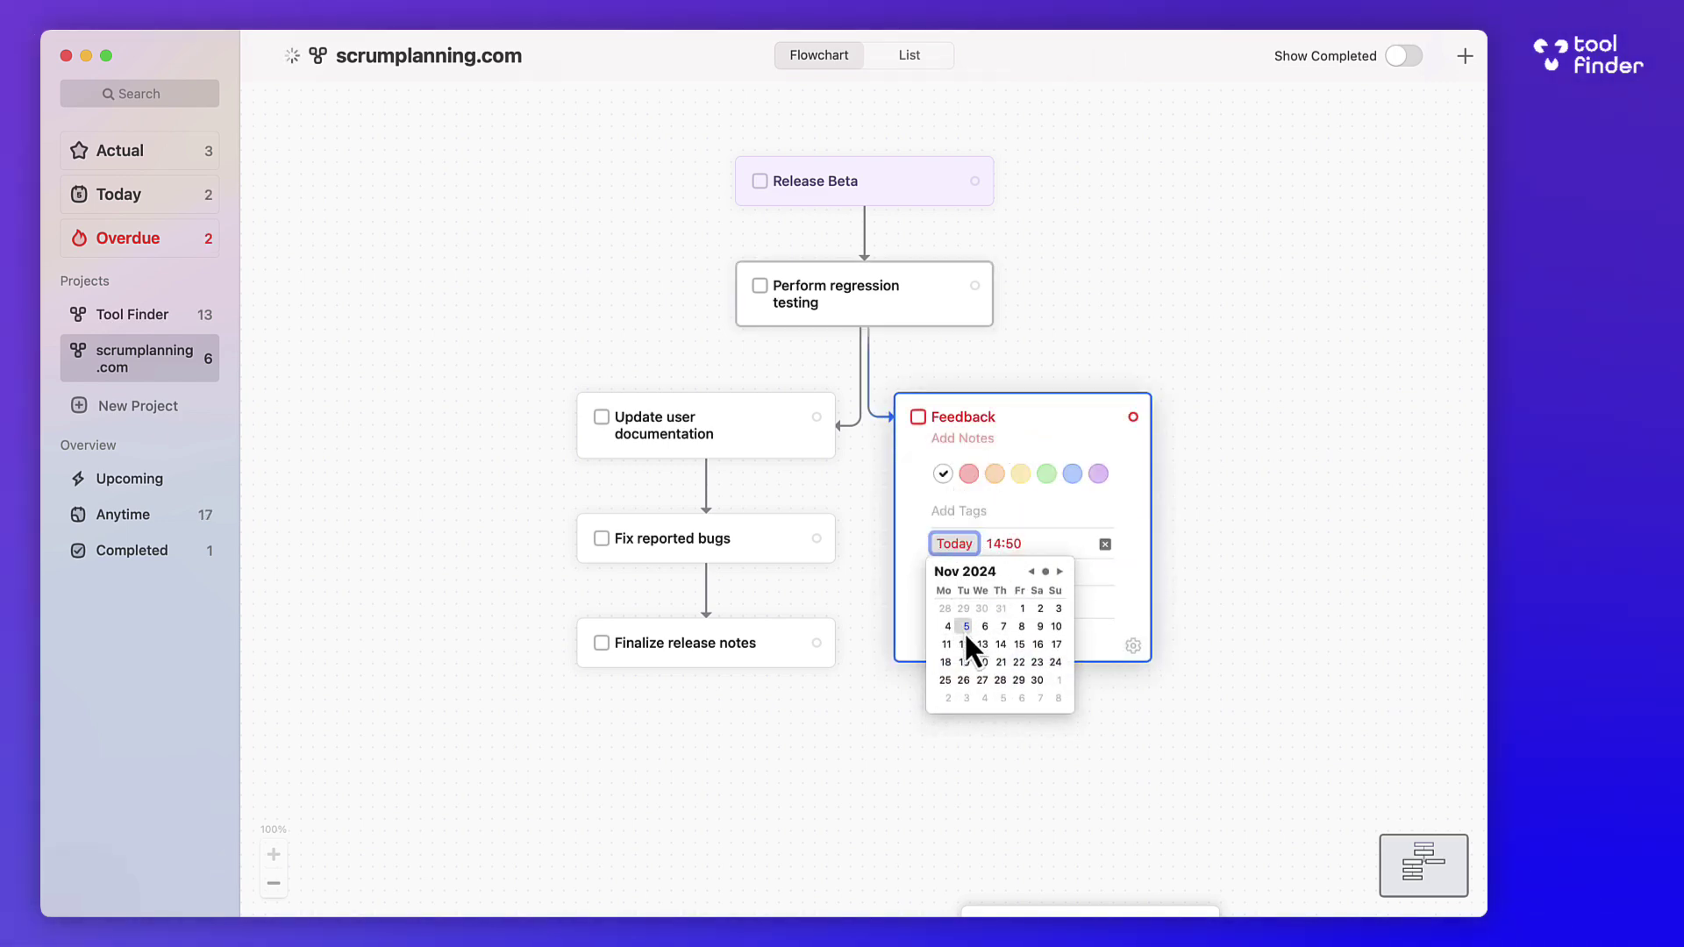
left_click(1216, 619)
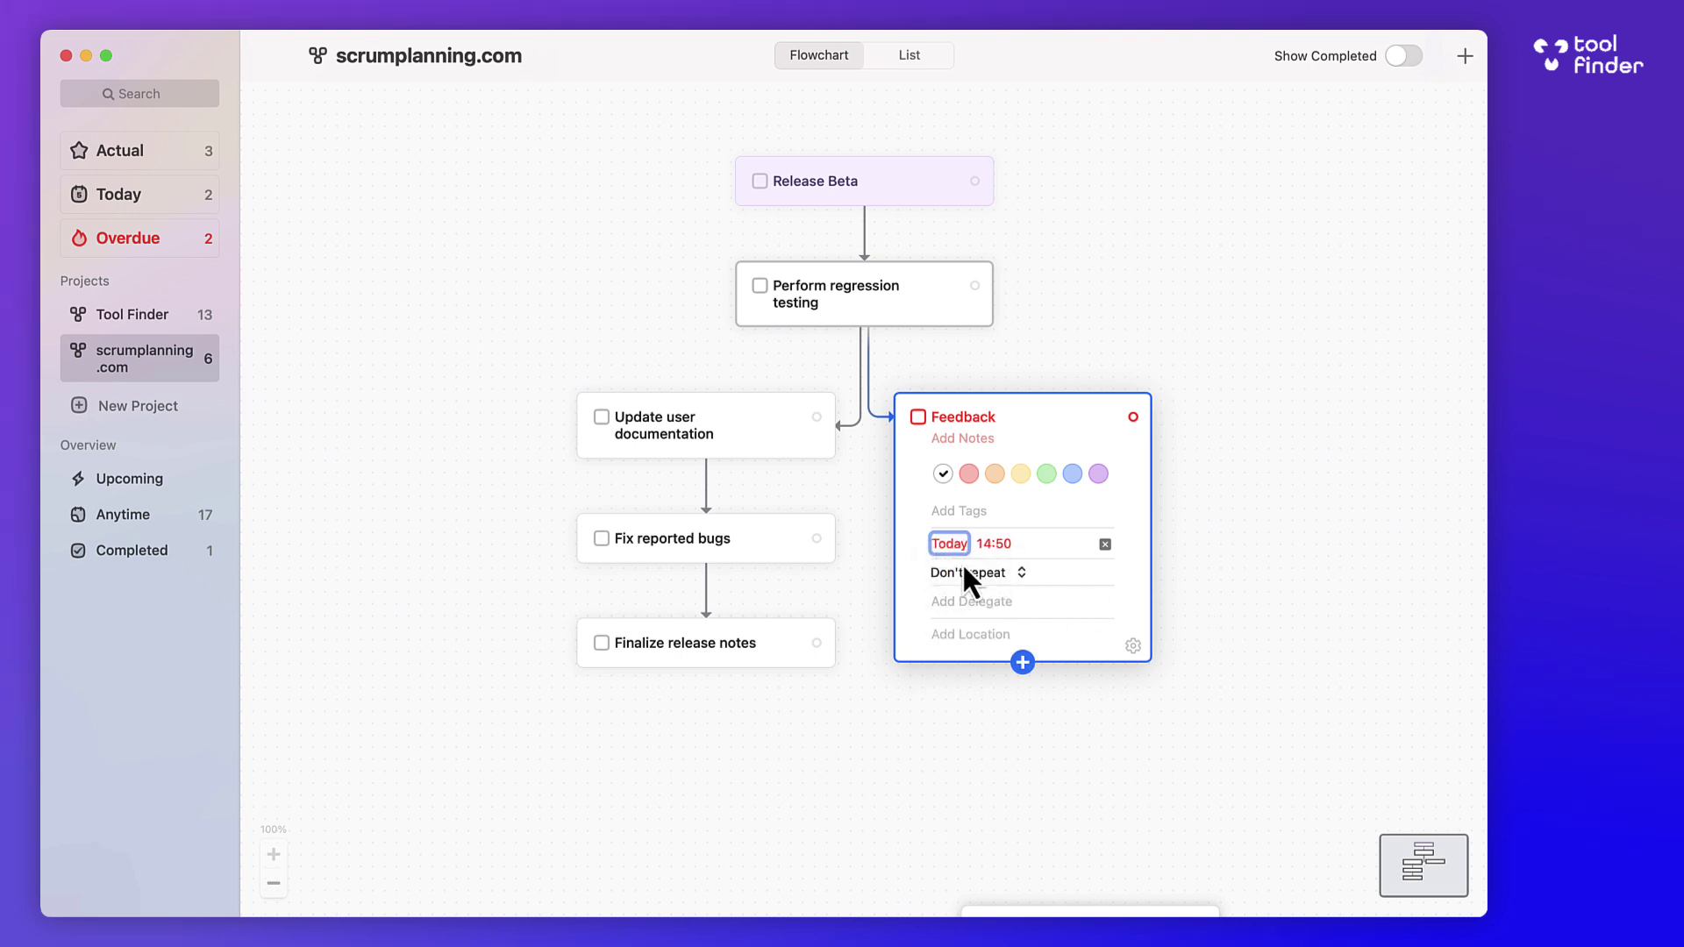
left_click(1221, 617)
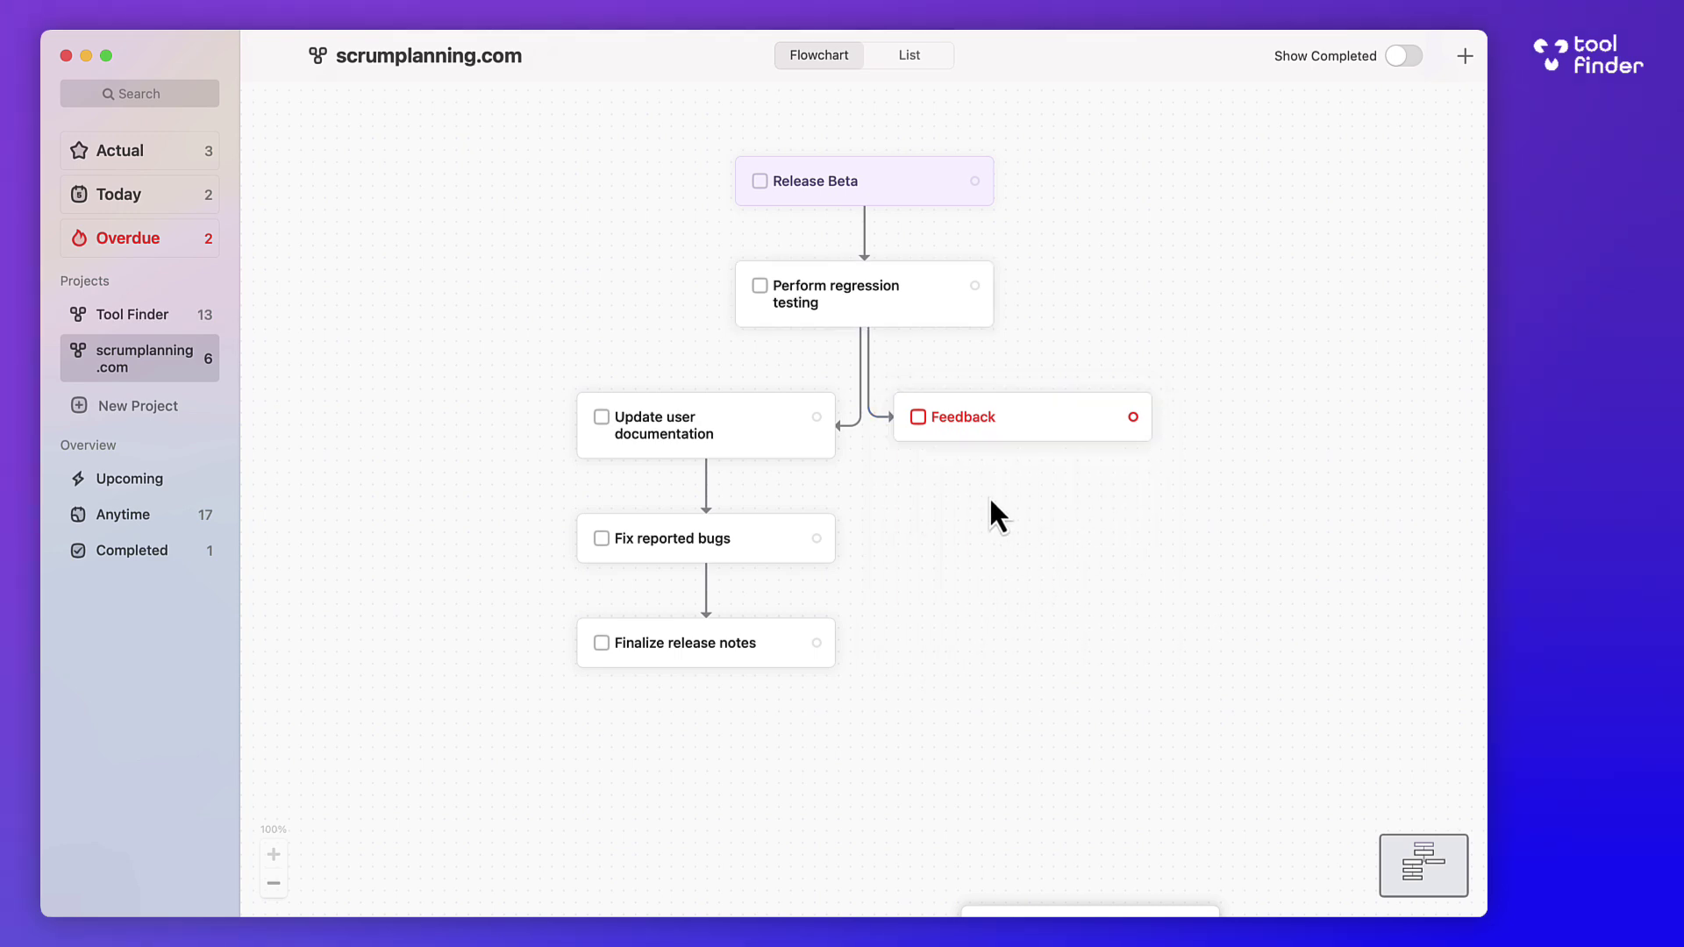
Show the tasks as a list and open the Anytime list
left_click(160, 236)
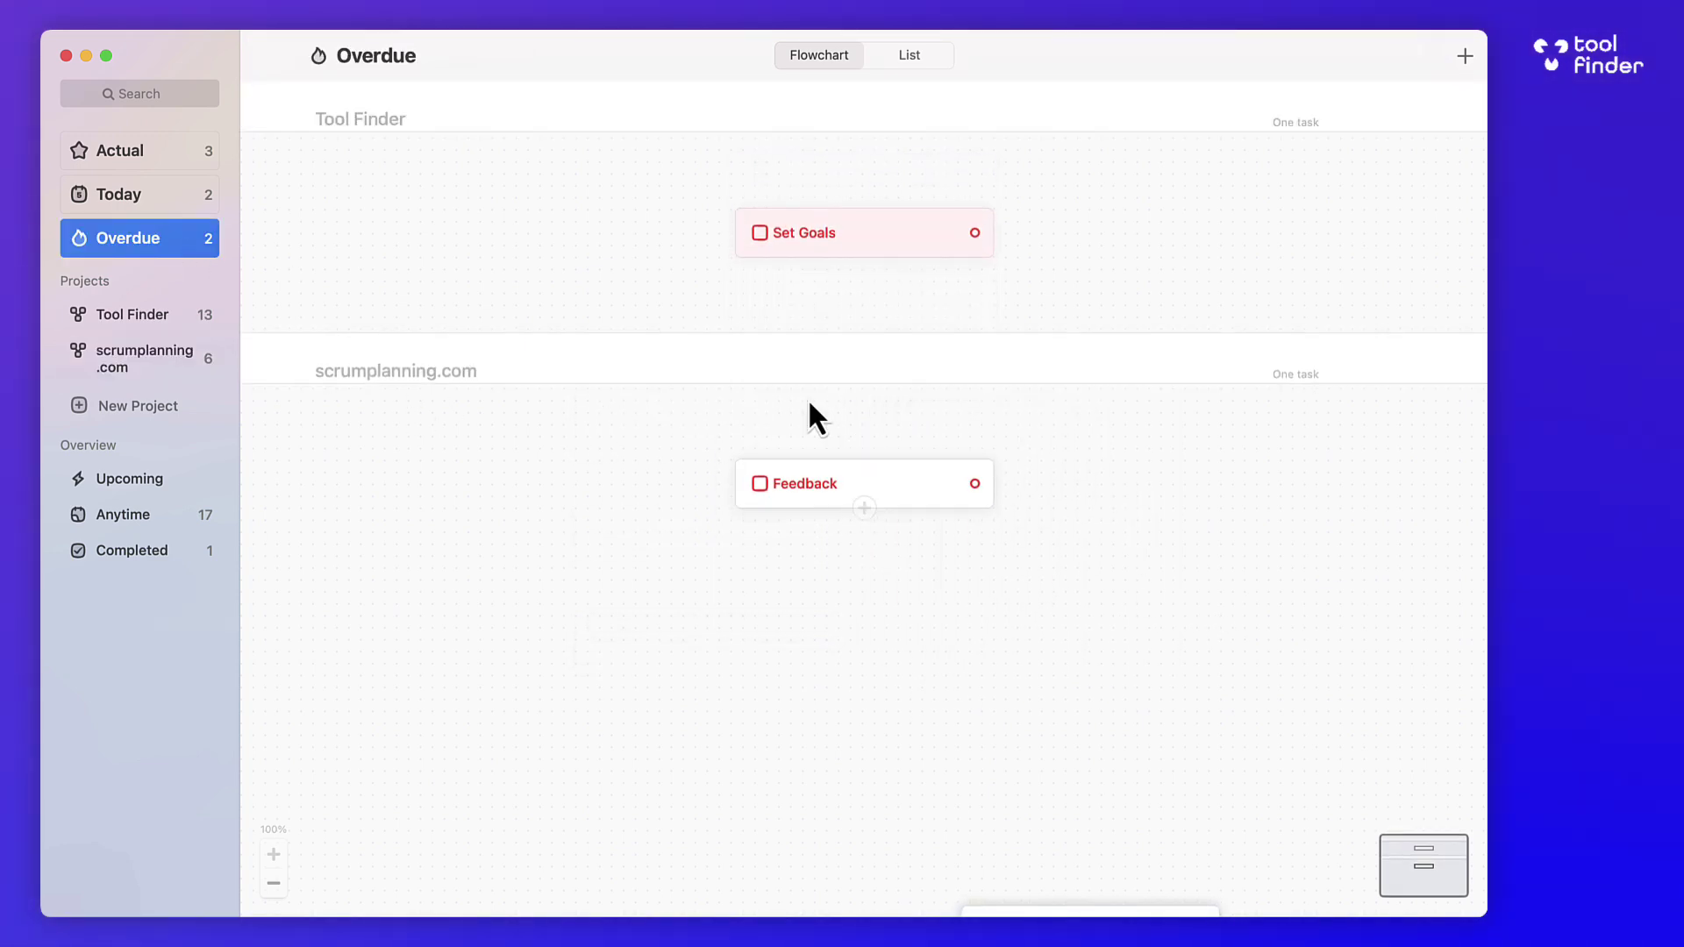
left_click(886, 52)
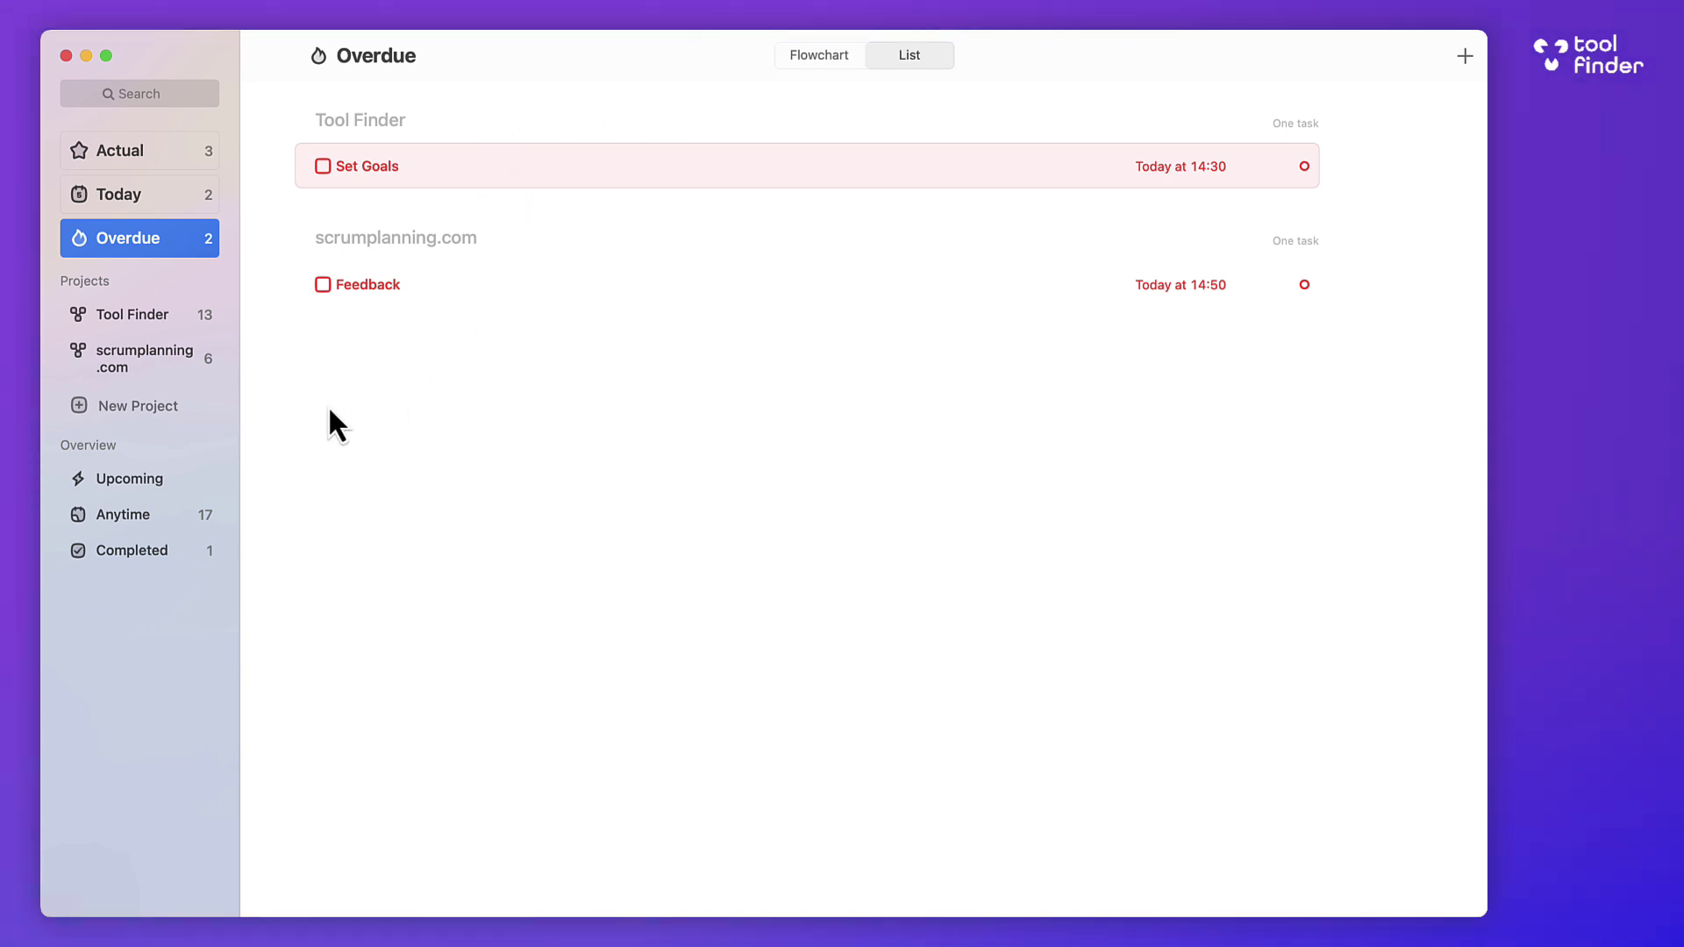
left_click(132, 478)
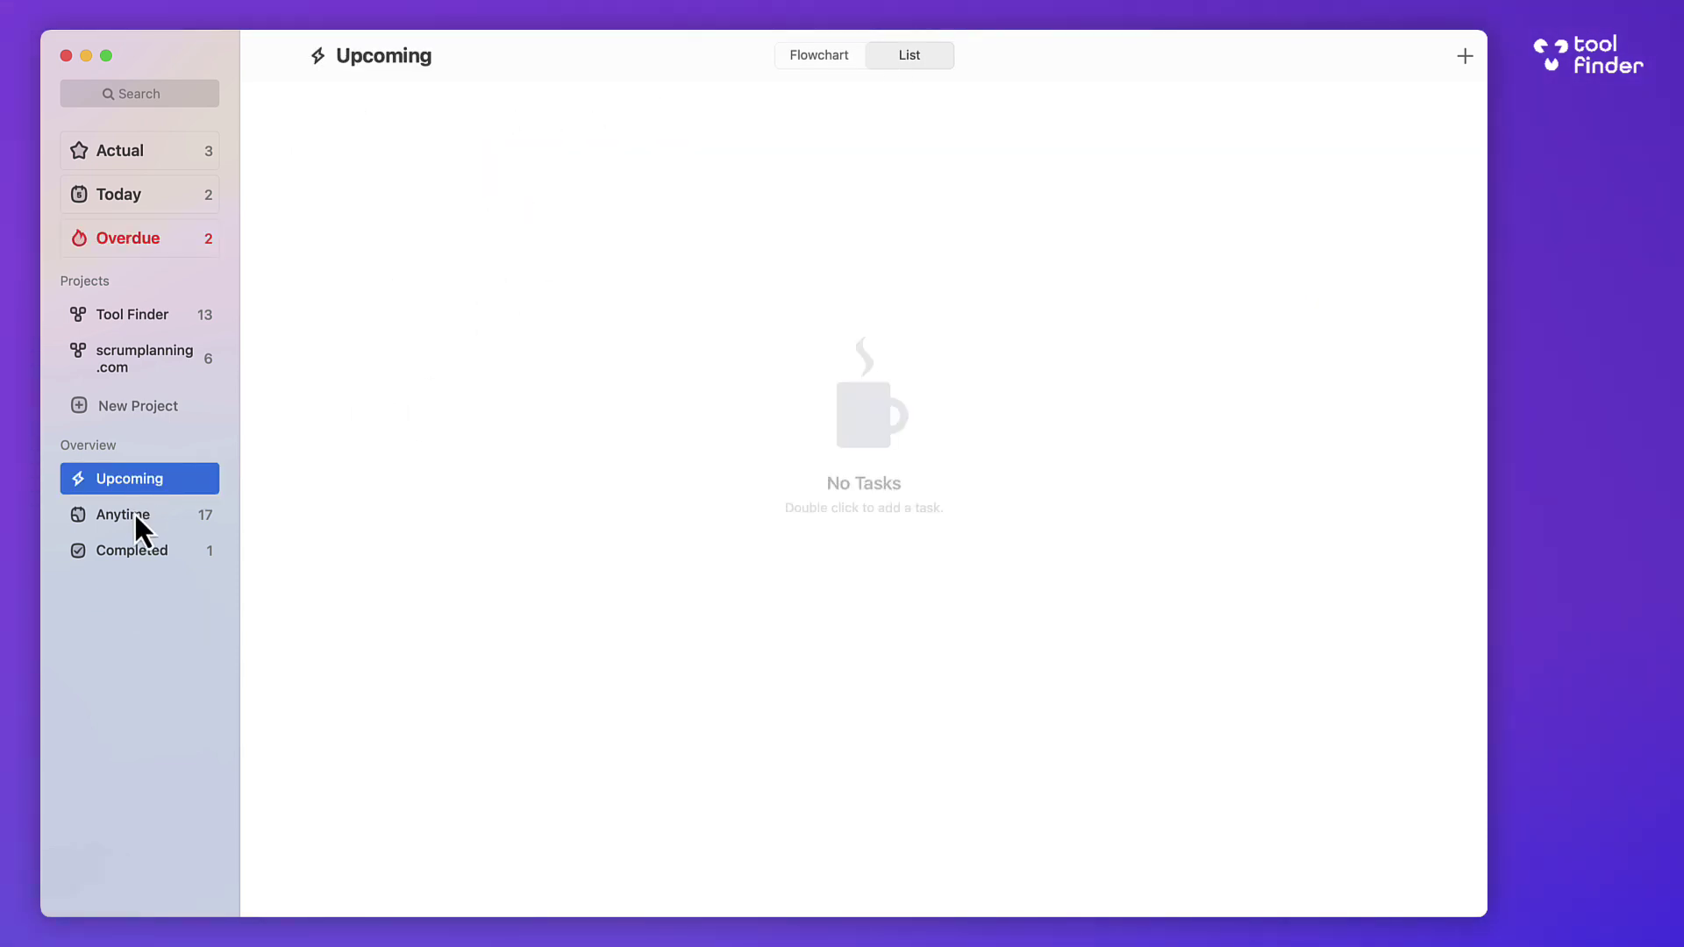
left_click(136, 516)
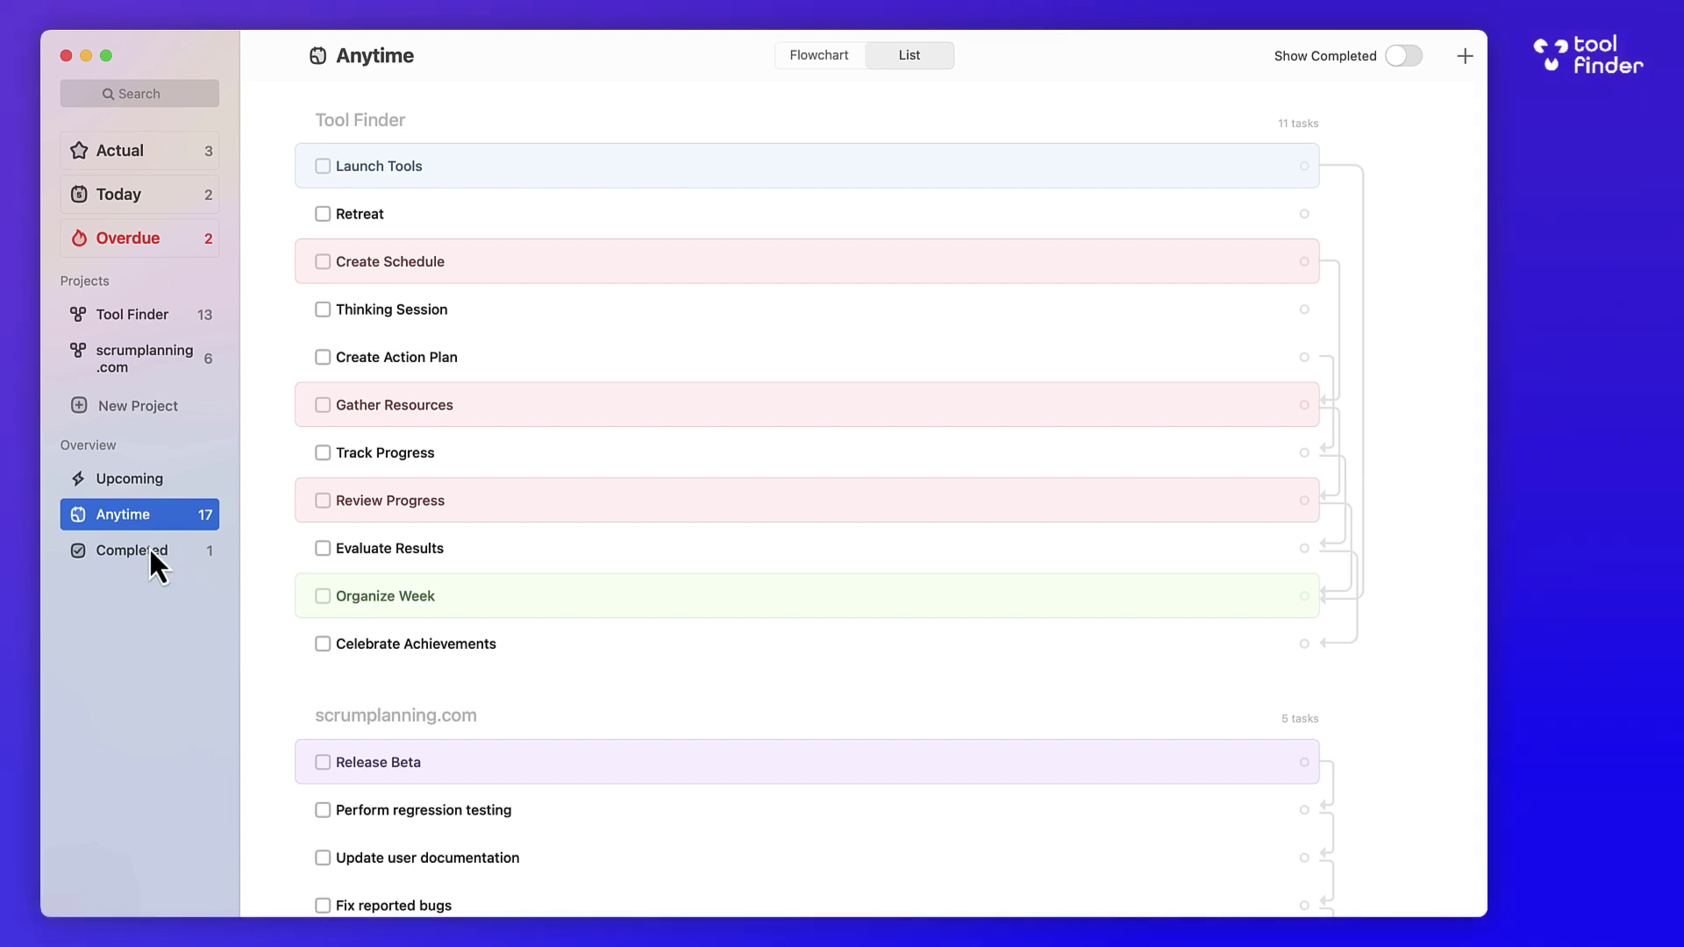
scroll(424, 399, "down", 3)
scroll(424, 400, "up", 3)
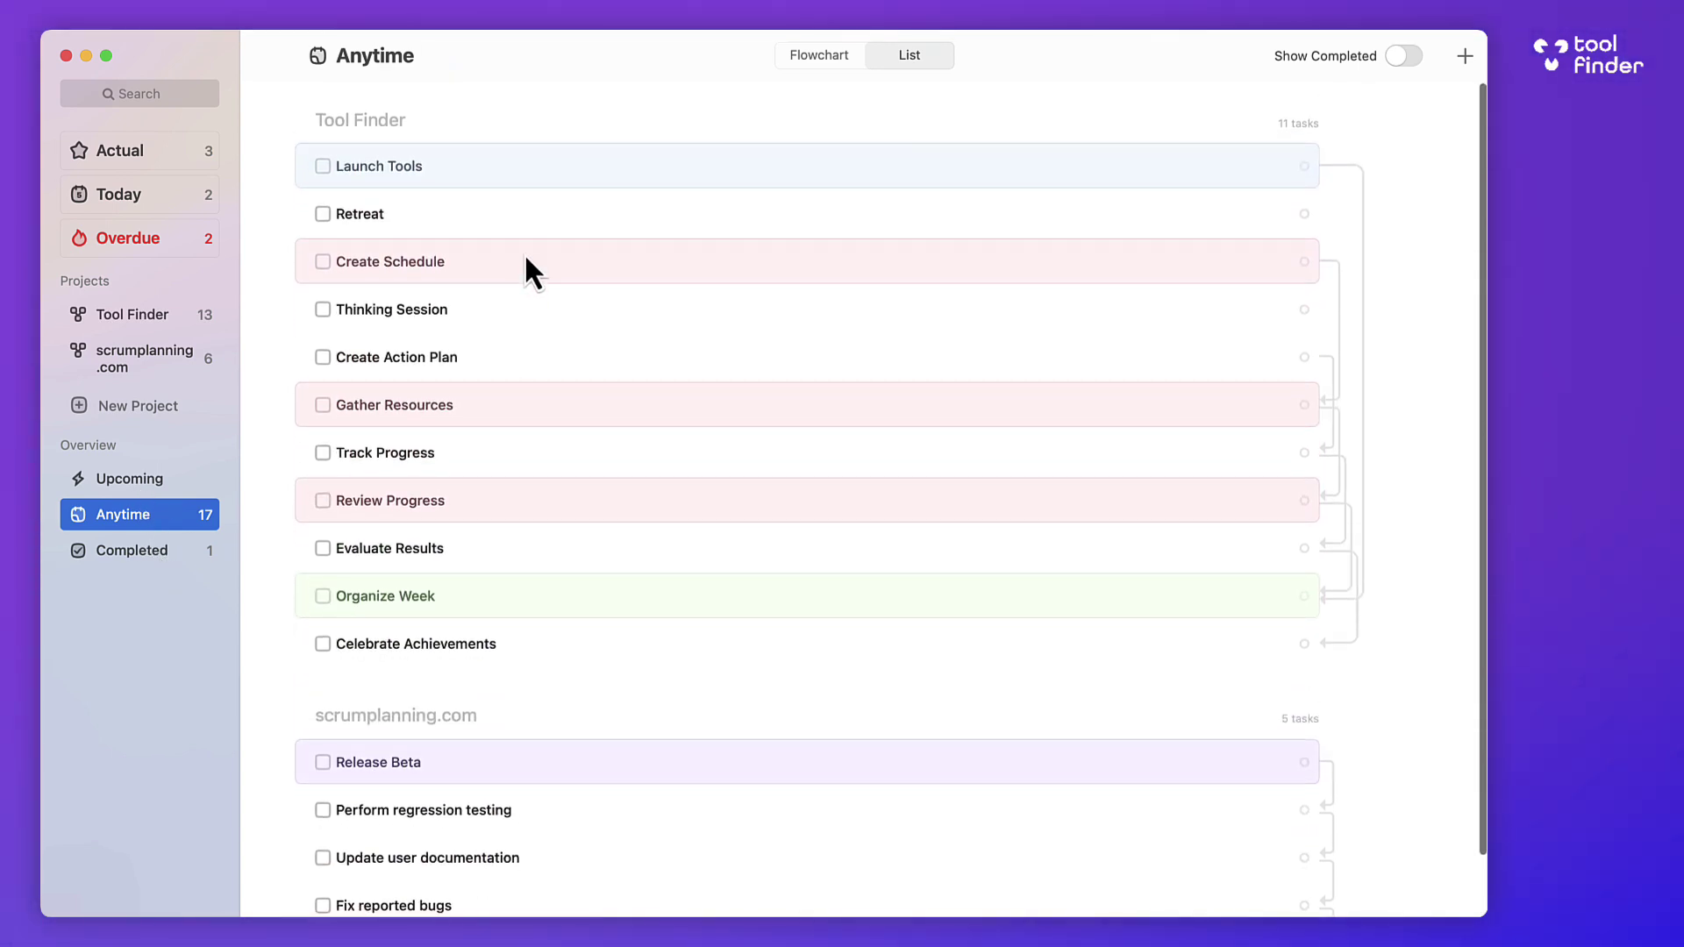
Give Create Schedule a new 'meeting' tag
double_click(526, 260)
left_click(391, 353)
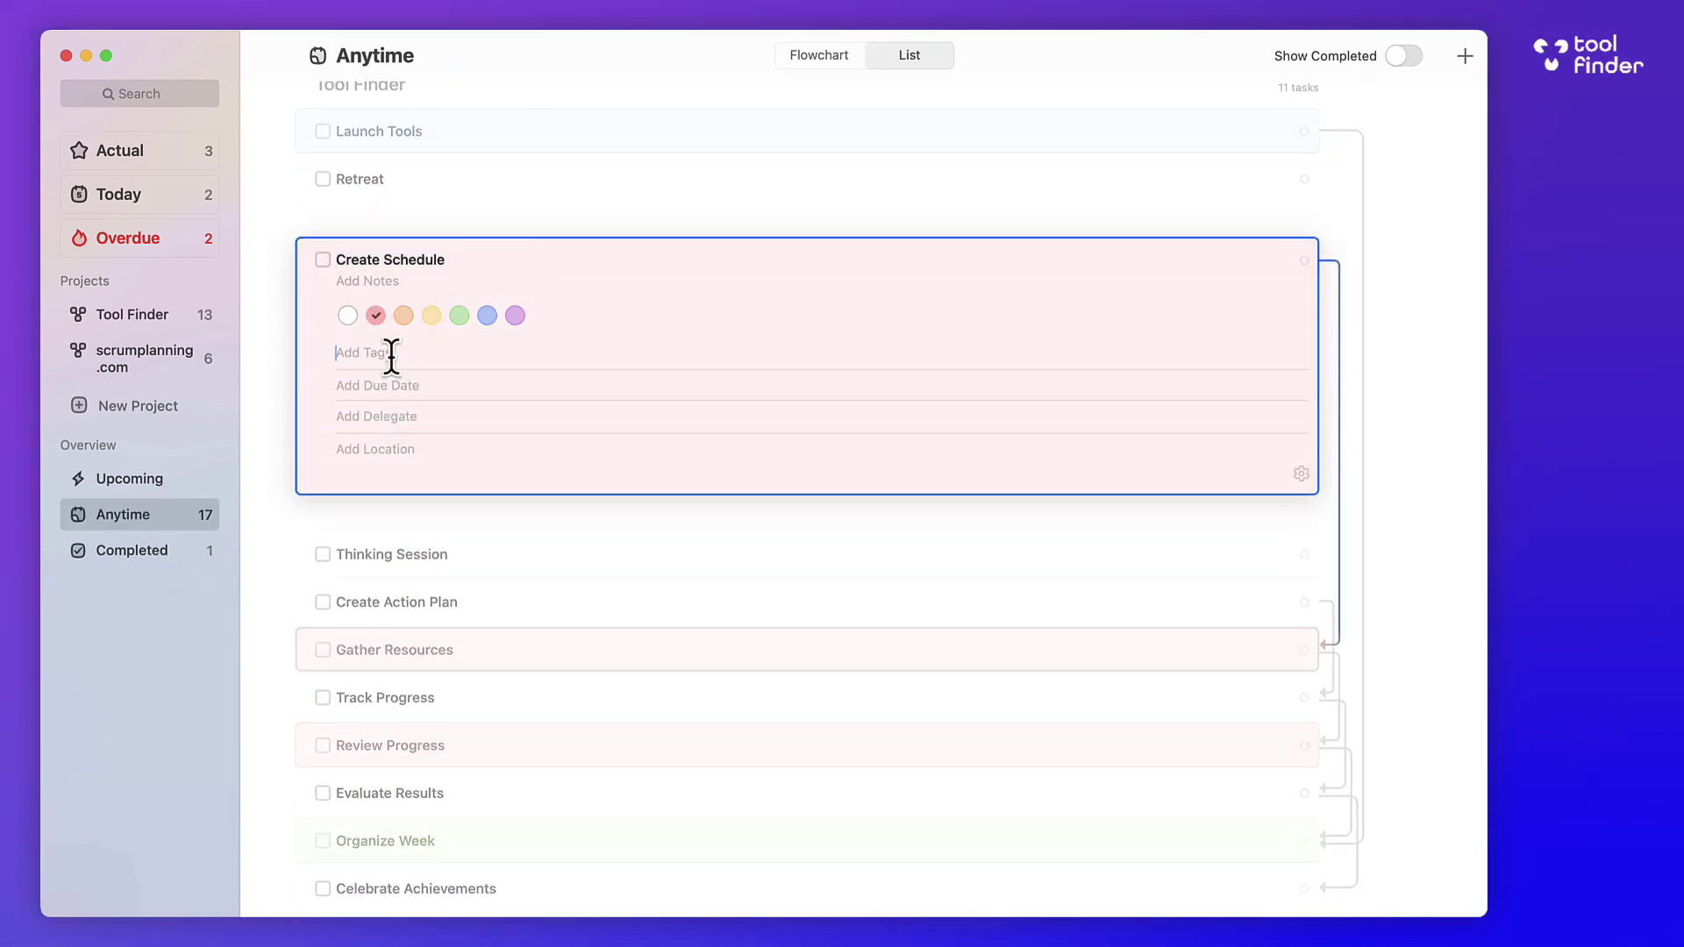
type("meeting")
key("Return")
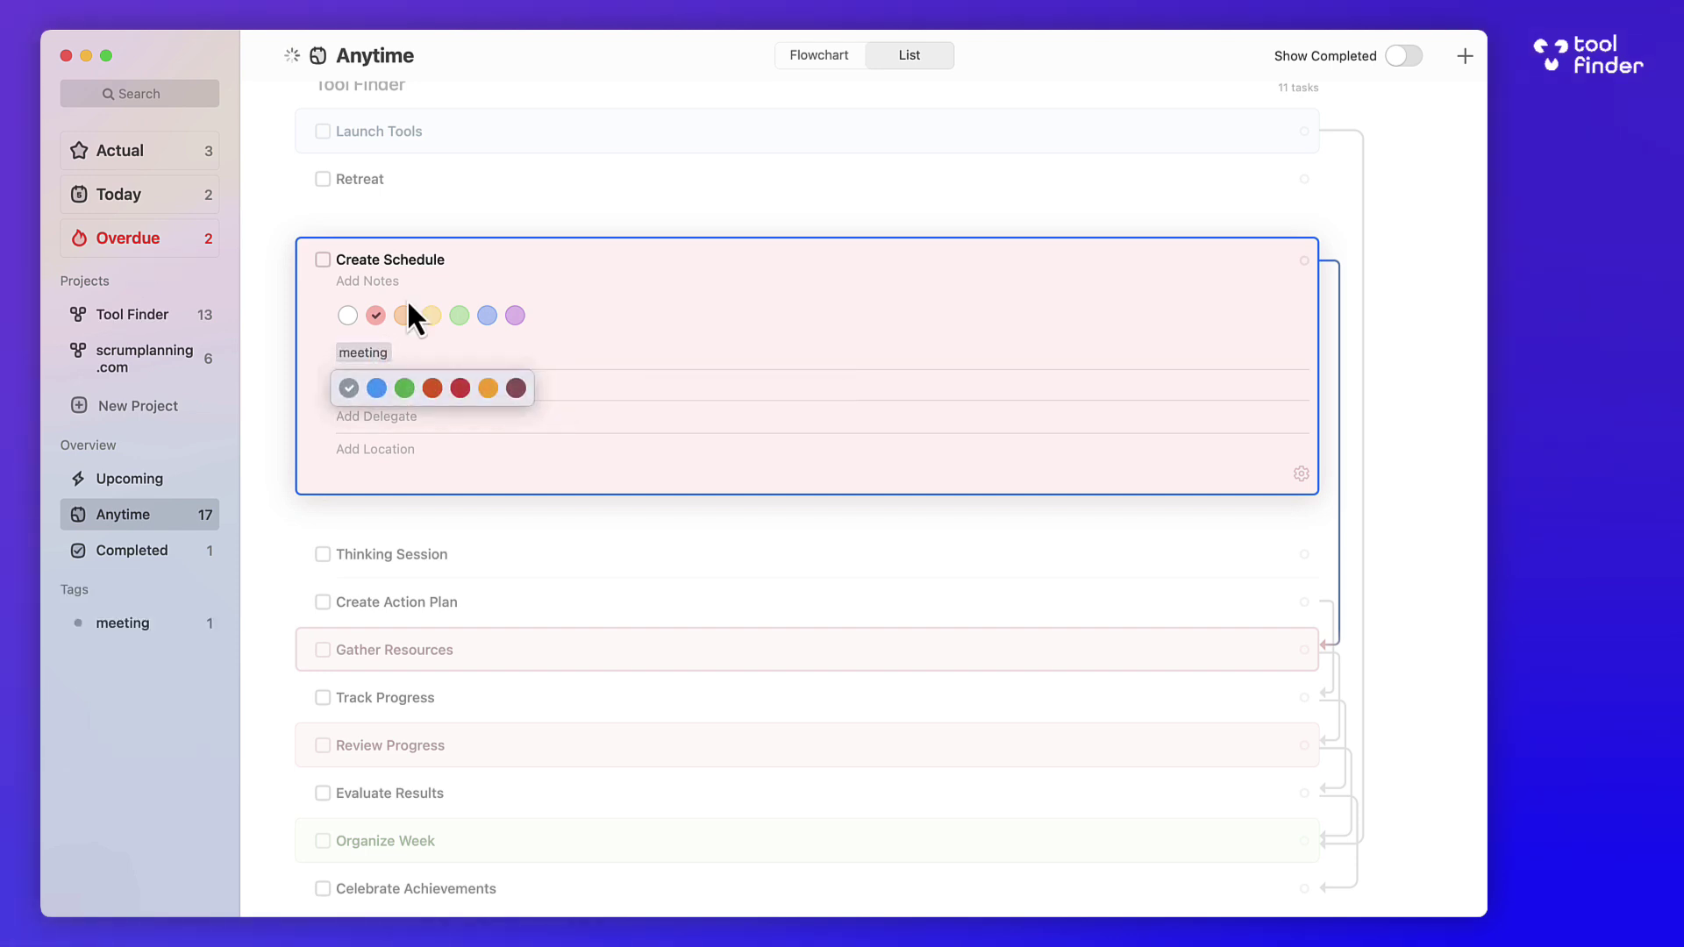
Close the Create Schedule editor, check the meeting and Completed lists, then show Actual
left_click(378, 351)
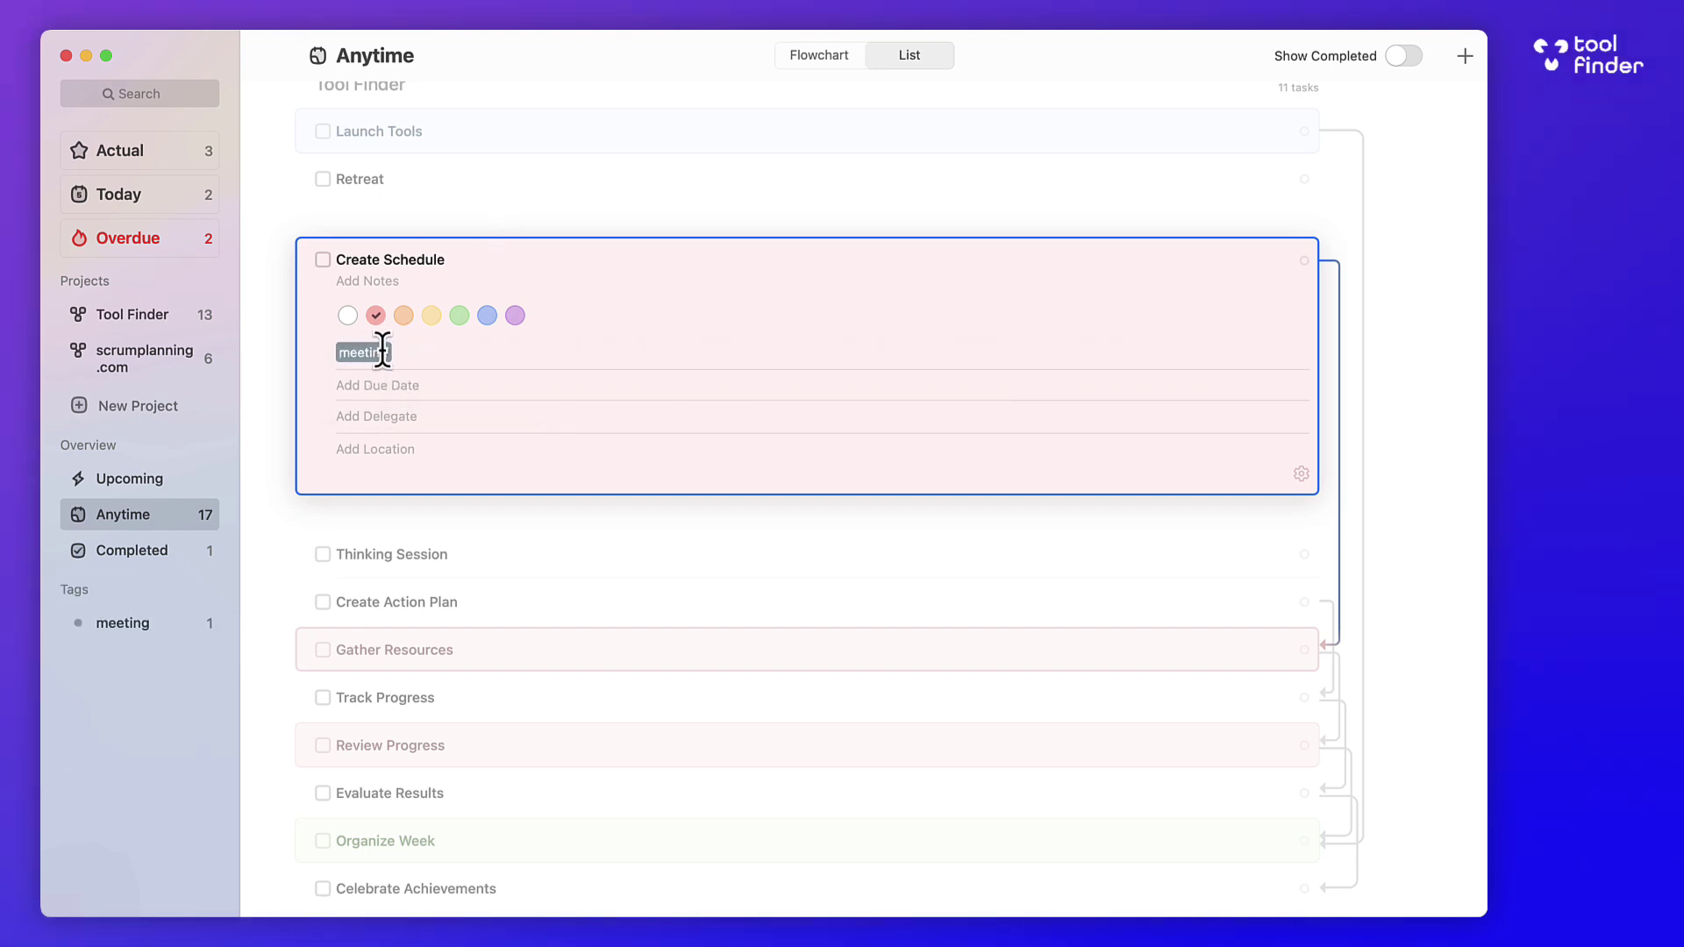
left_click(409, 351)
left_click(291, 423)
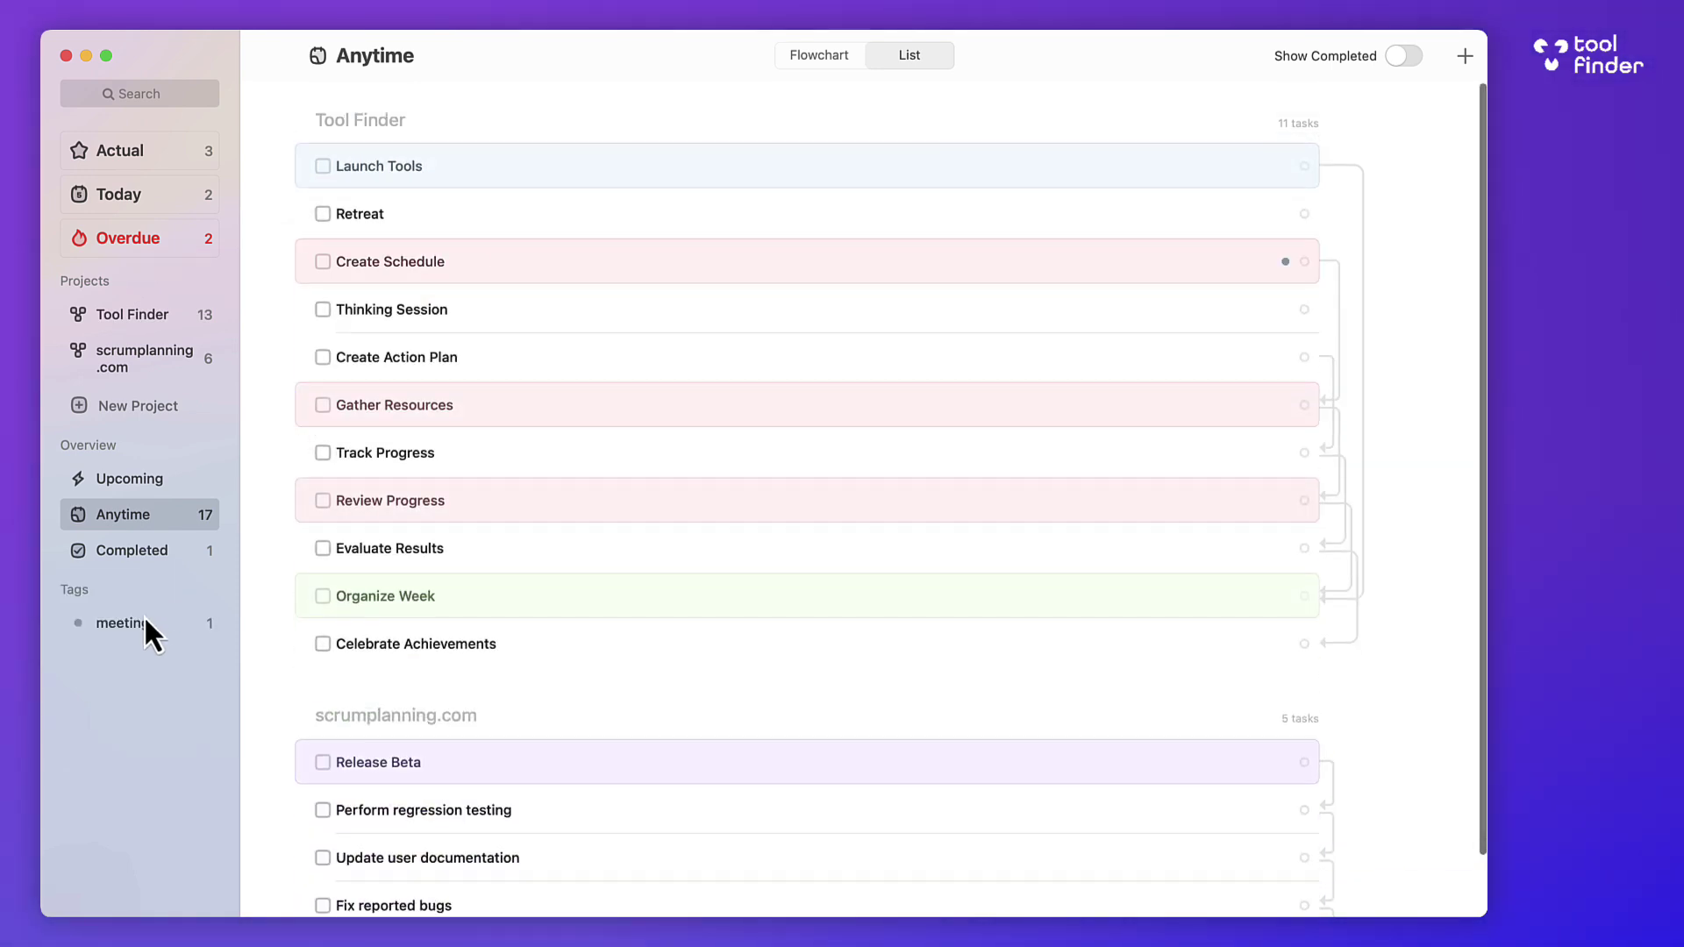
left_click(147, 625)
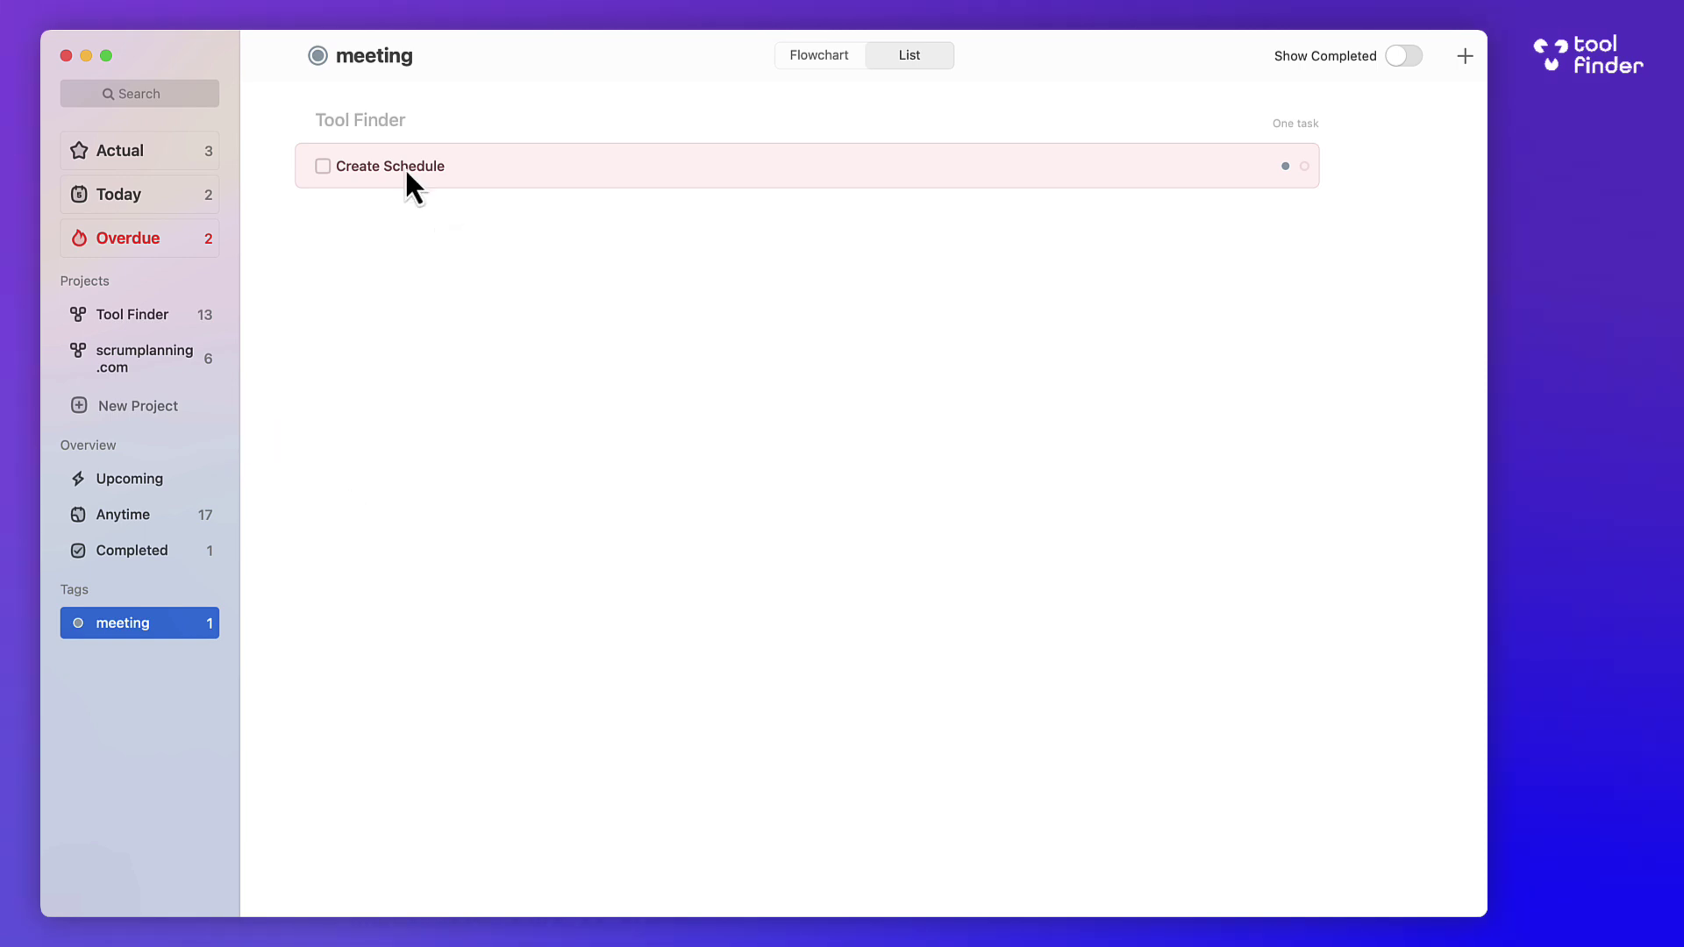
left_click(154, 553)
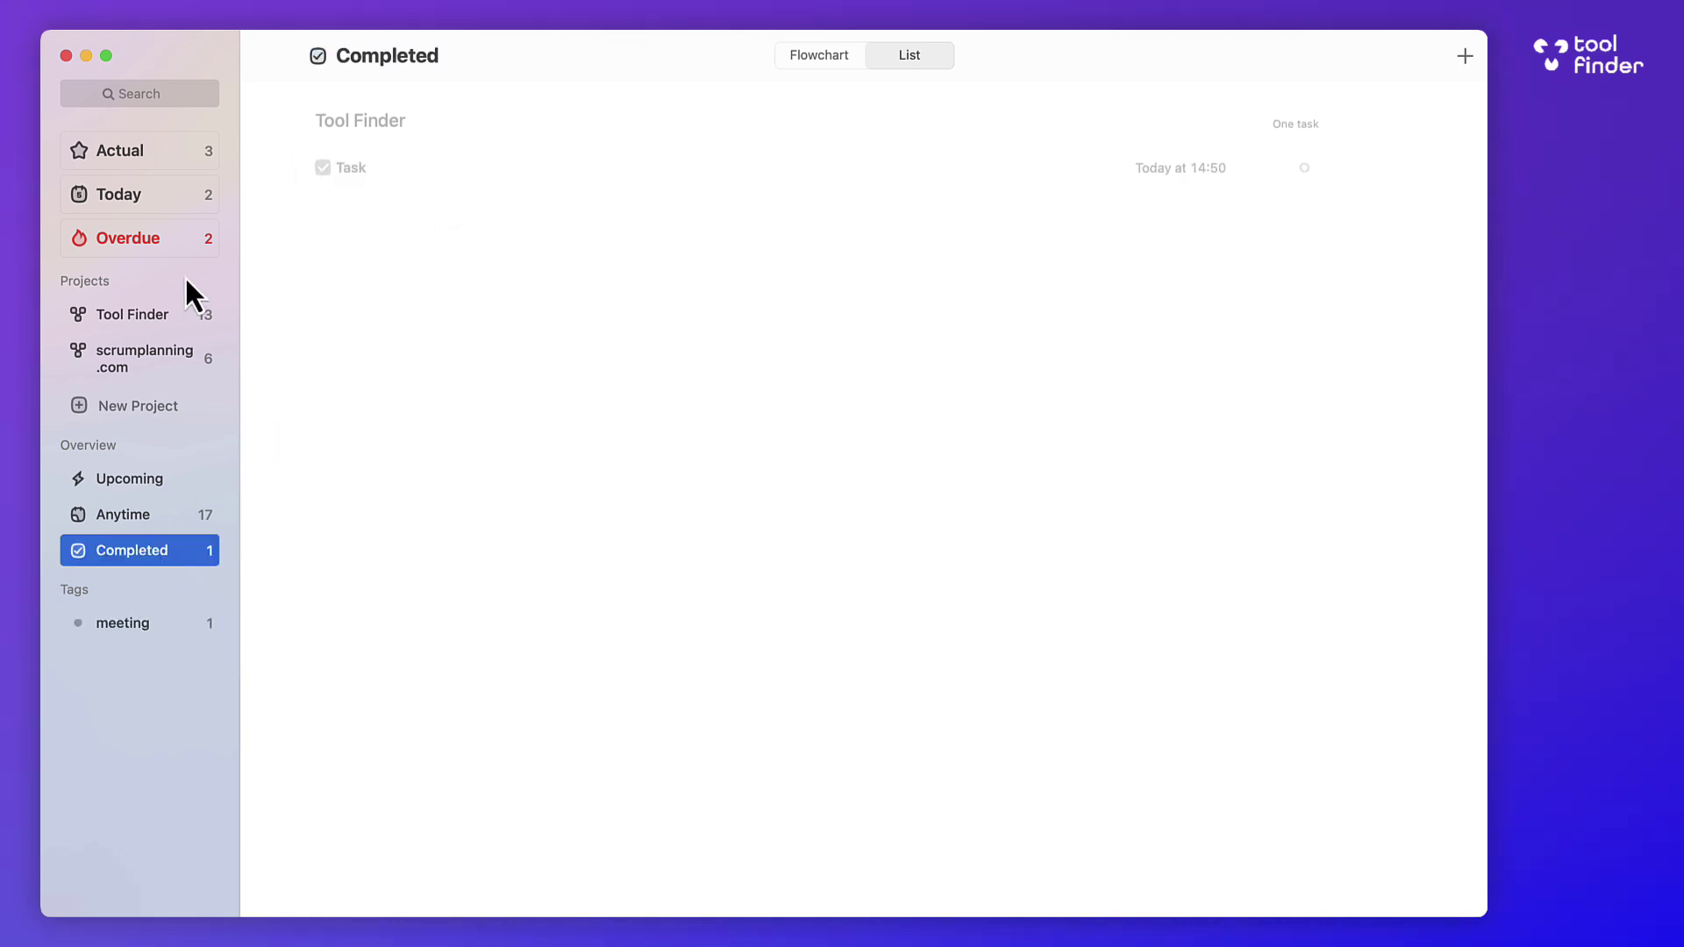
left_click(156, 154)
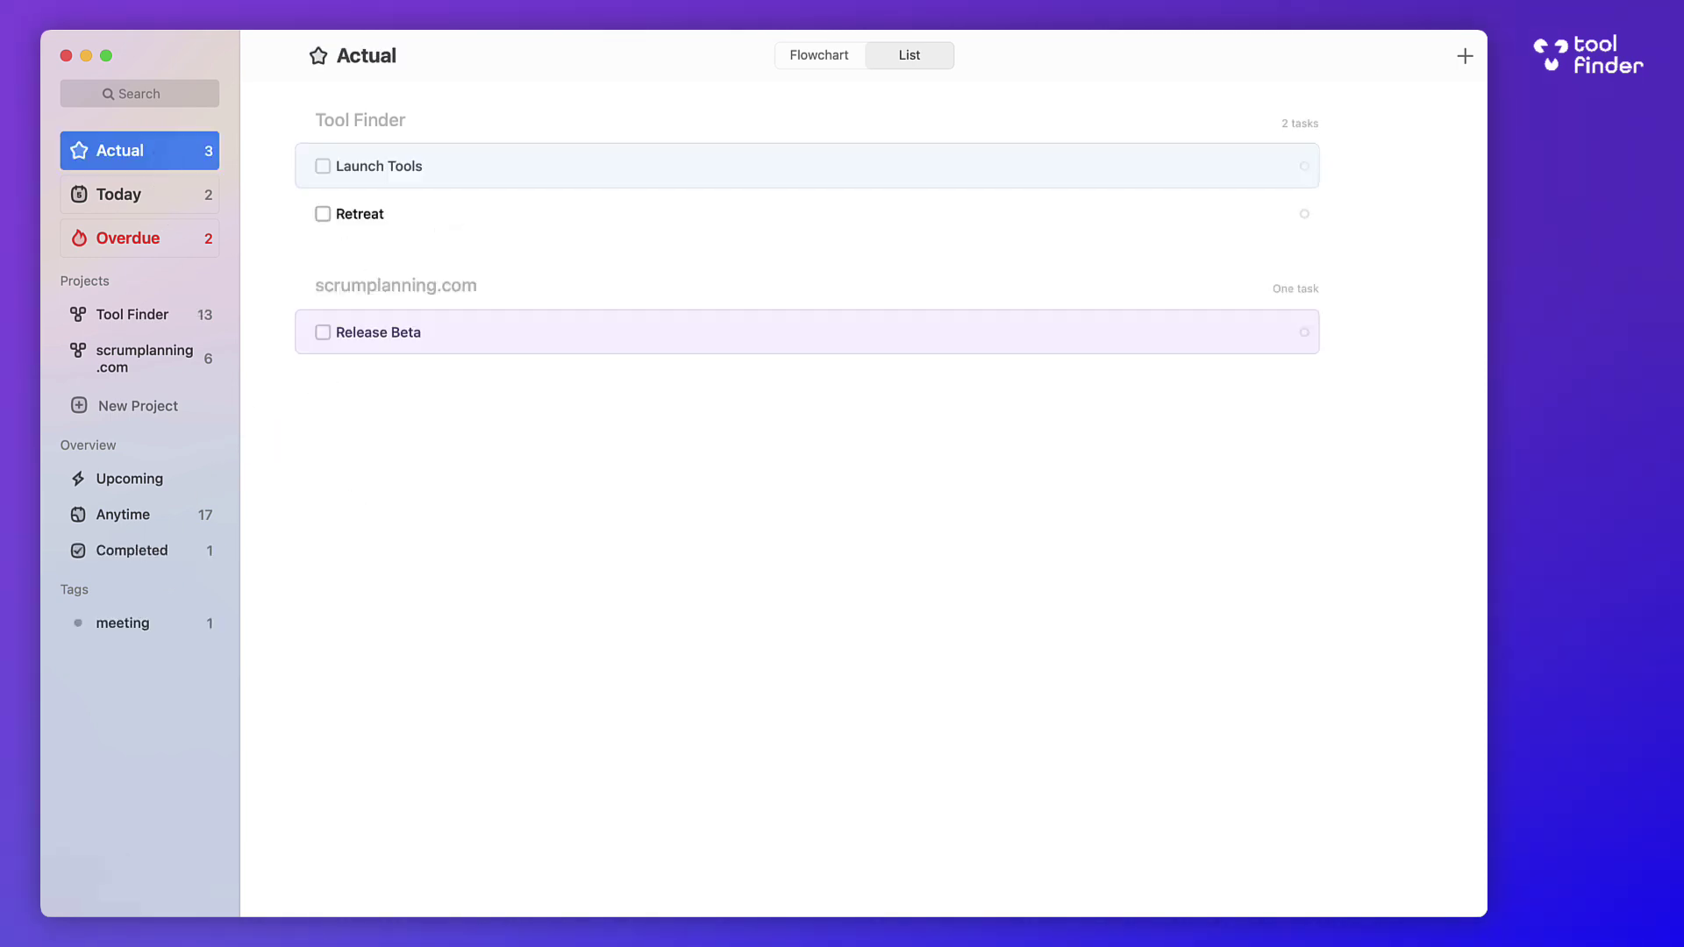
Open Preferences, try a horizontal flowchart direction, then set it back to Vertical
key("super+comma")
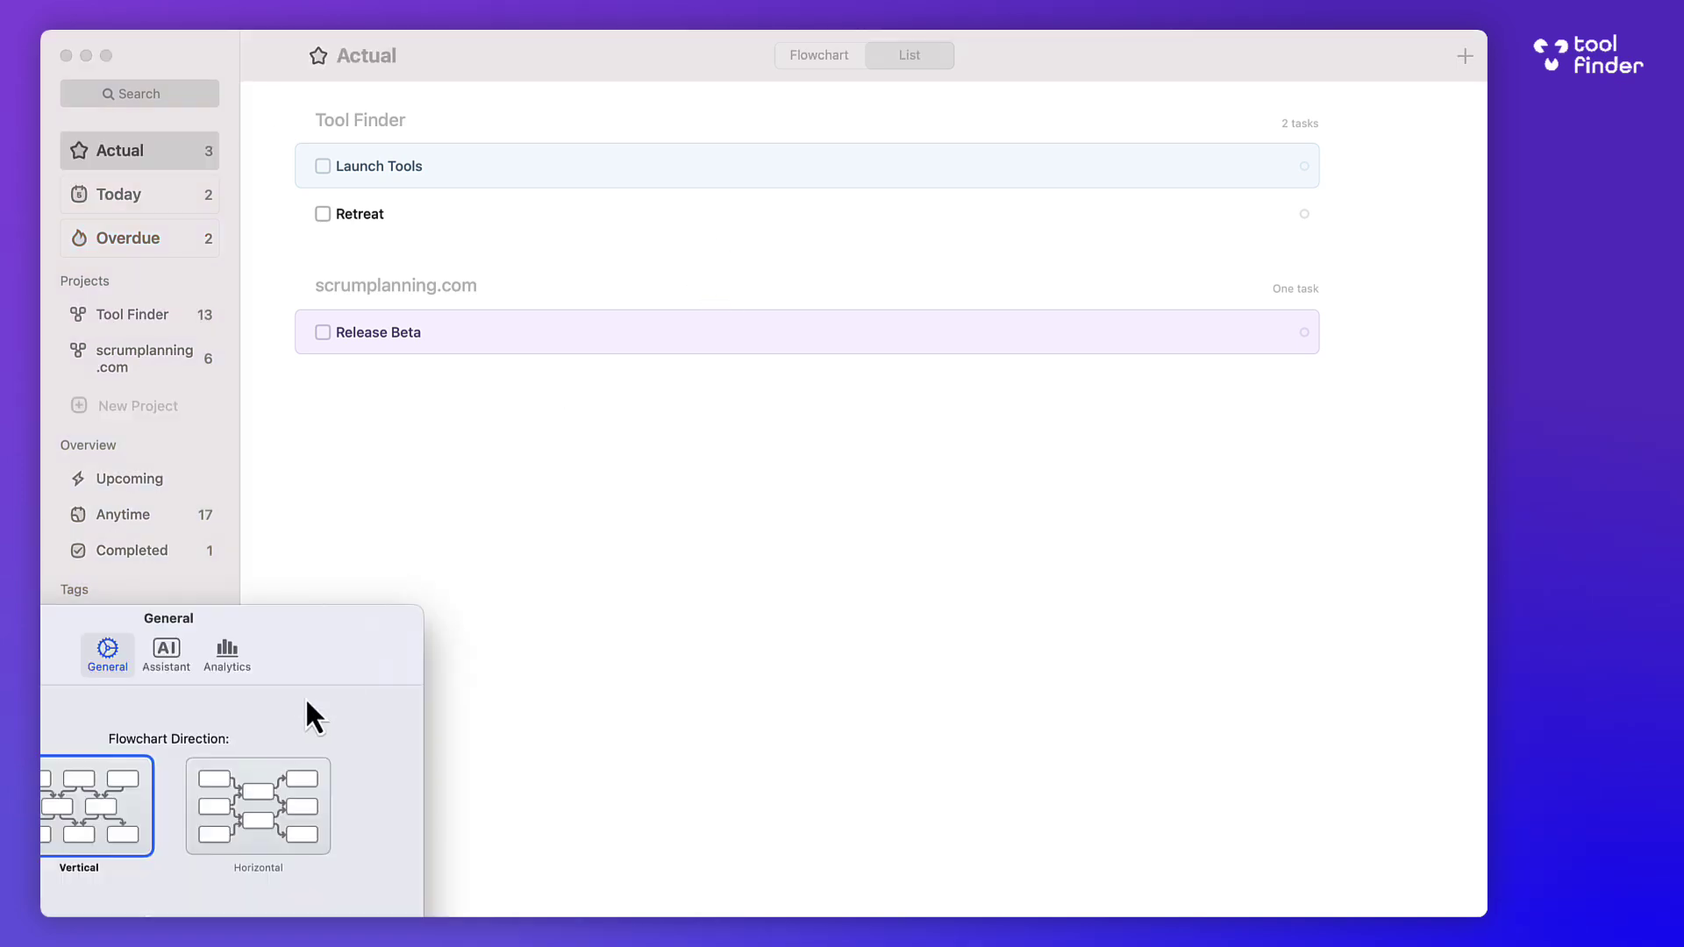
left_click_drag(343, 618, 938, 263)
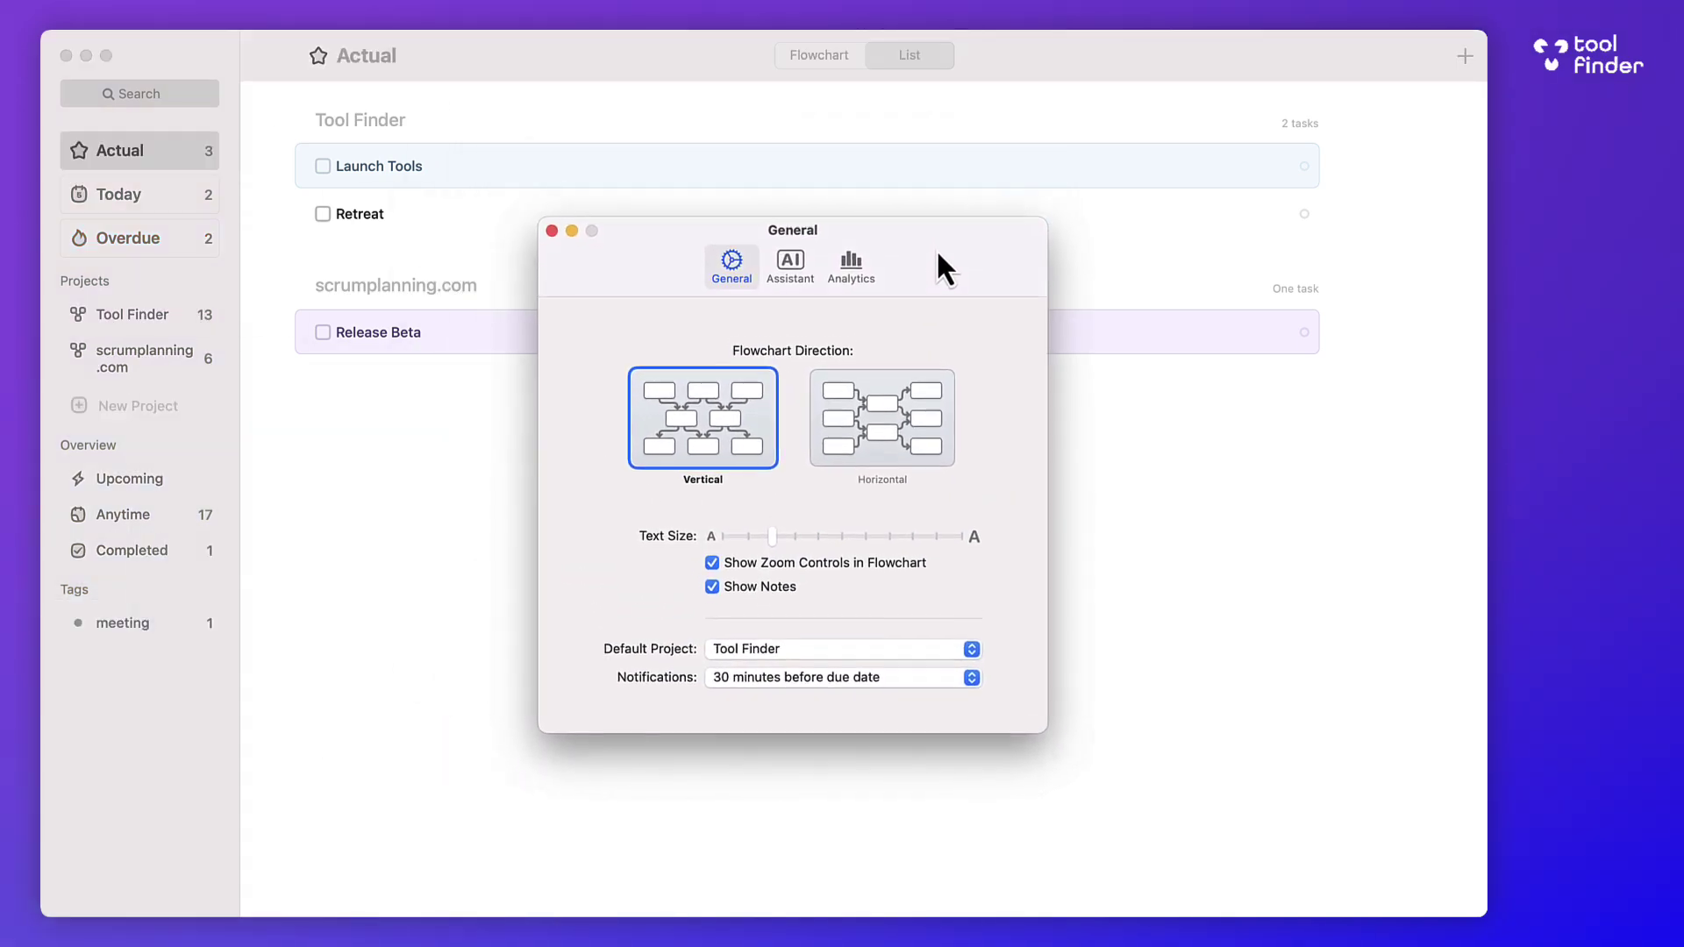
left_click(928, 424)
left_click(729, 416)
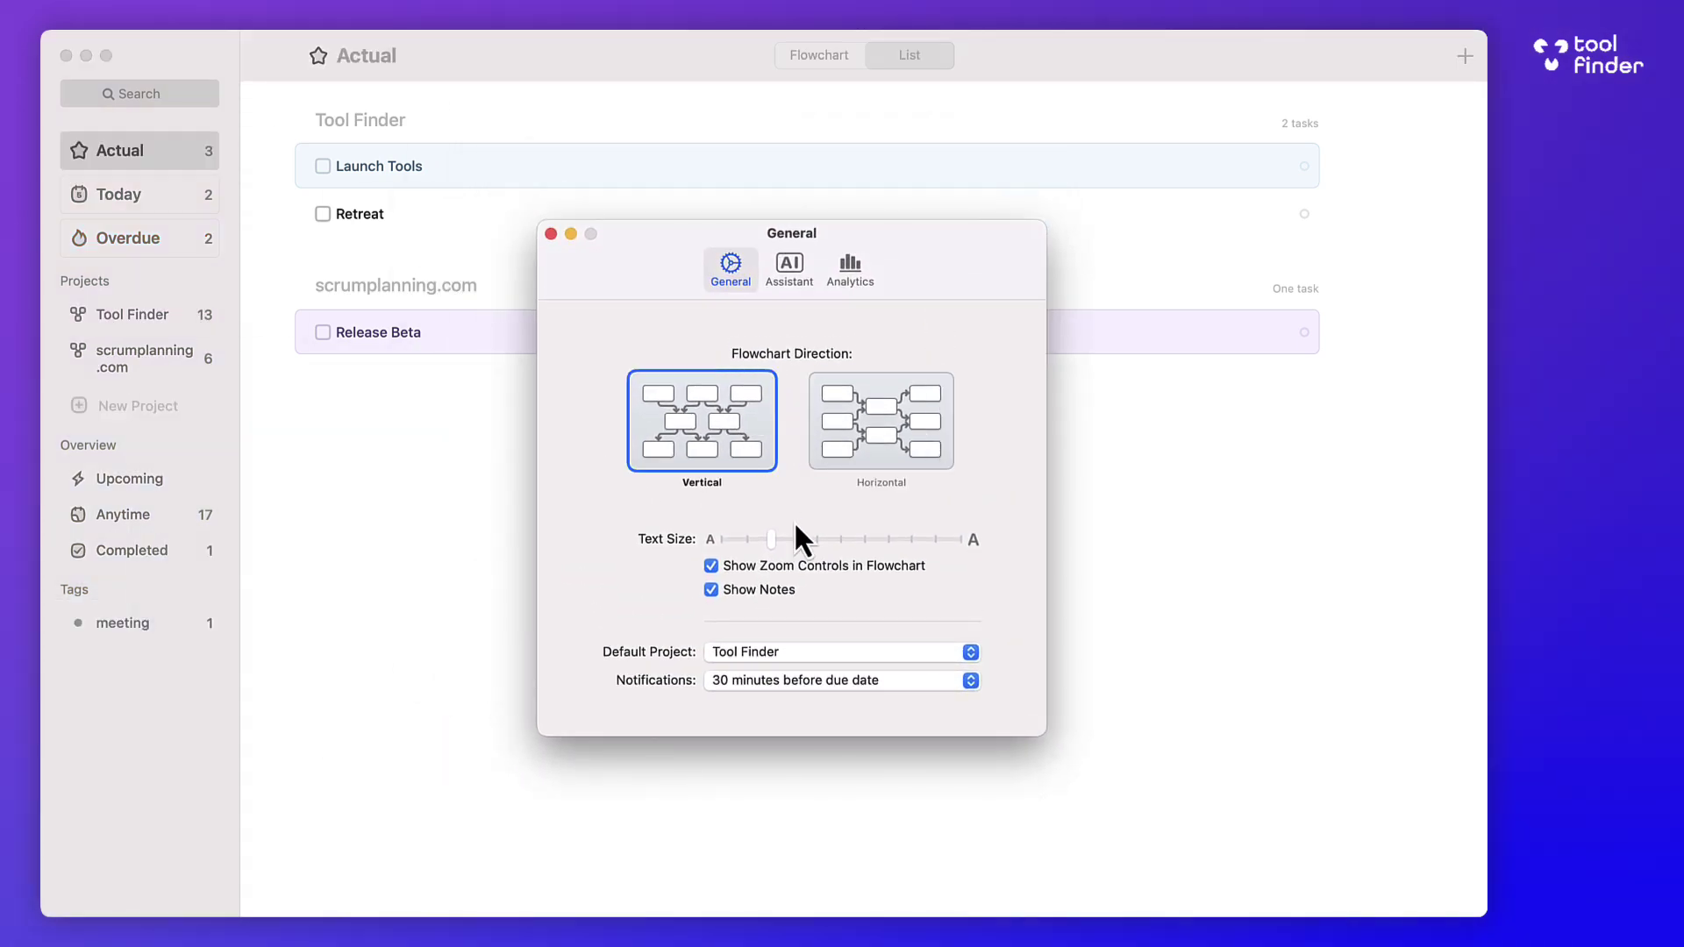
Browse the AI assistant and analytics settings, then keep Tool Finder as the General default project
left_click(792, 272)
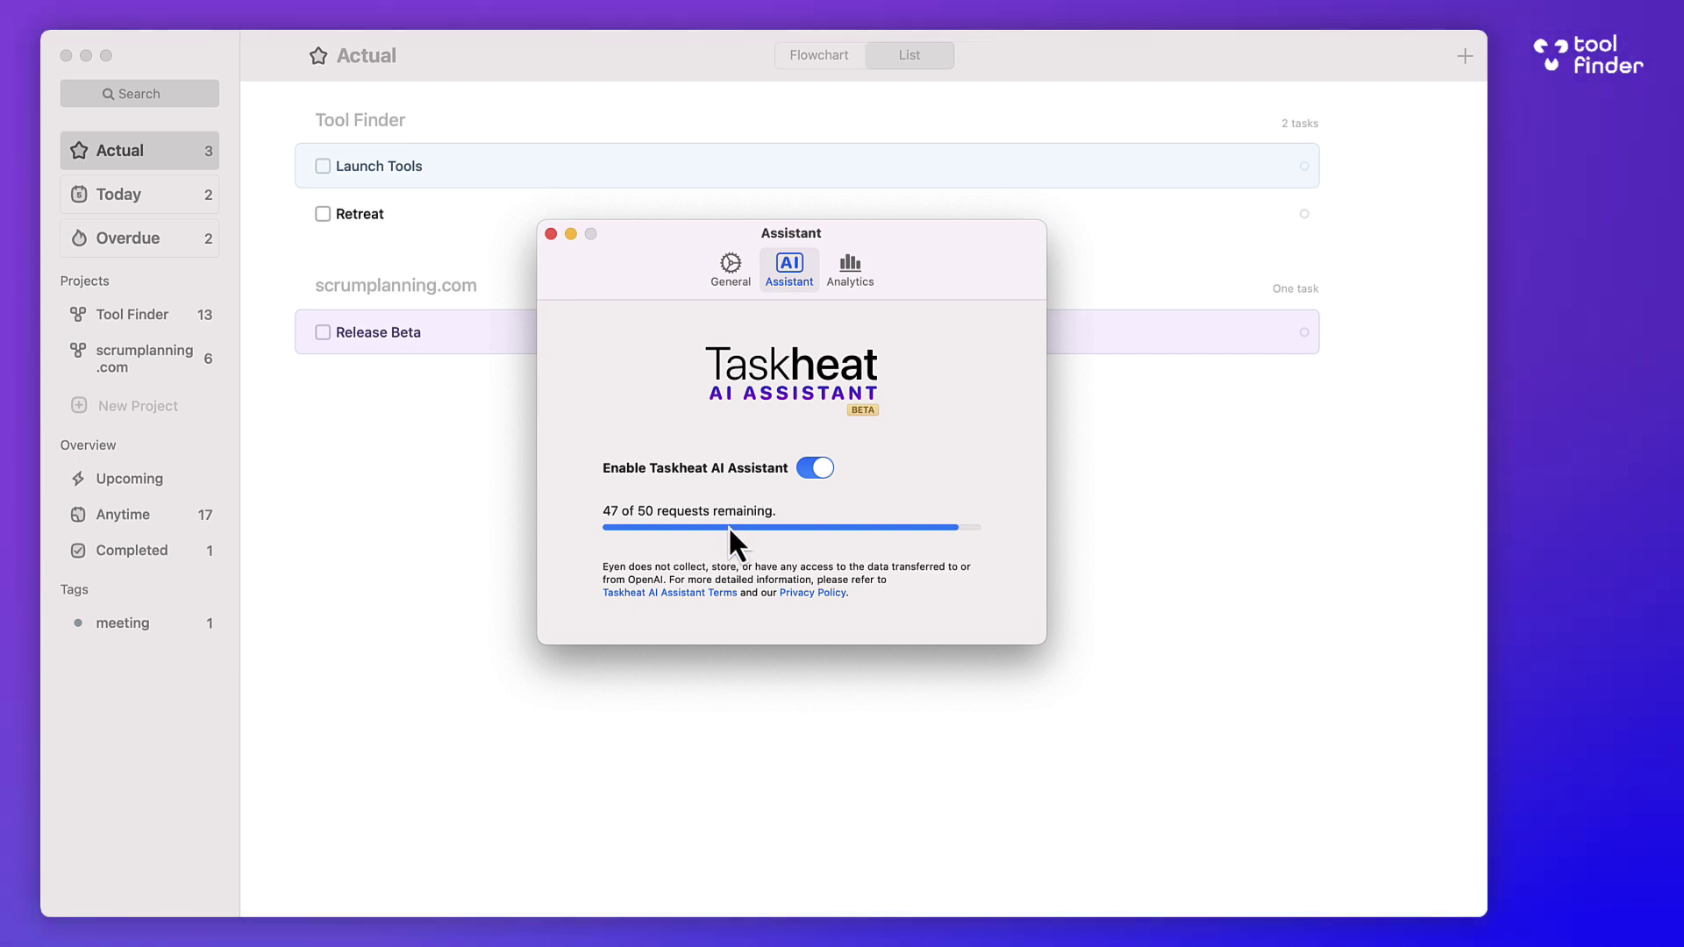
left_click(852, 272)
left_click(797, 268)
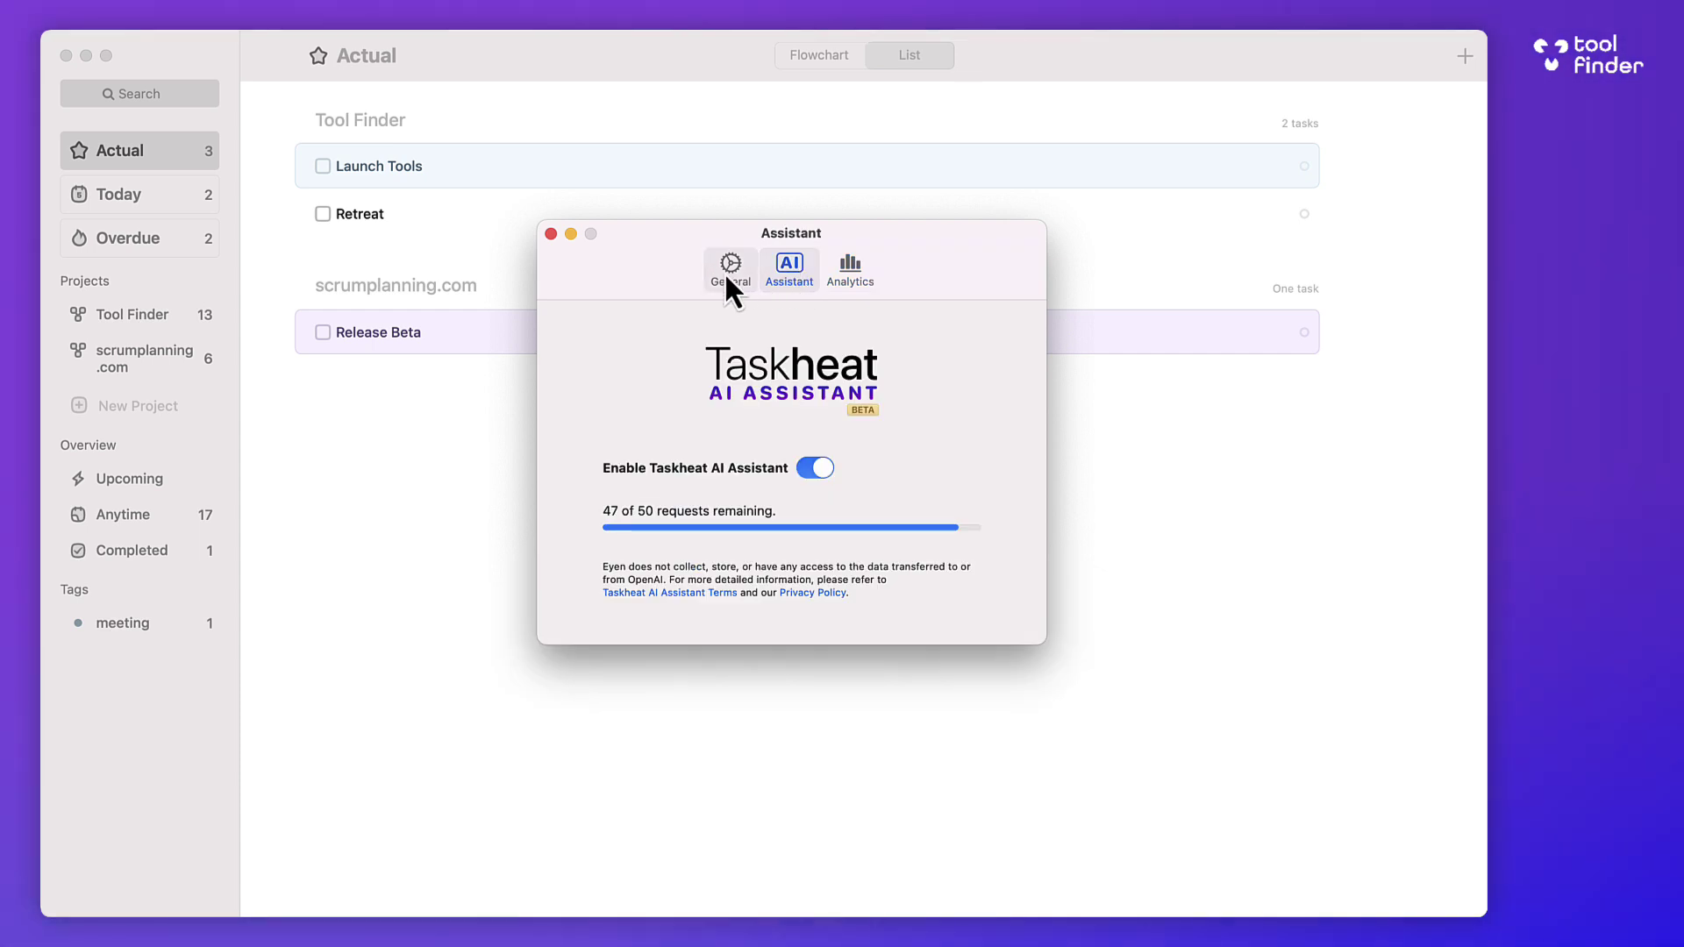
left_click(727, 272)
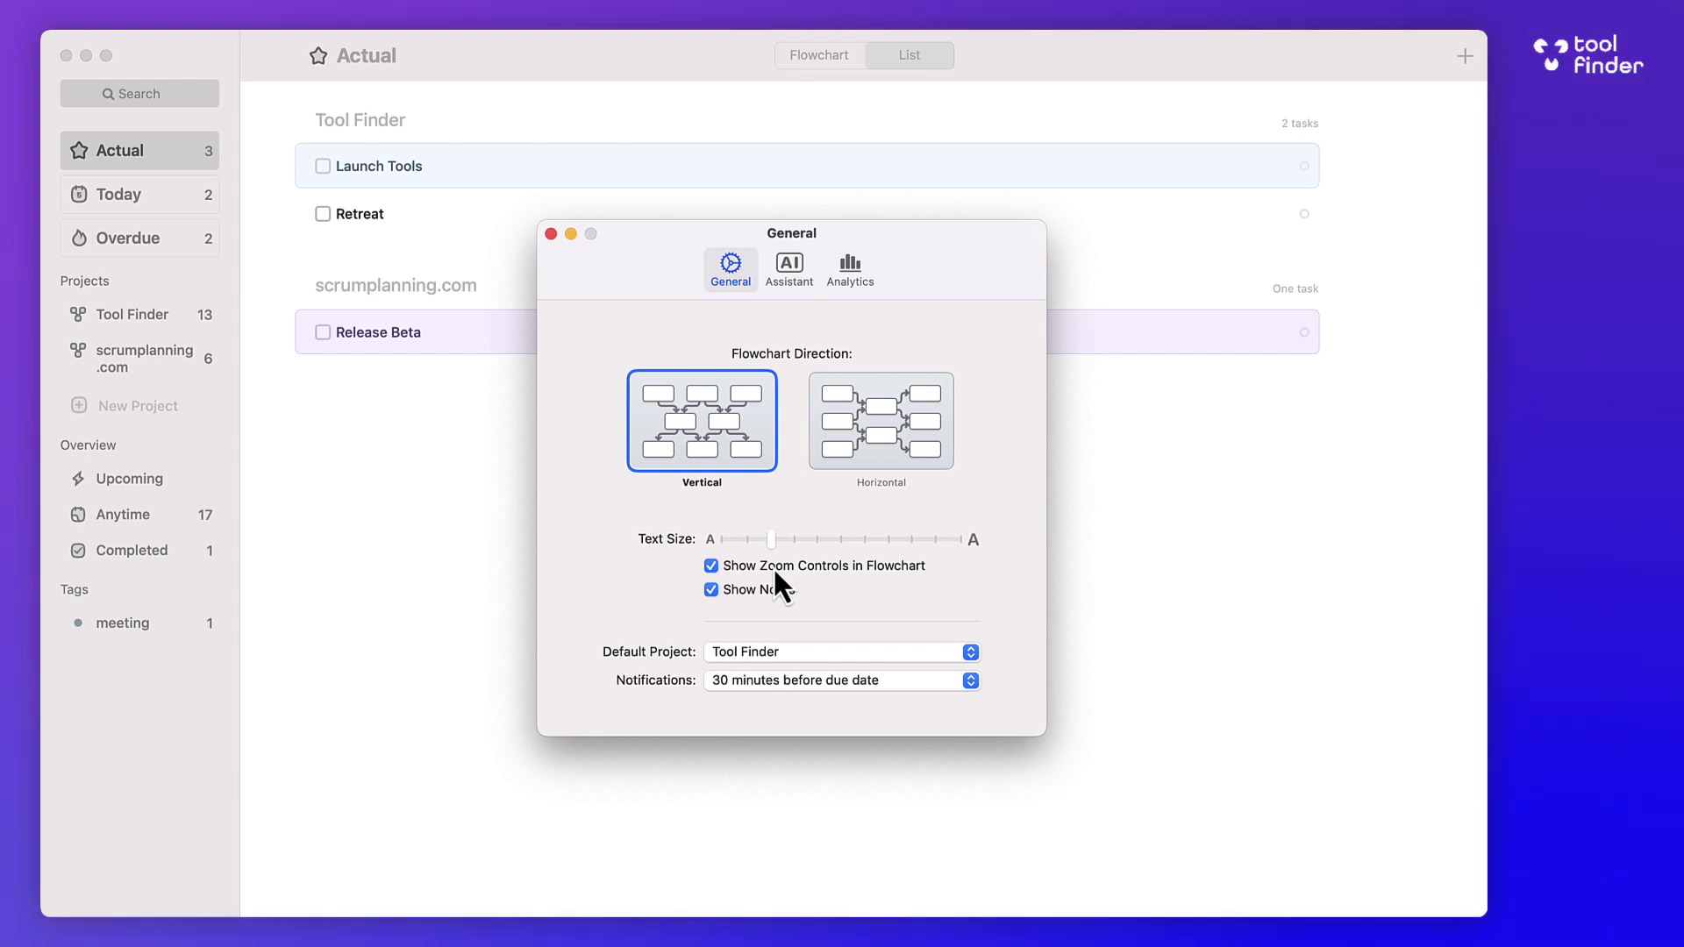
left_click(780, 649)
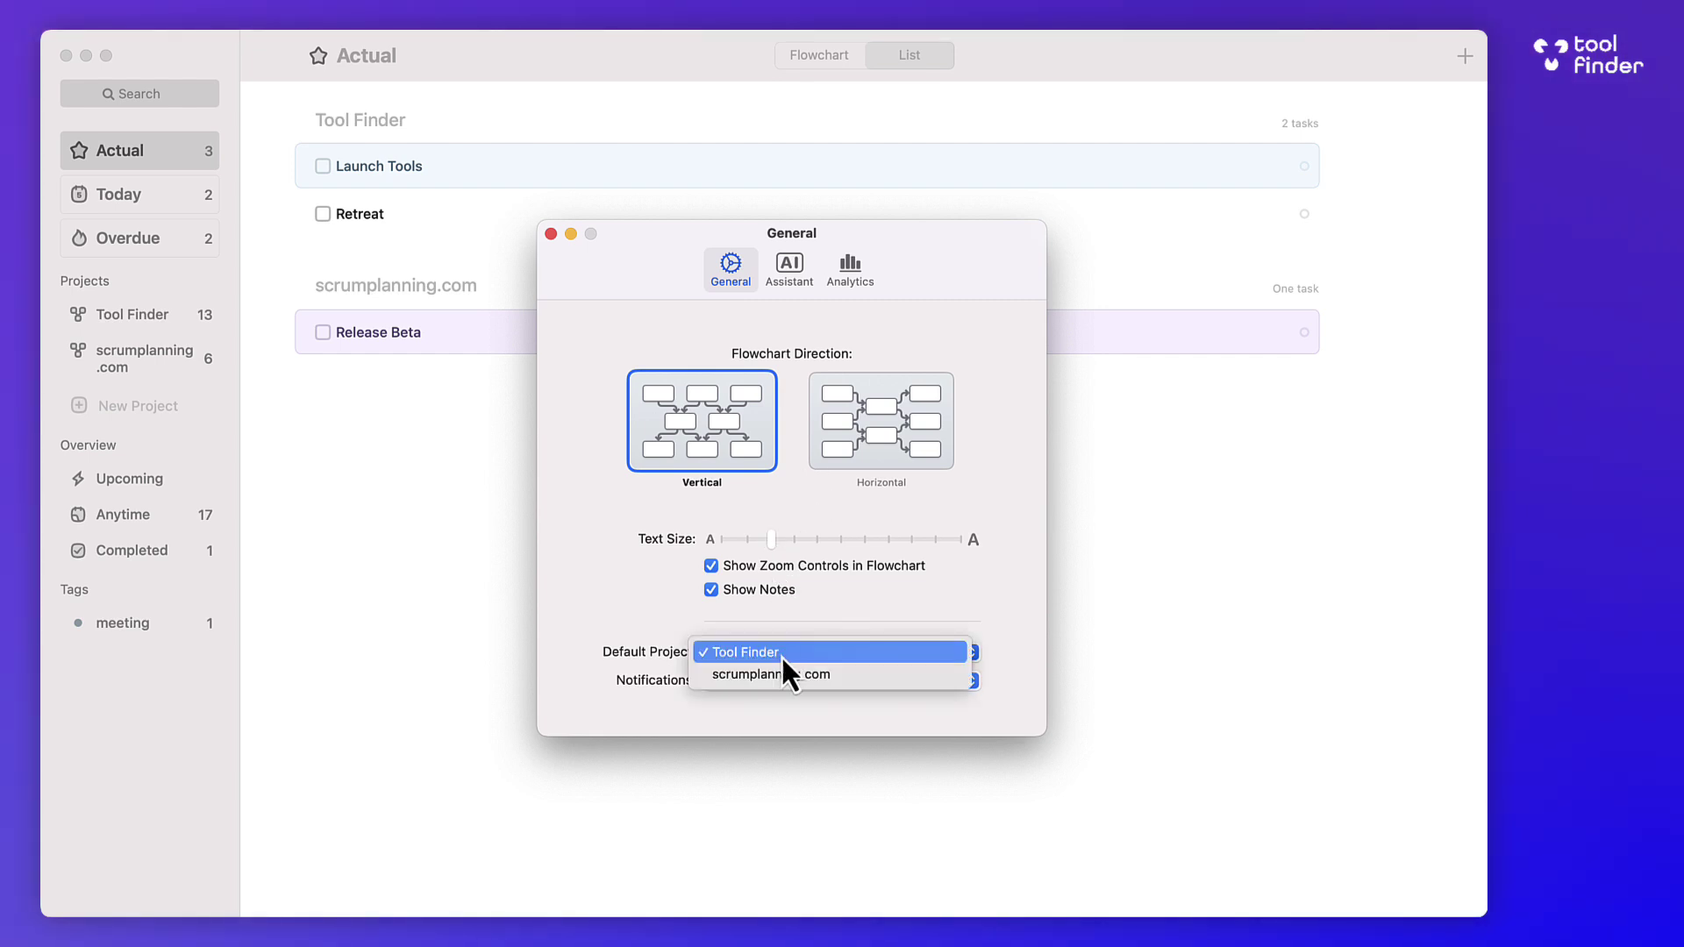
left_click(781, 653)
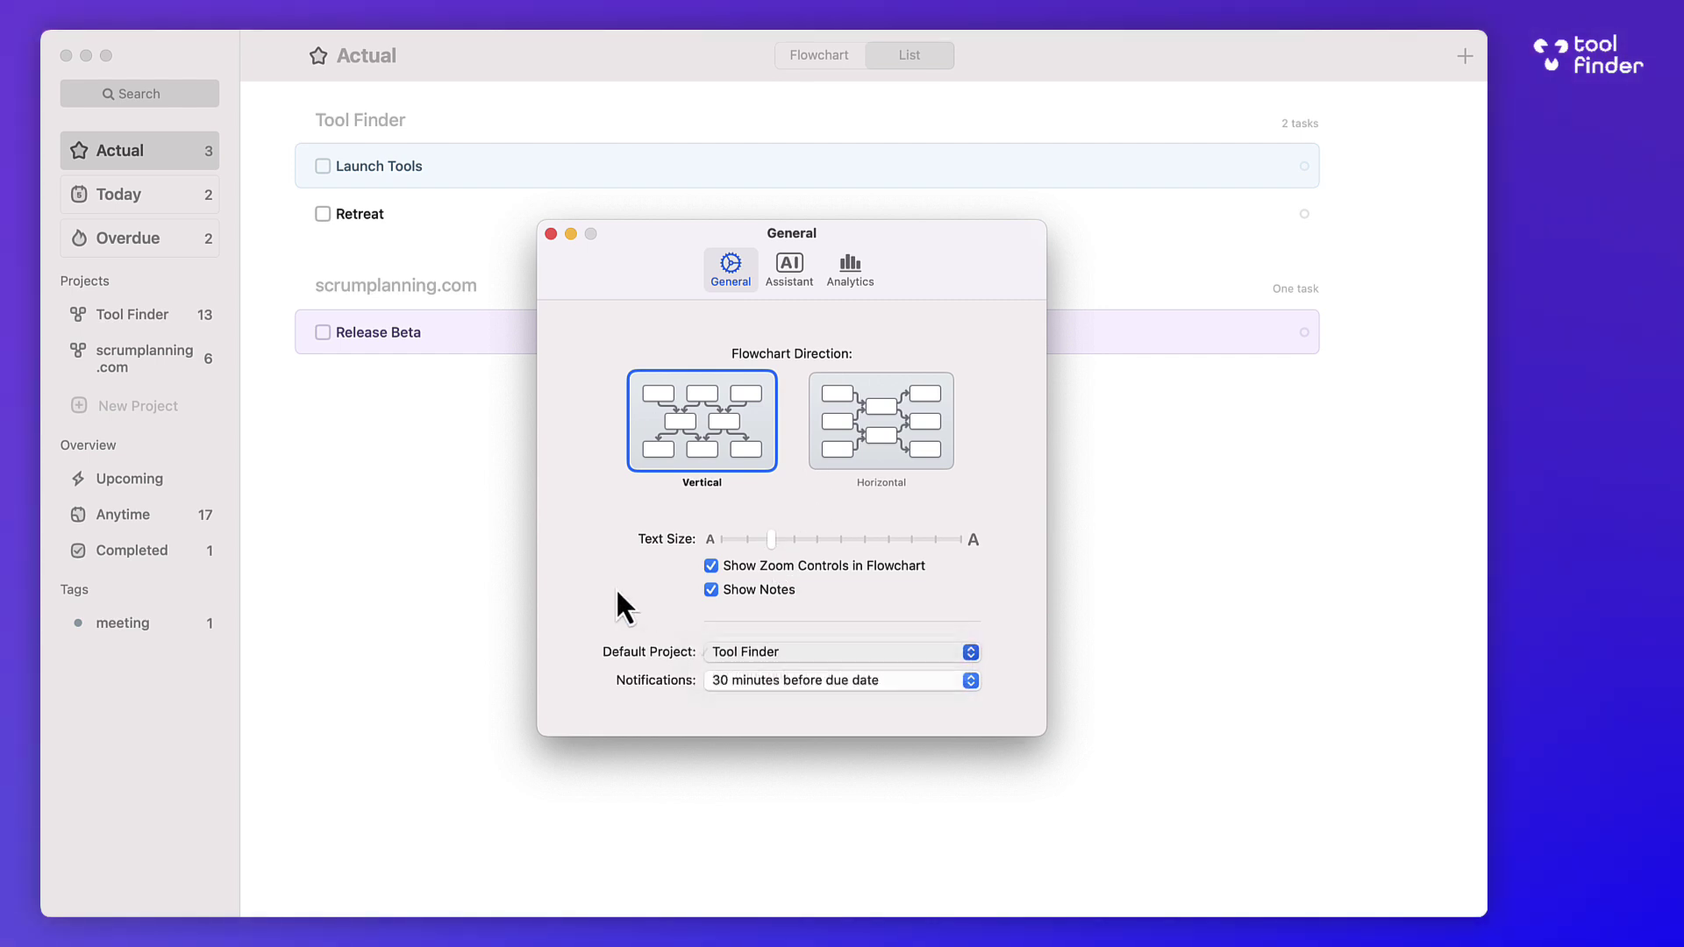
Close Preferences and select the Tool Finder project, which brings up a crash report
left_click(550, 236)
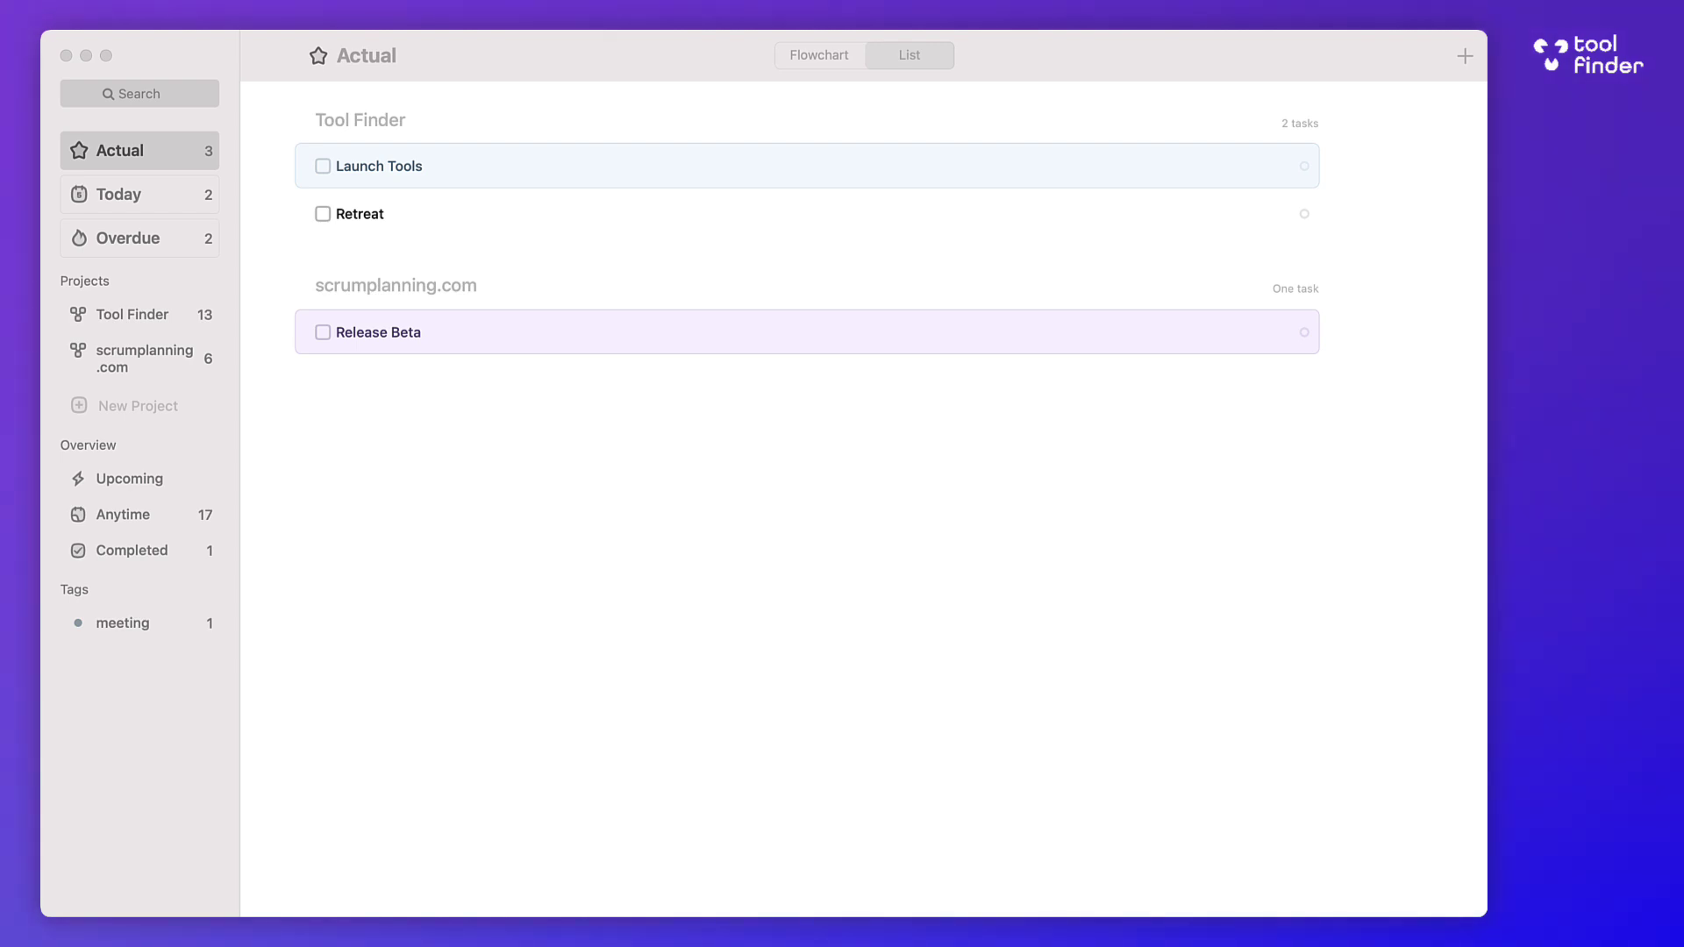
left_click(313, 576)
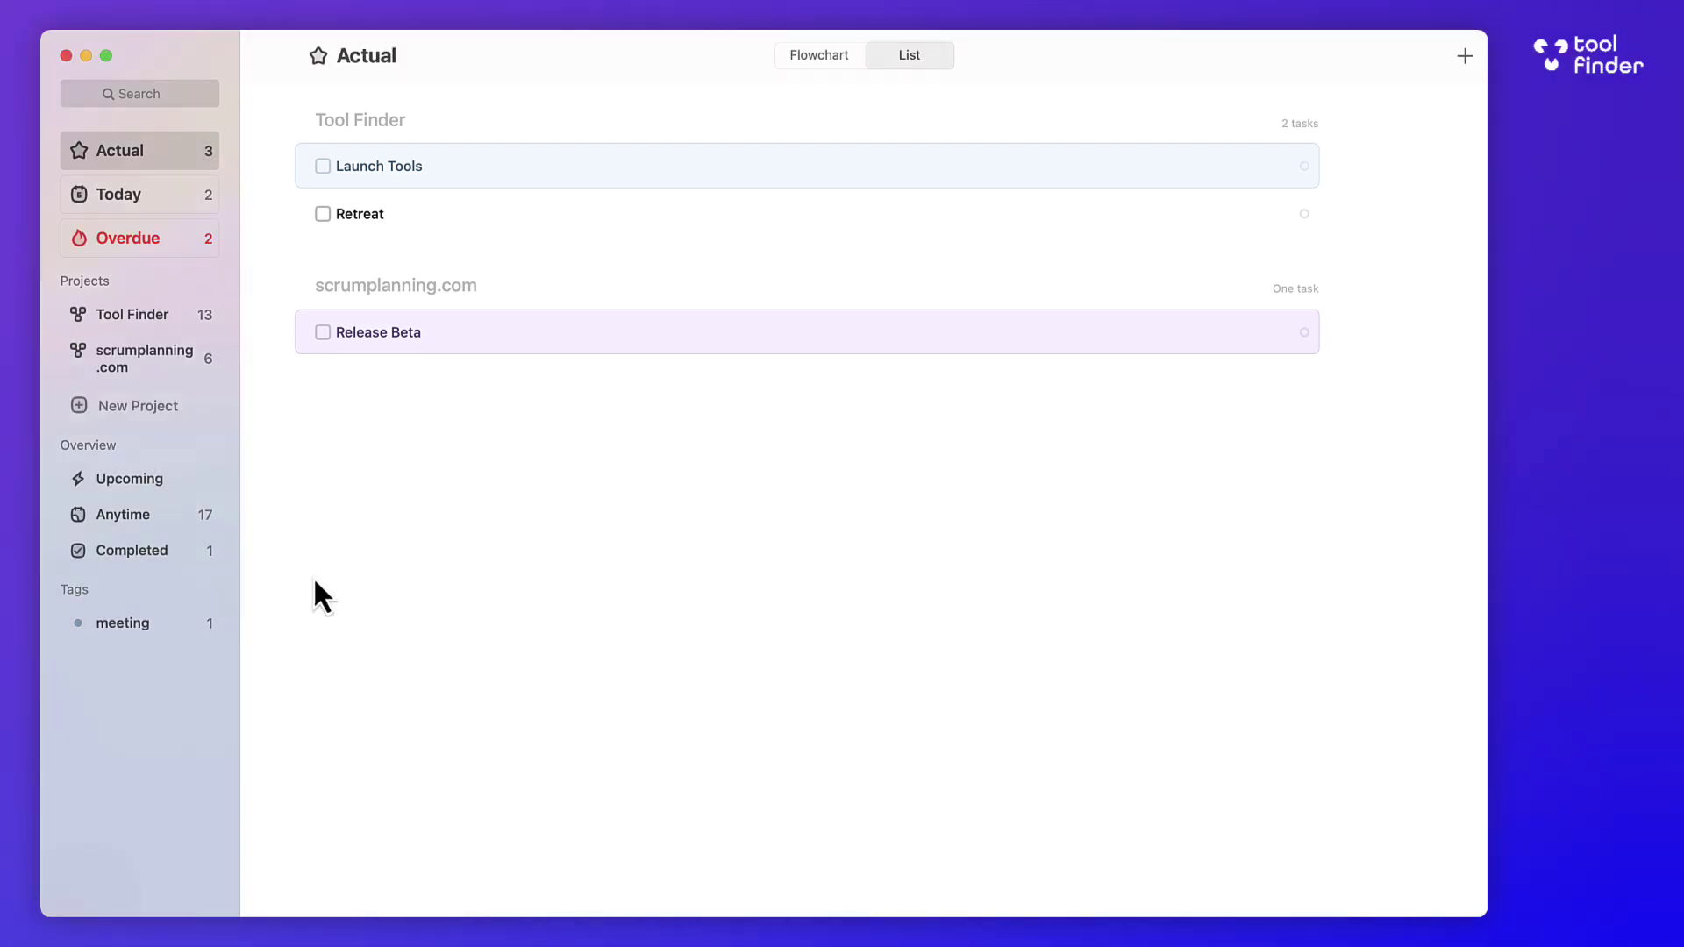
left_click(127, 316)
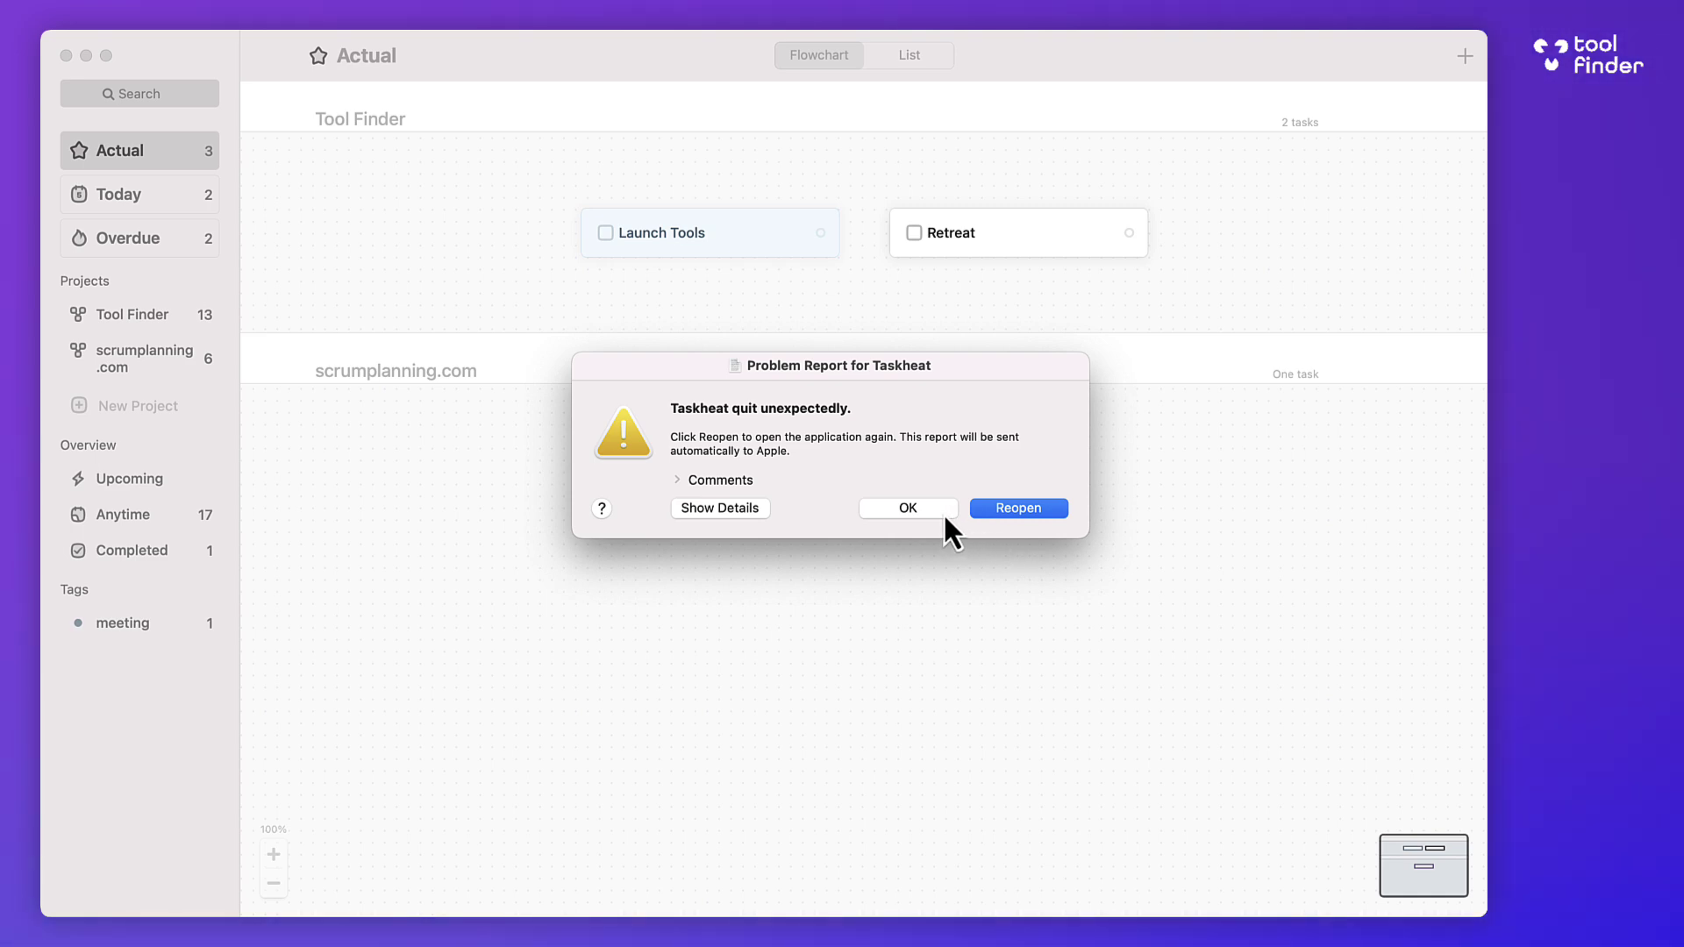
Dismiss the crash report and show the Tool Finder project flowchart
left_click(940, 512)
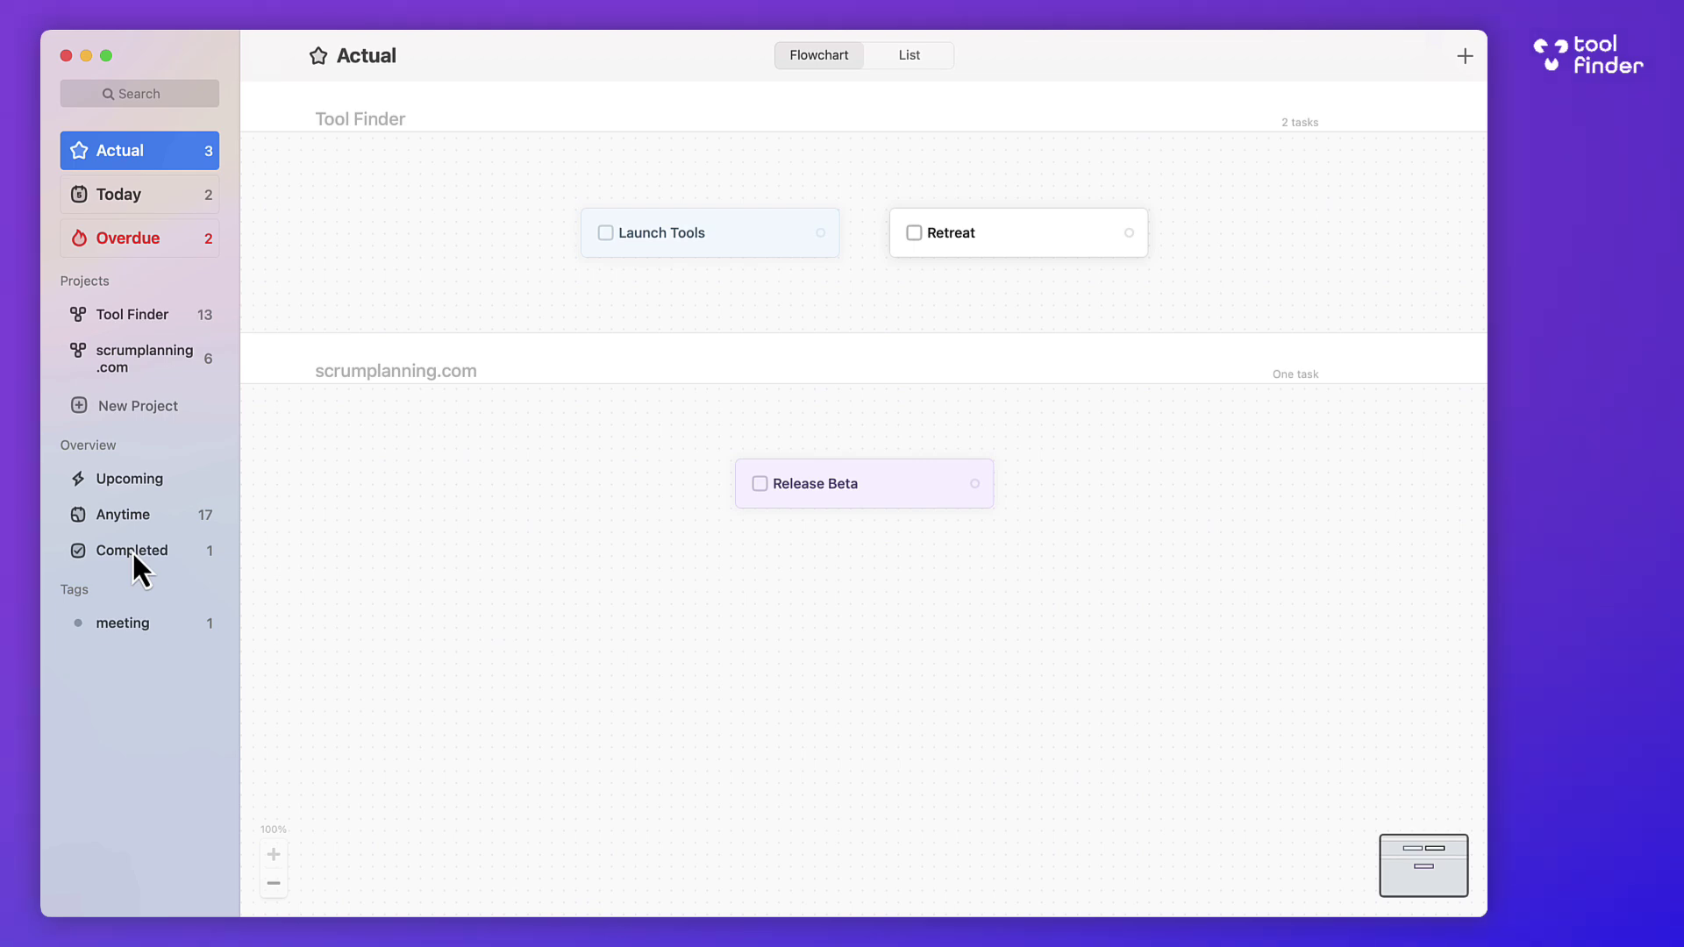
left_click(136, 316)
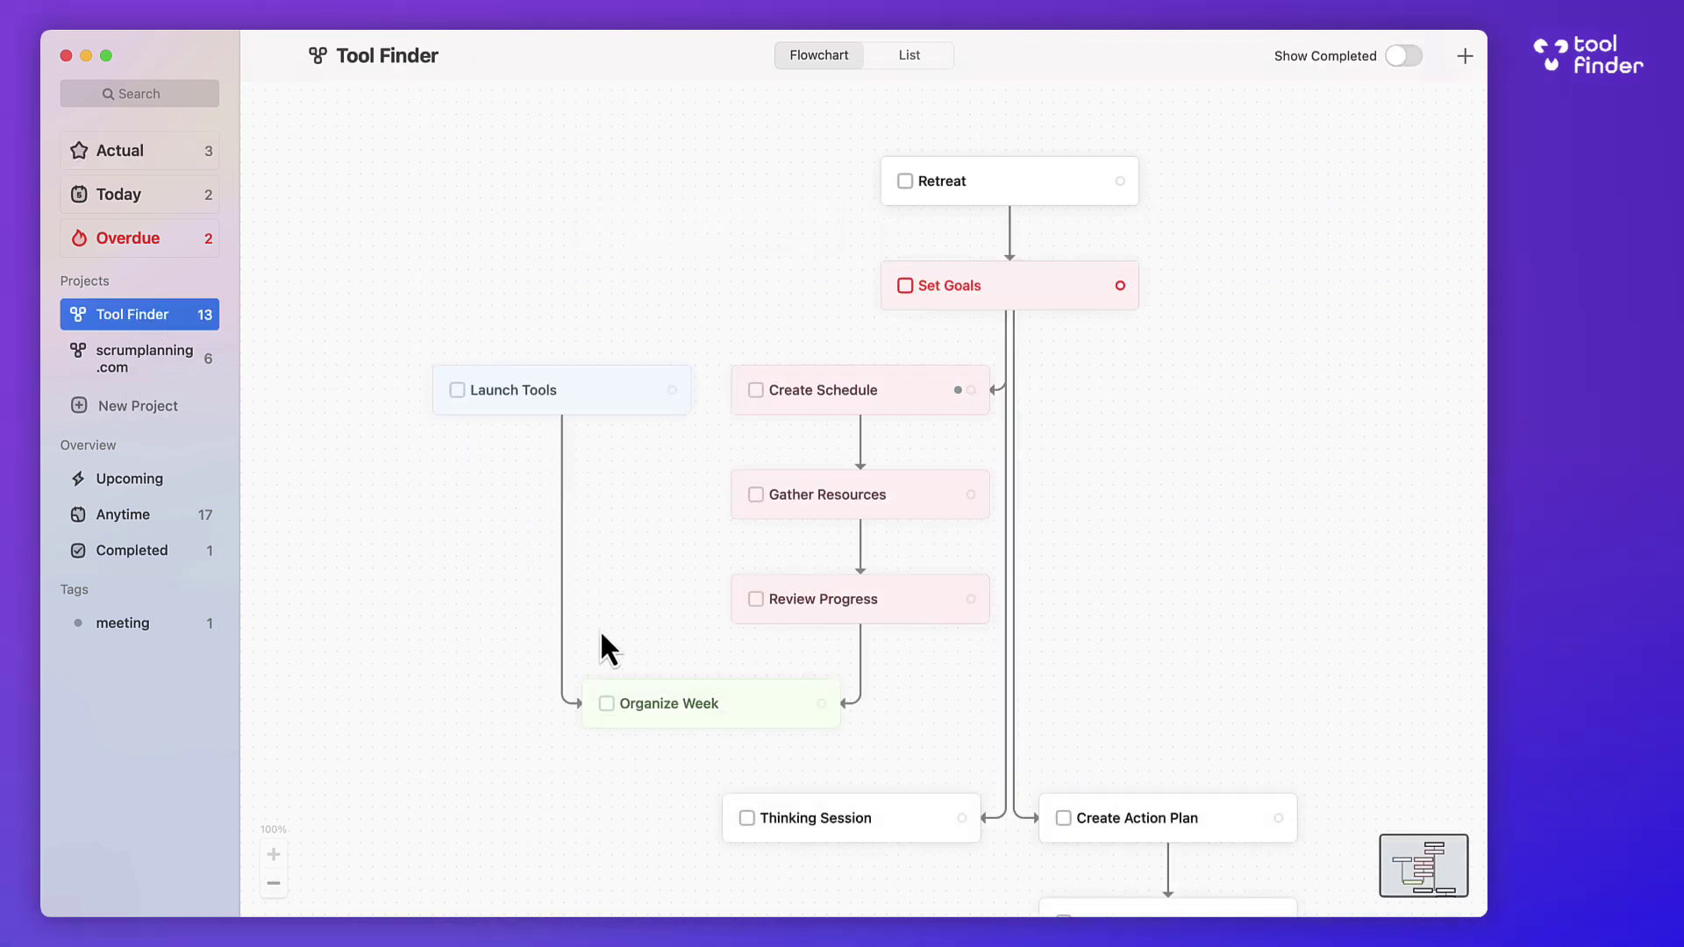
scroll(600, 629, "down", 5)
Check the scrumplanning.com, Actual, Today and Overdue views, then return to Tool Finder
left_click(155, 360)
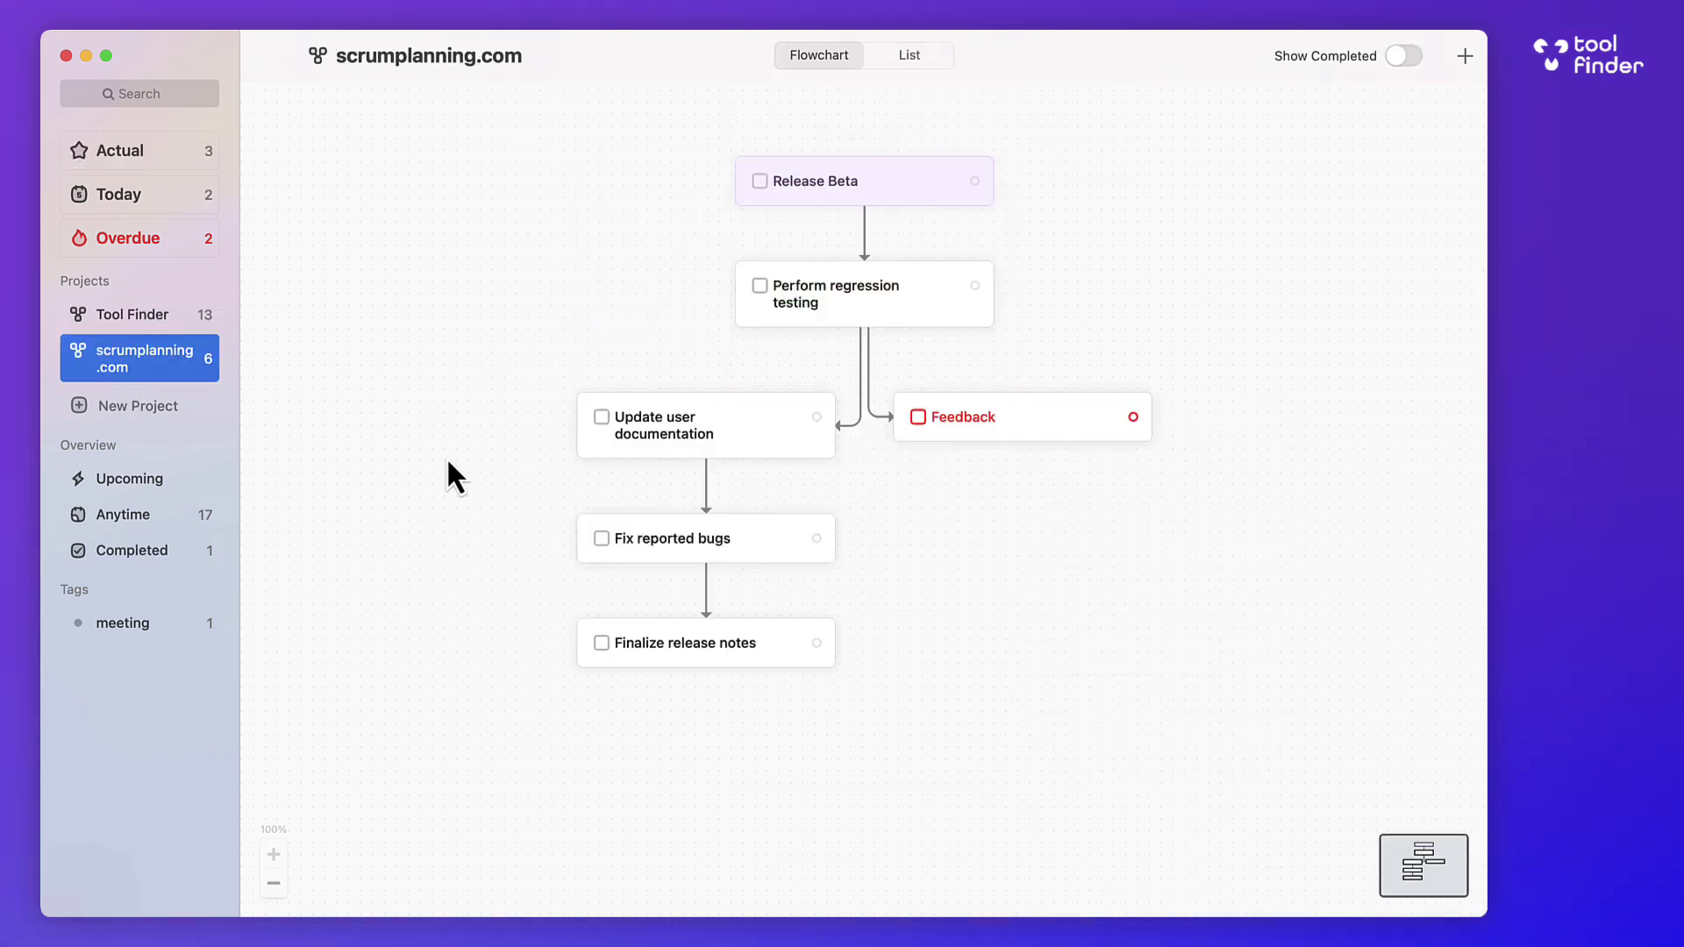
left_click(138, 165)
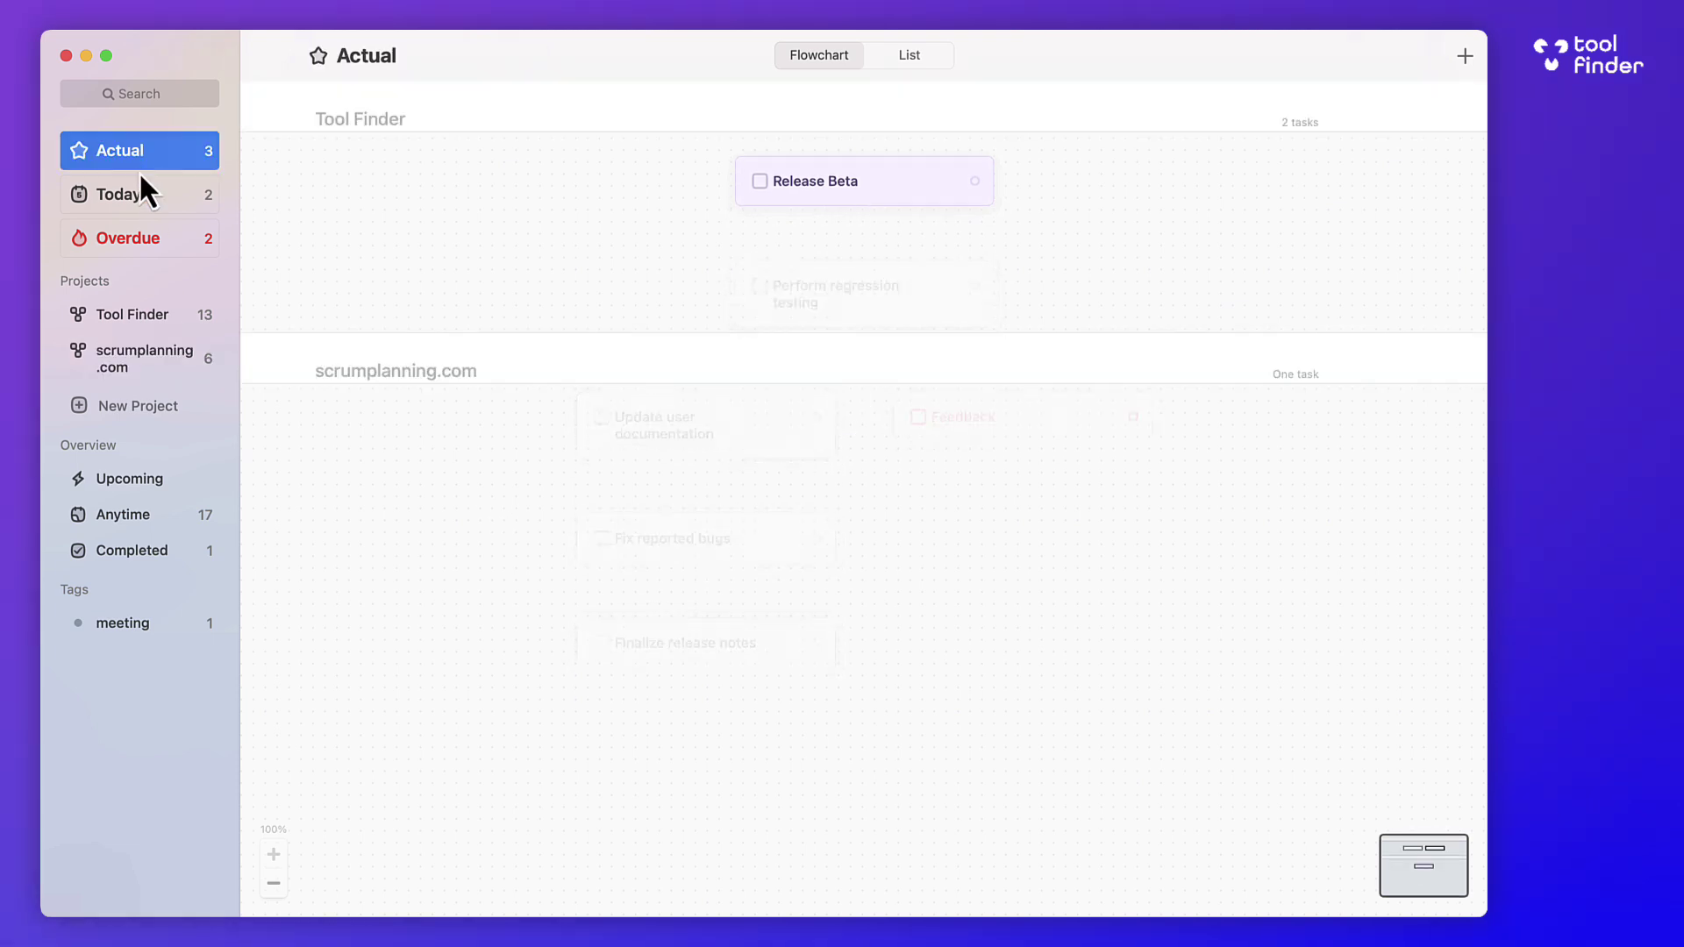
left_click(149, 200)
left_click(128, 233)
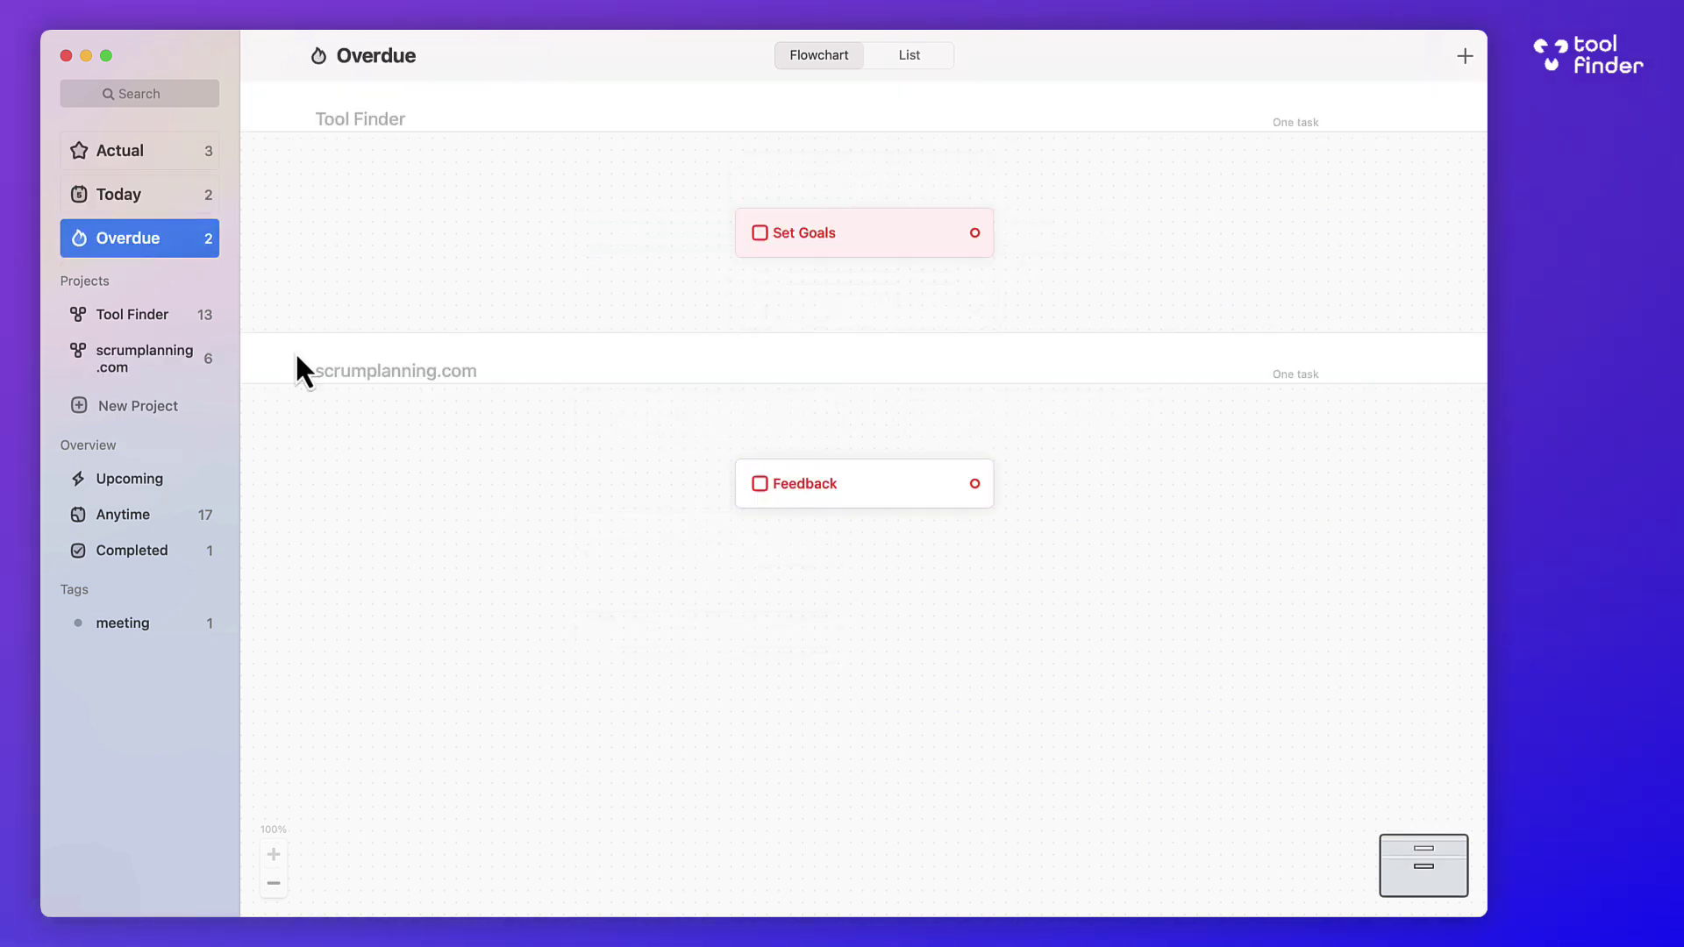
left_click(142, 318)
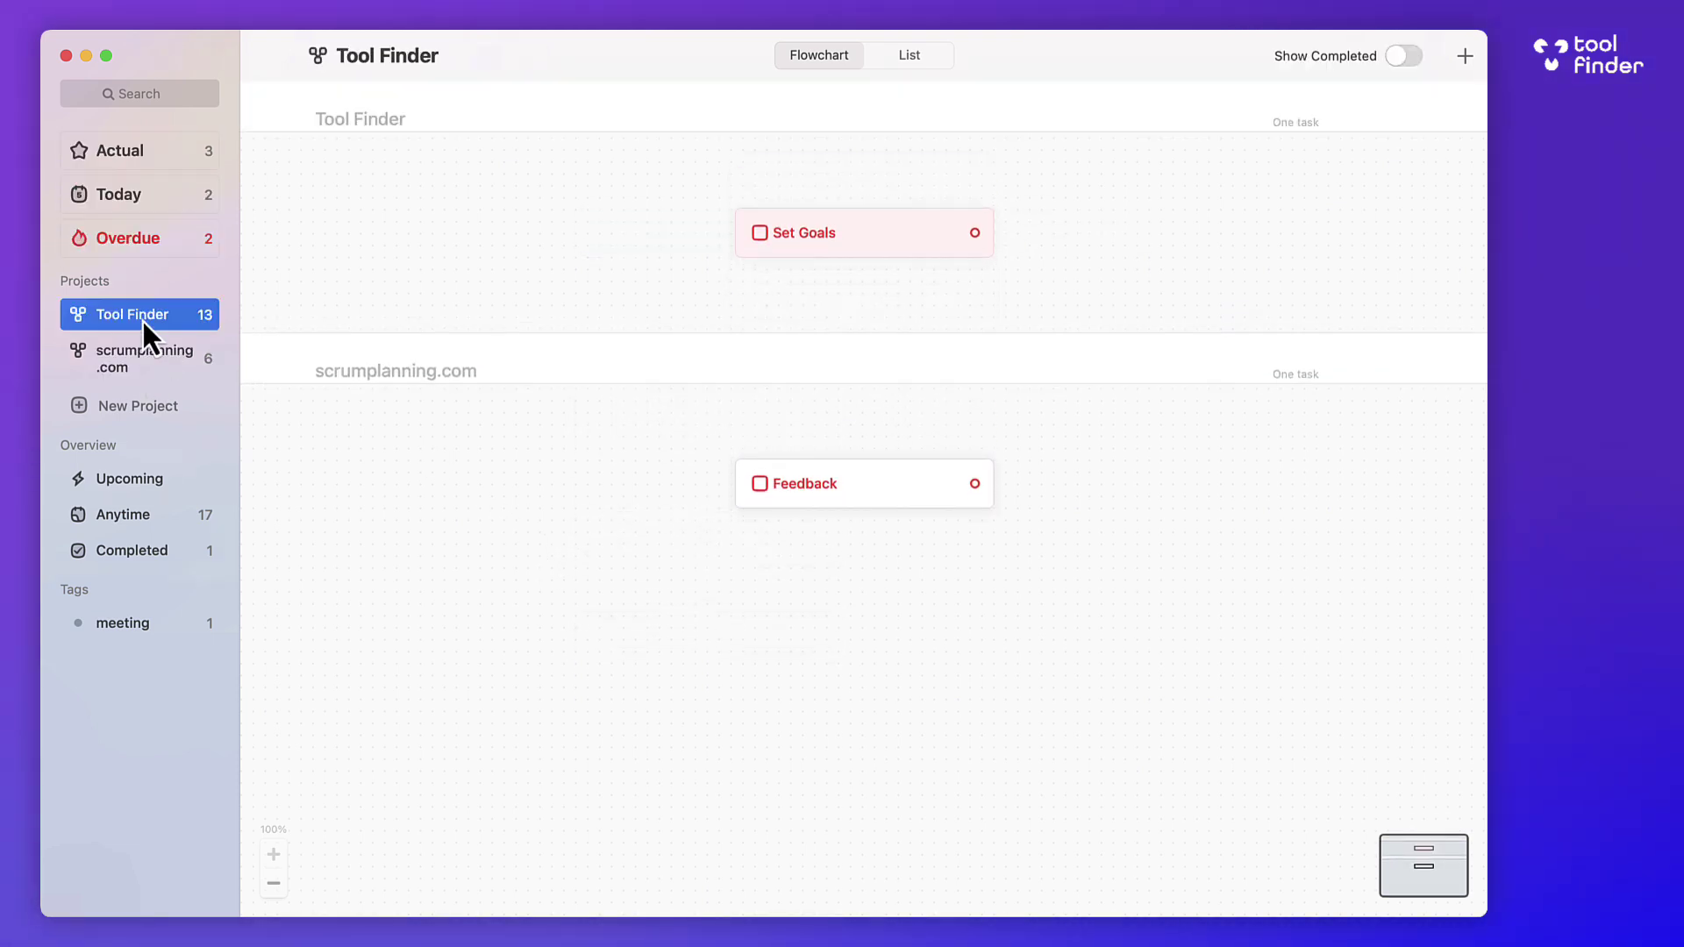
scroll(469, 490, "down", 10)
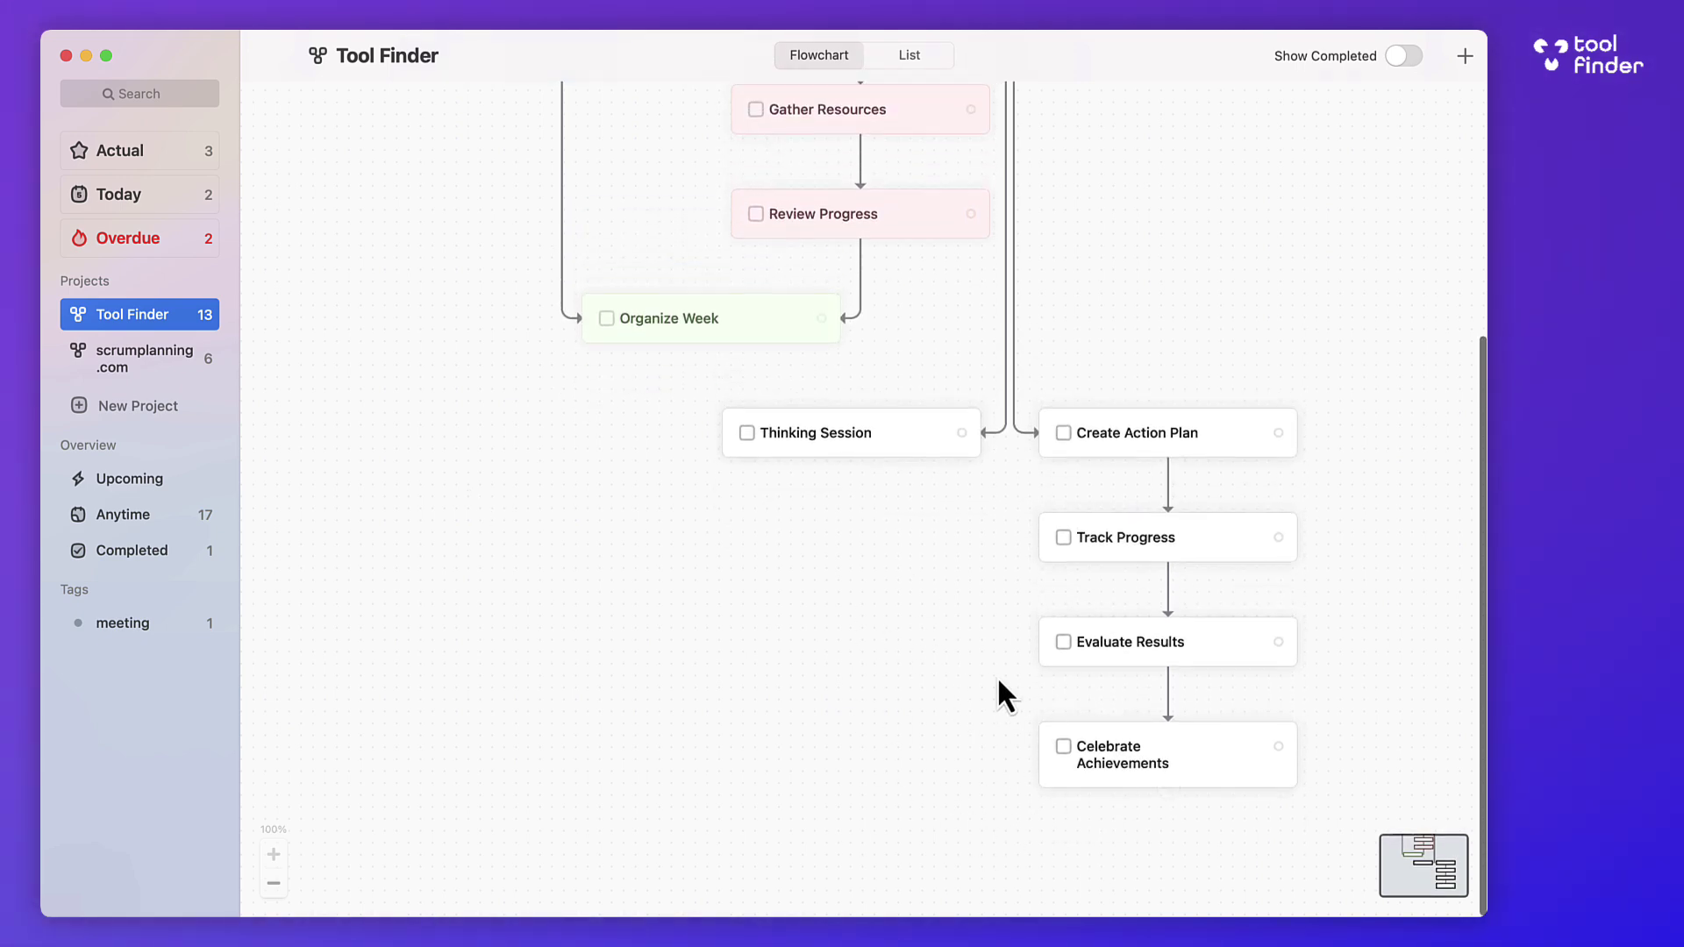
mouse_move(1083, 423)
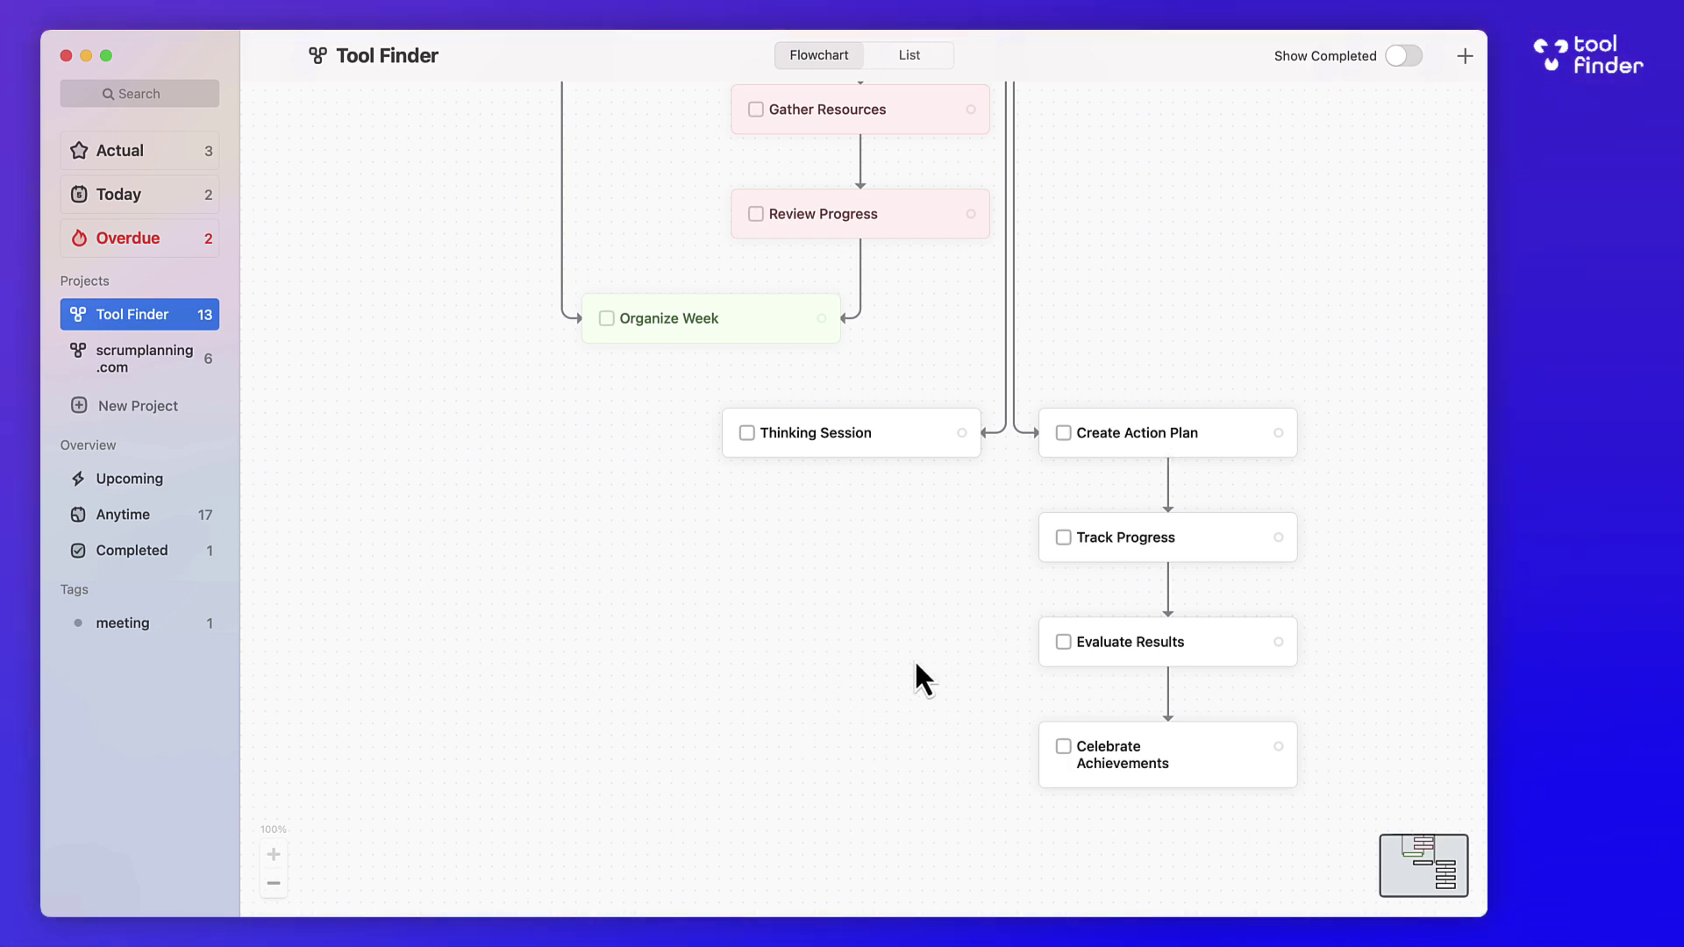
scroll(793, 586, "up", 5)
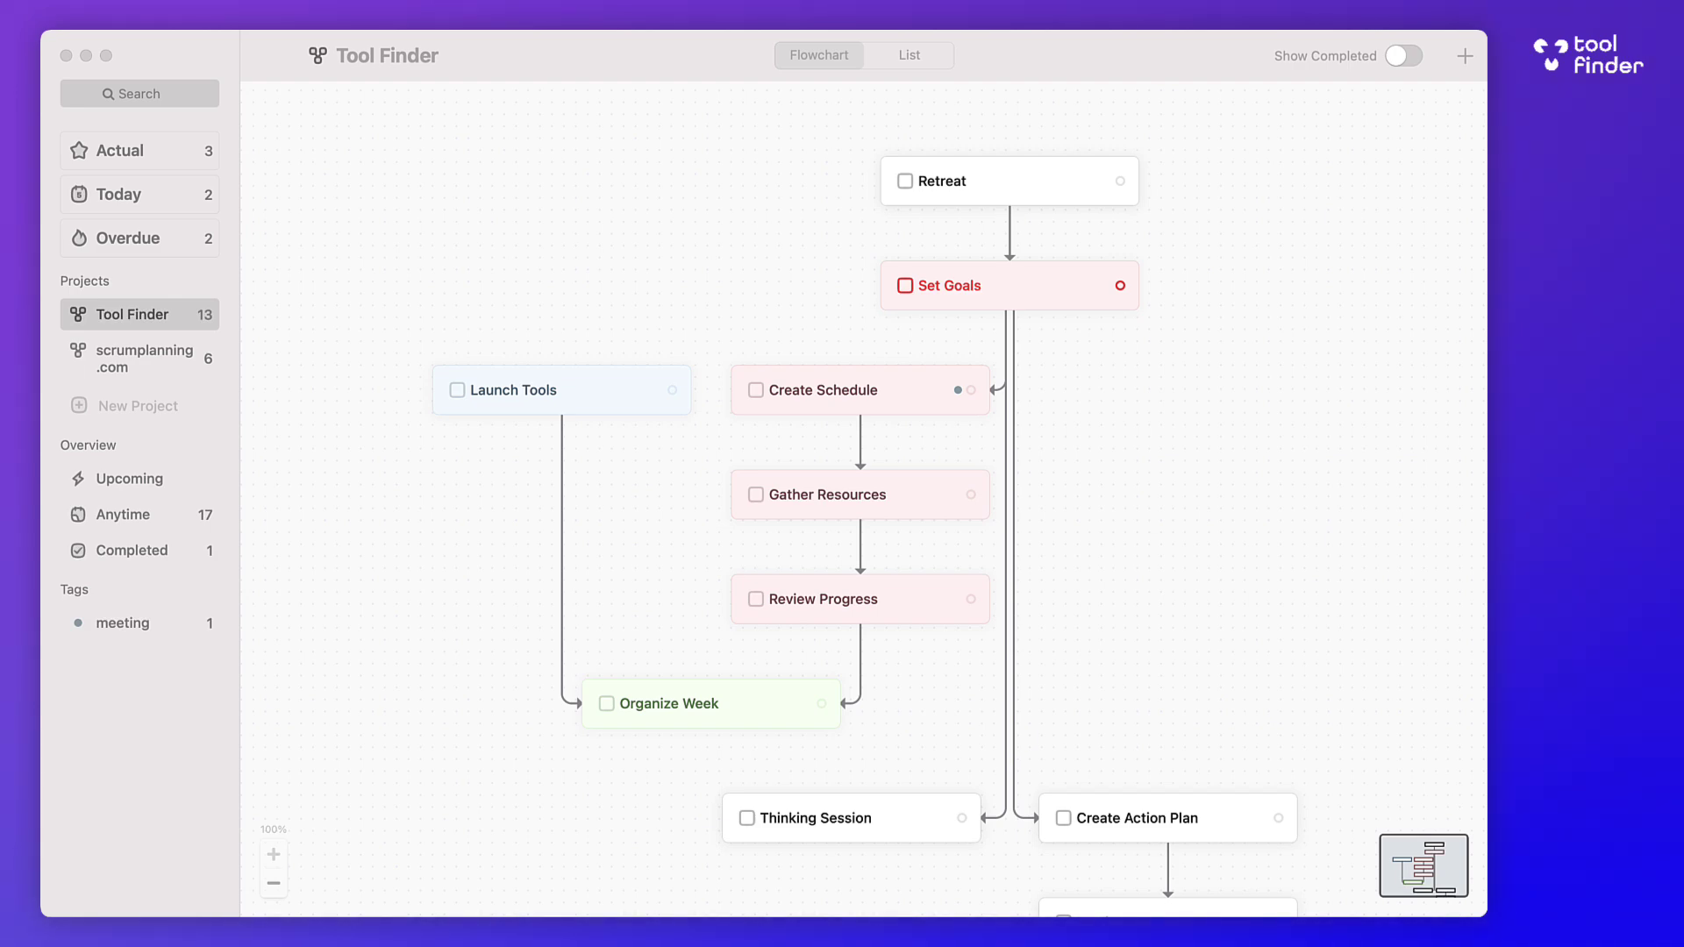
scroll(914, 553, "down", 4)
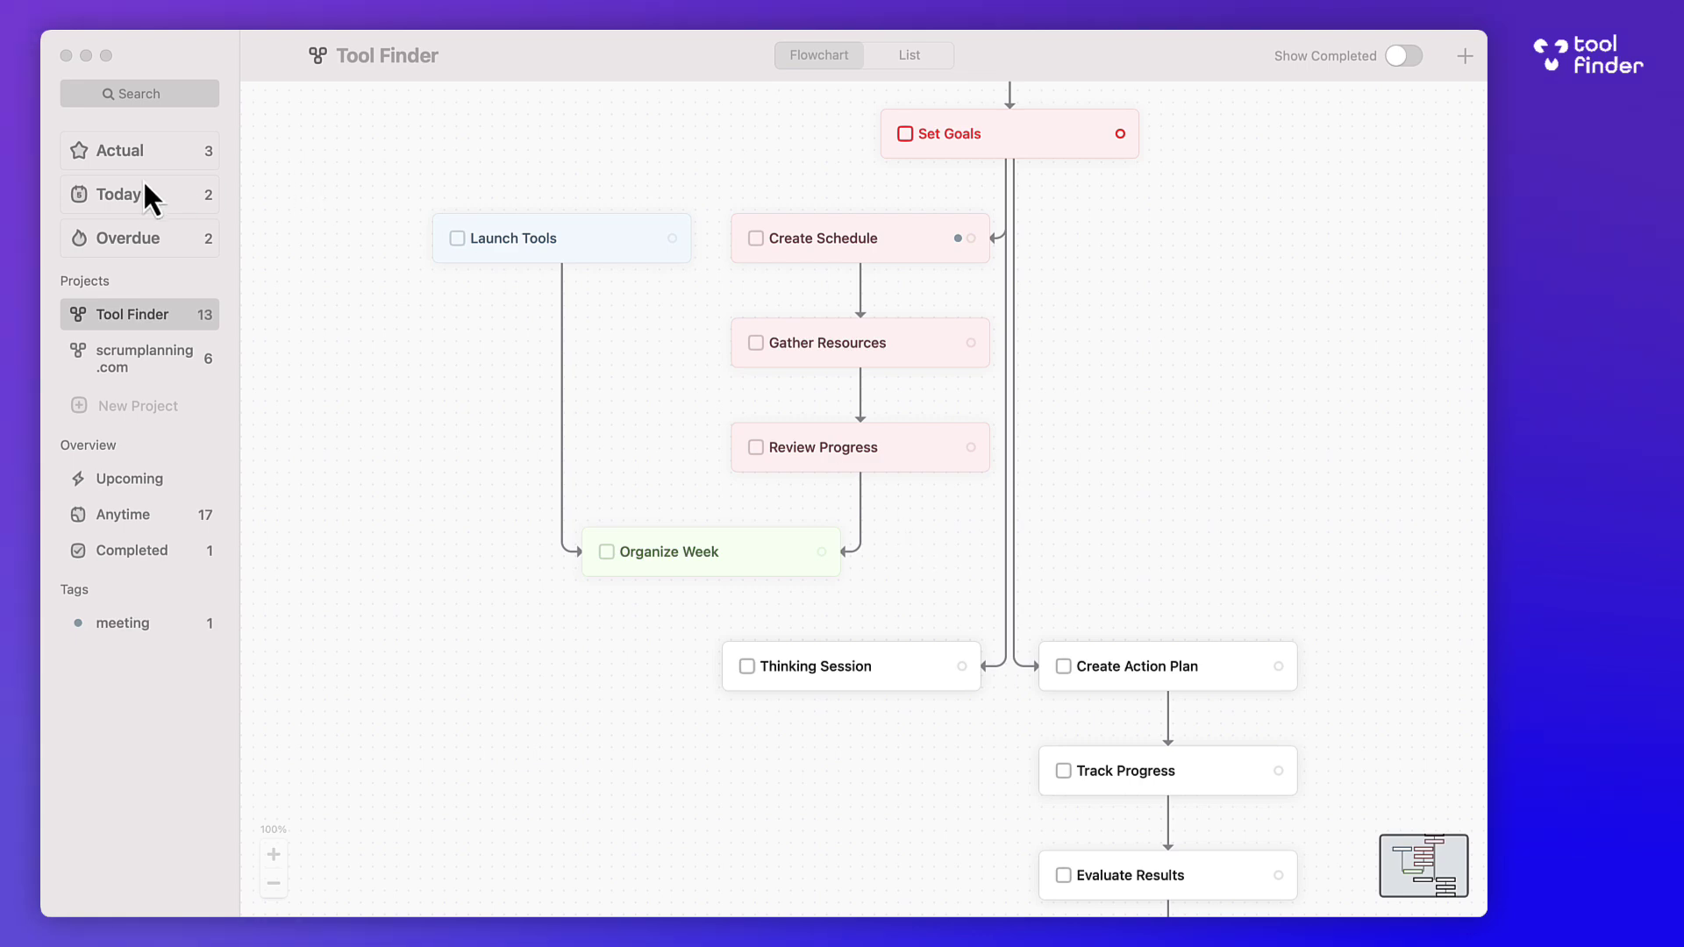
left_click(156, 158)
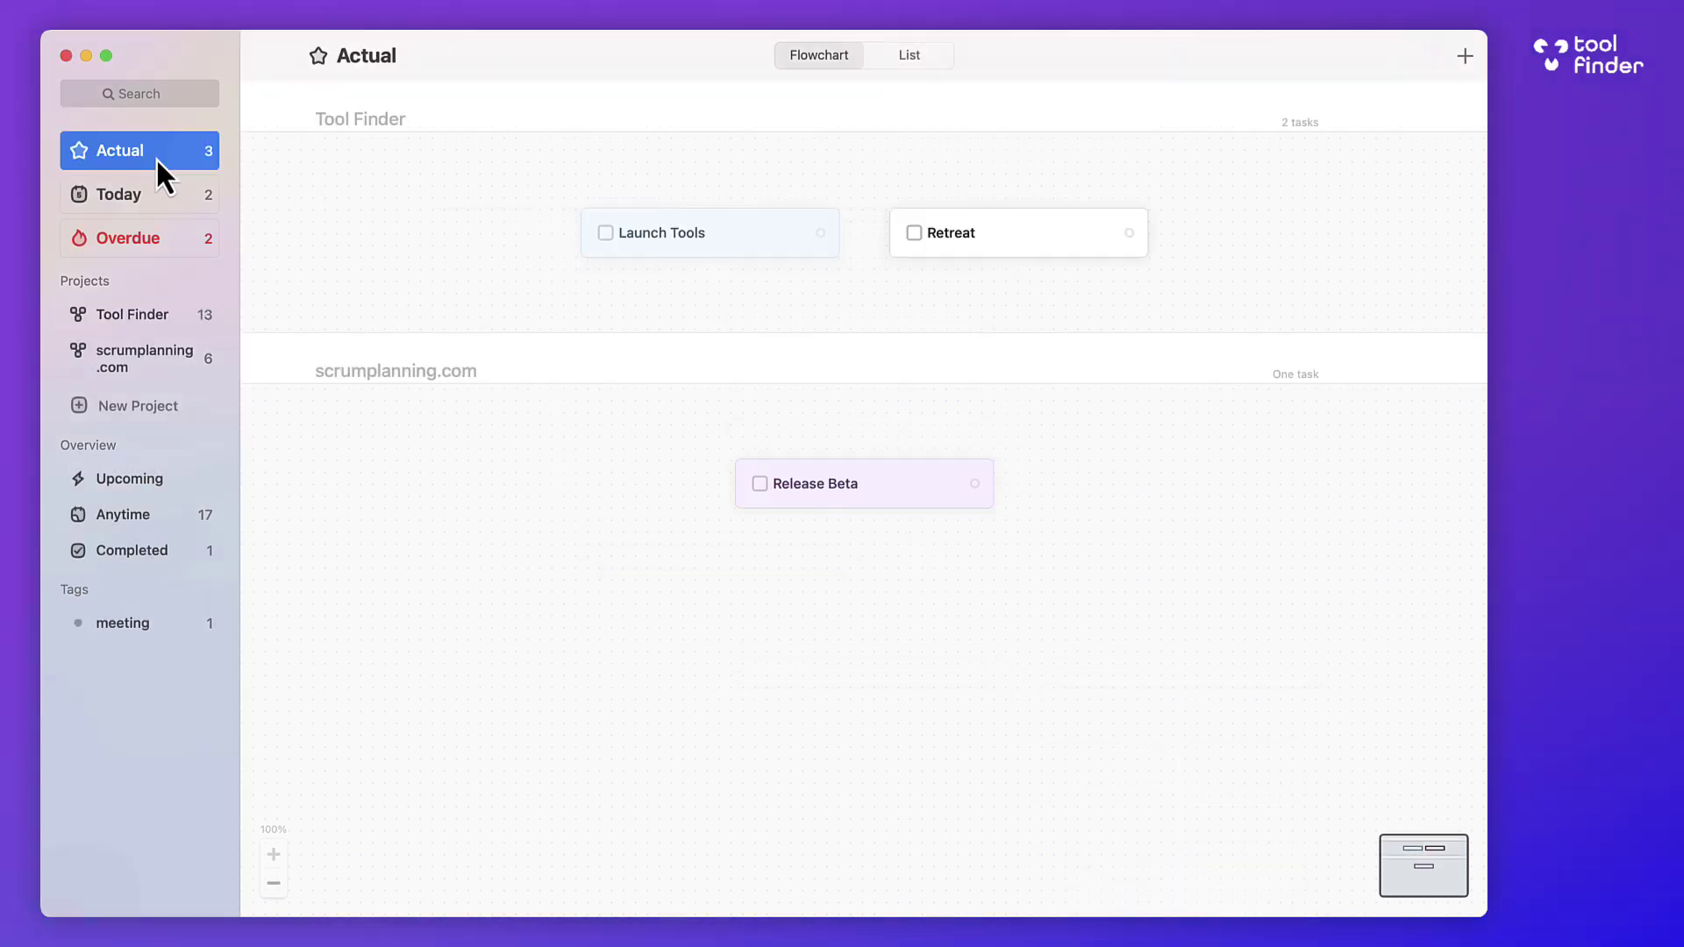
left_click(195, 210)
left_click(197, 235)
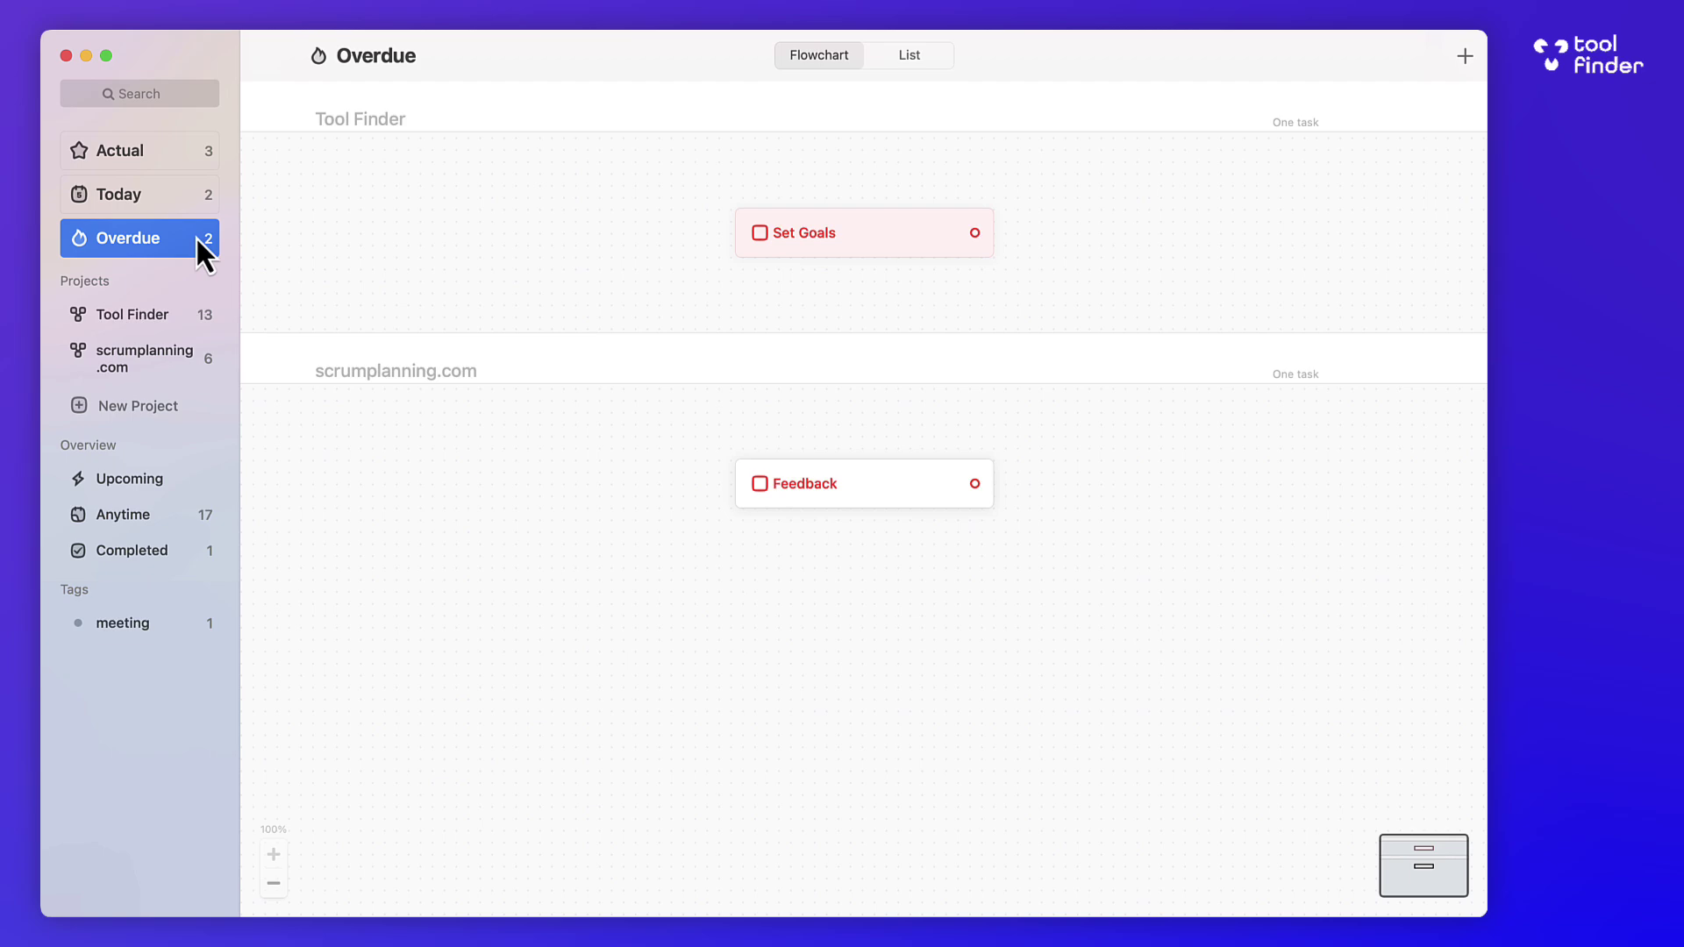
left_click(180, 316)
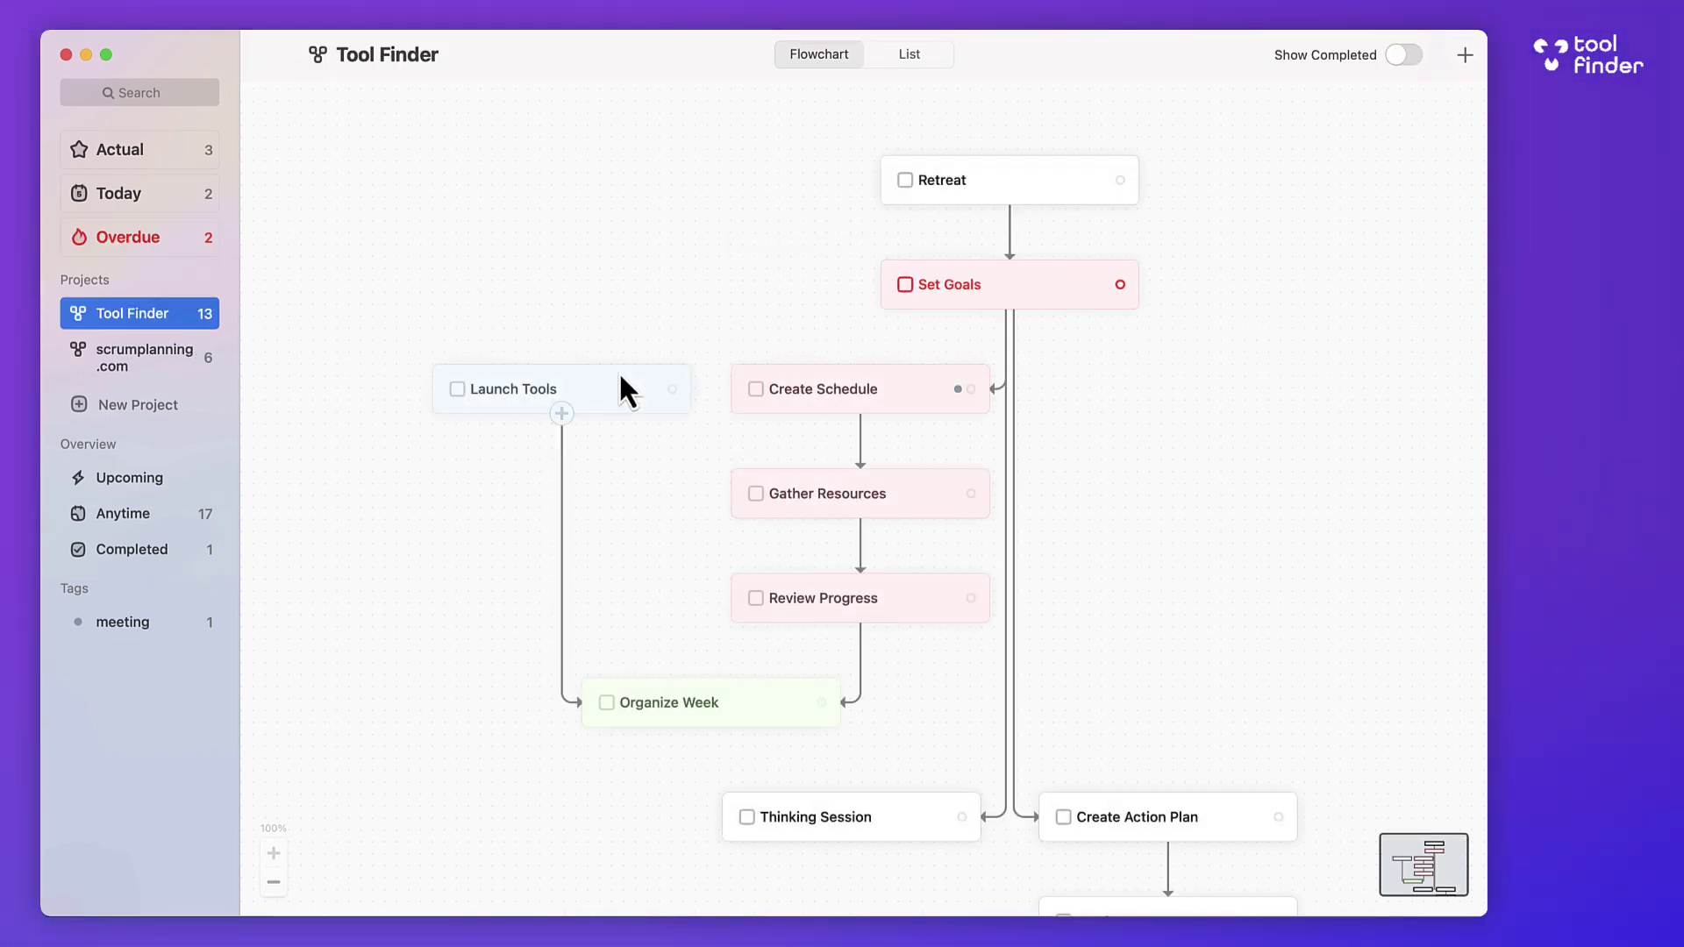
scroll(621, 379, "down", 5)
scroll(621, 379, "up", 5)
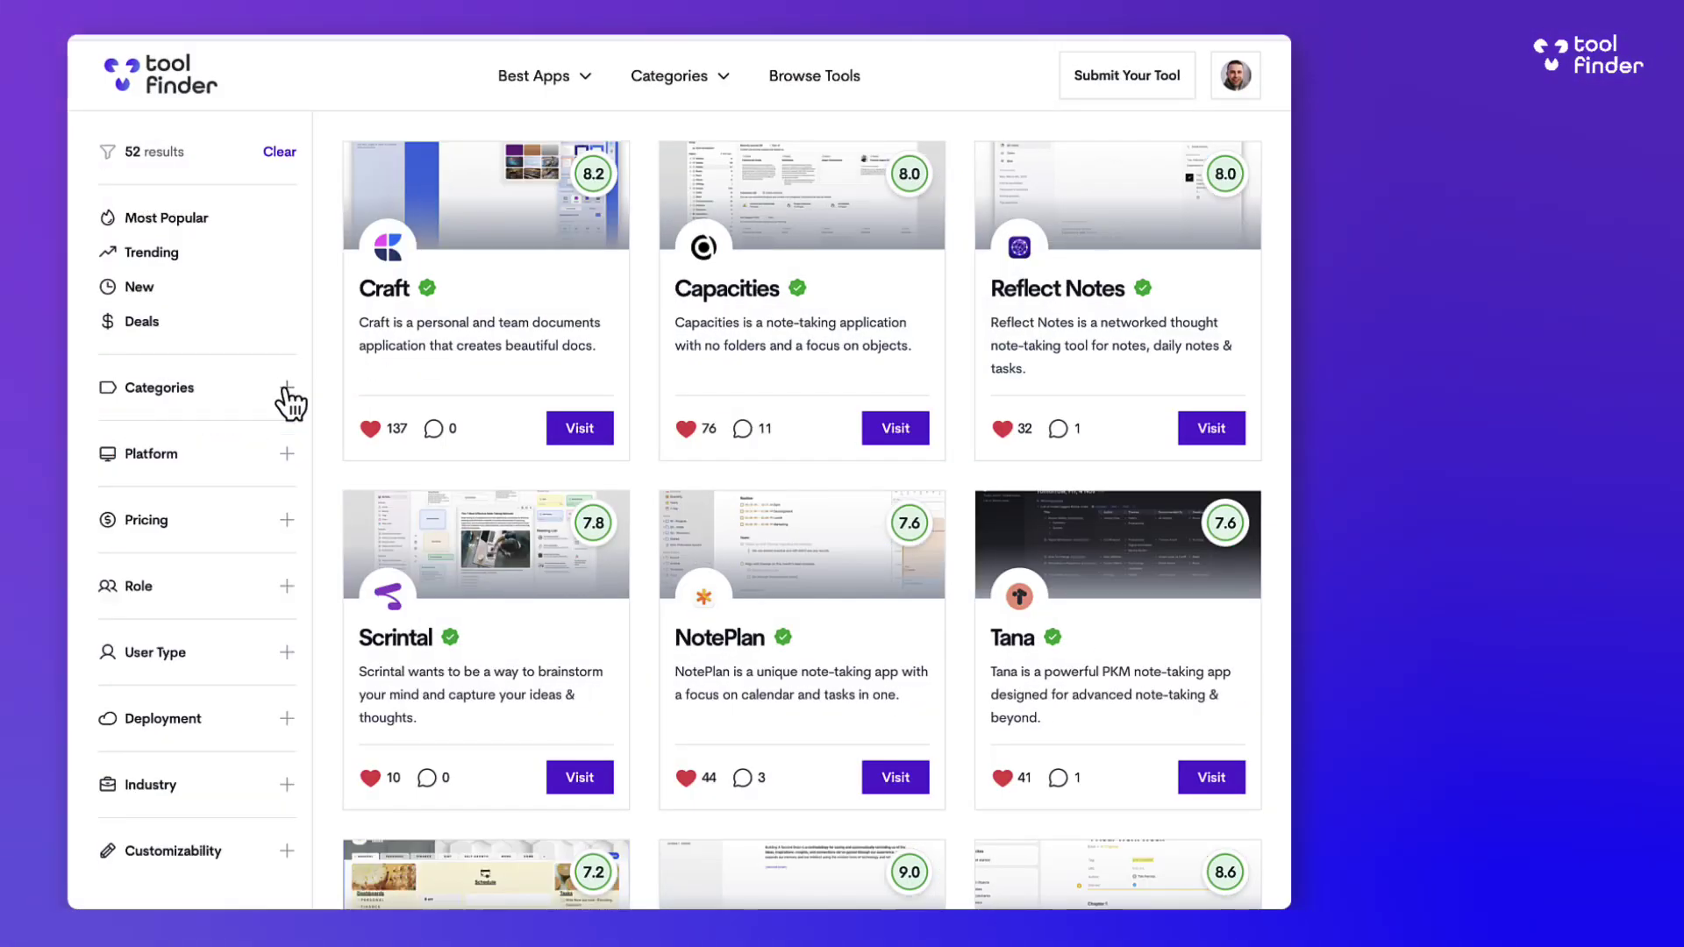
Filter the Tool Finder app listing to iOS and open Obsidian's detail page
left_click(287, 453)
left_click(254, 553)
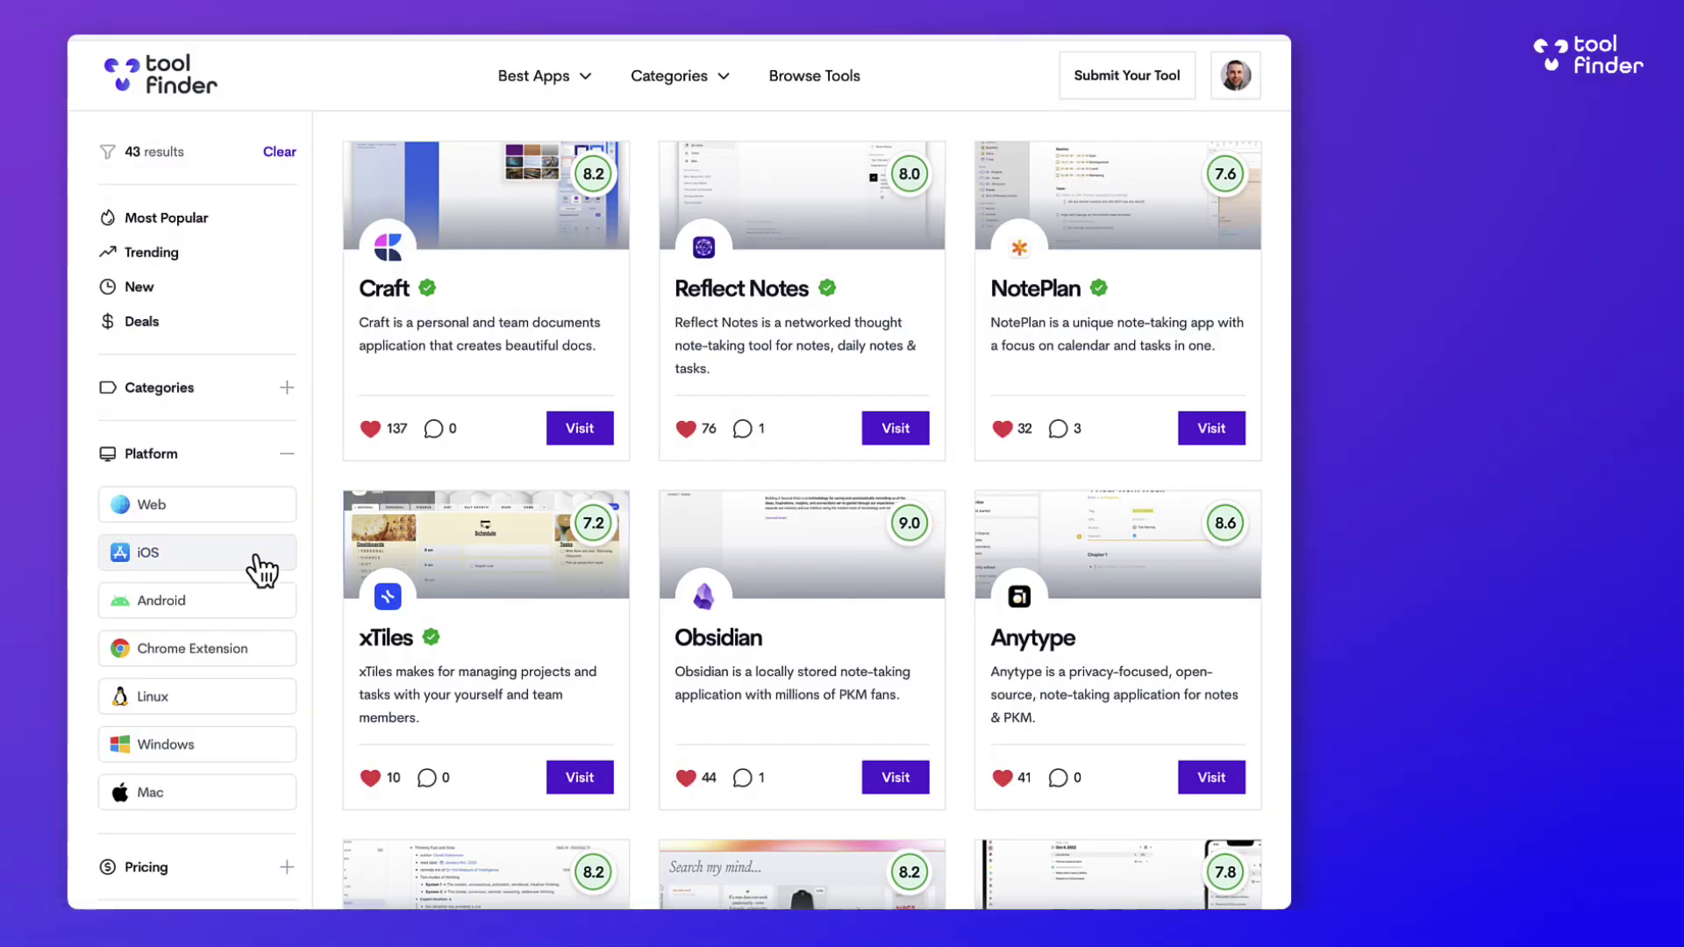
left_click(804, 614)
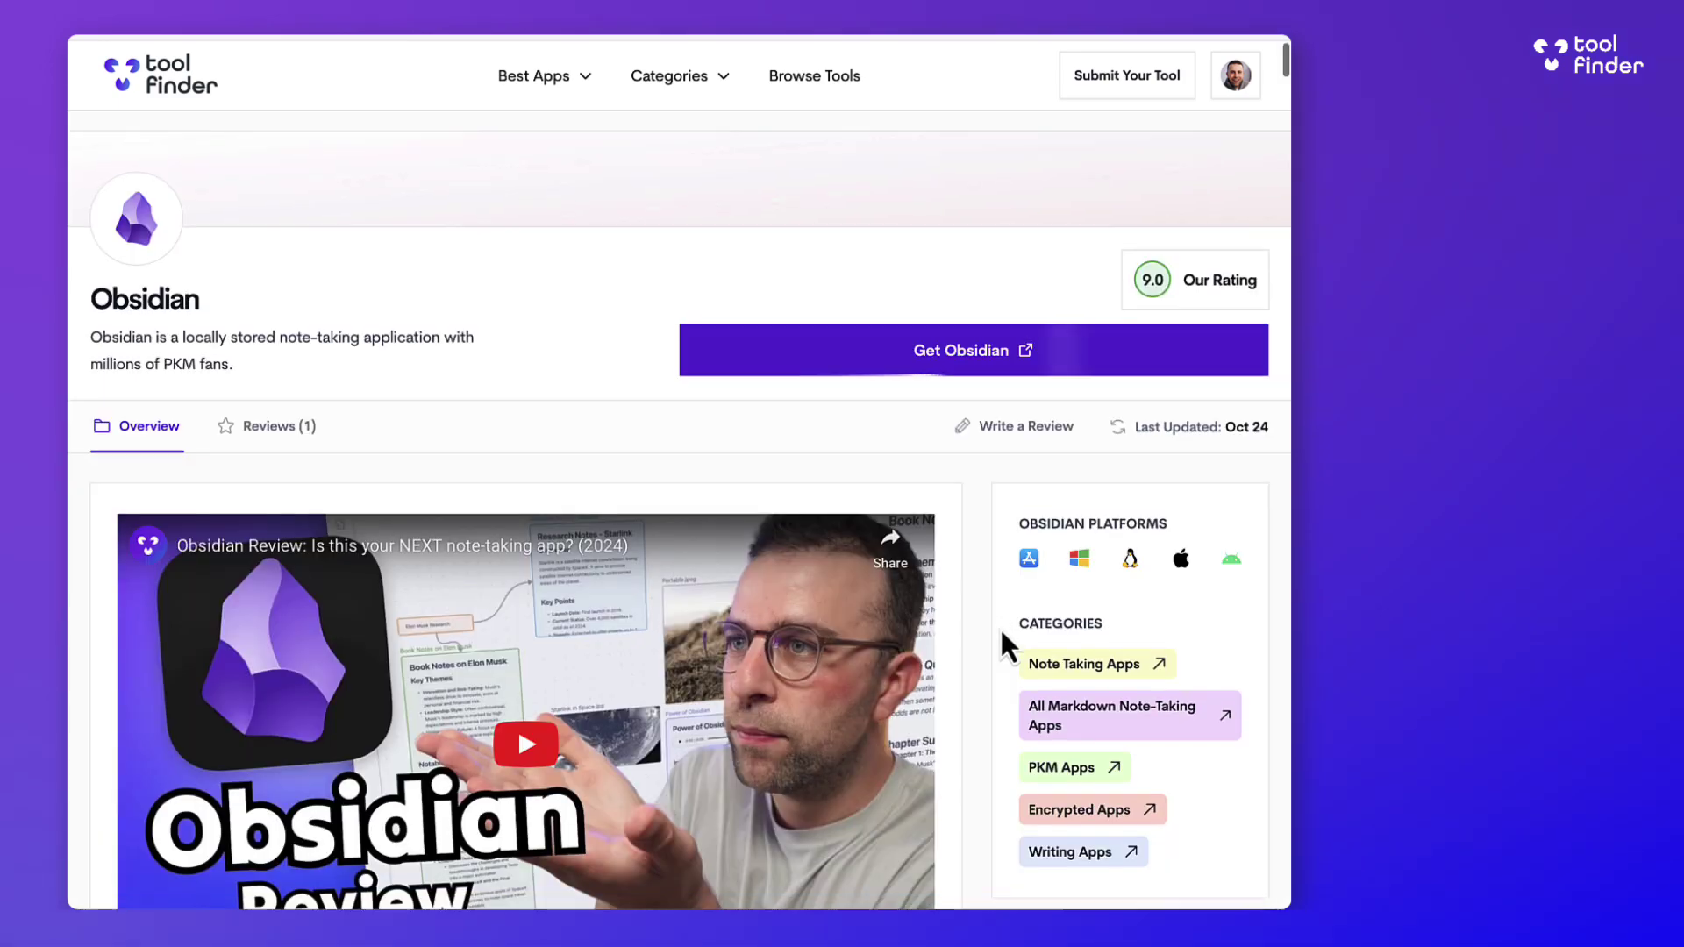
scroll(1000, 628, "down", 15)
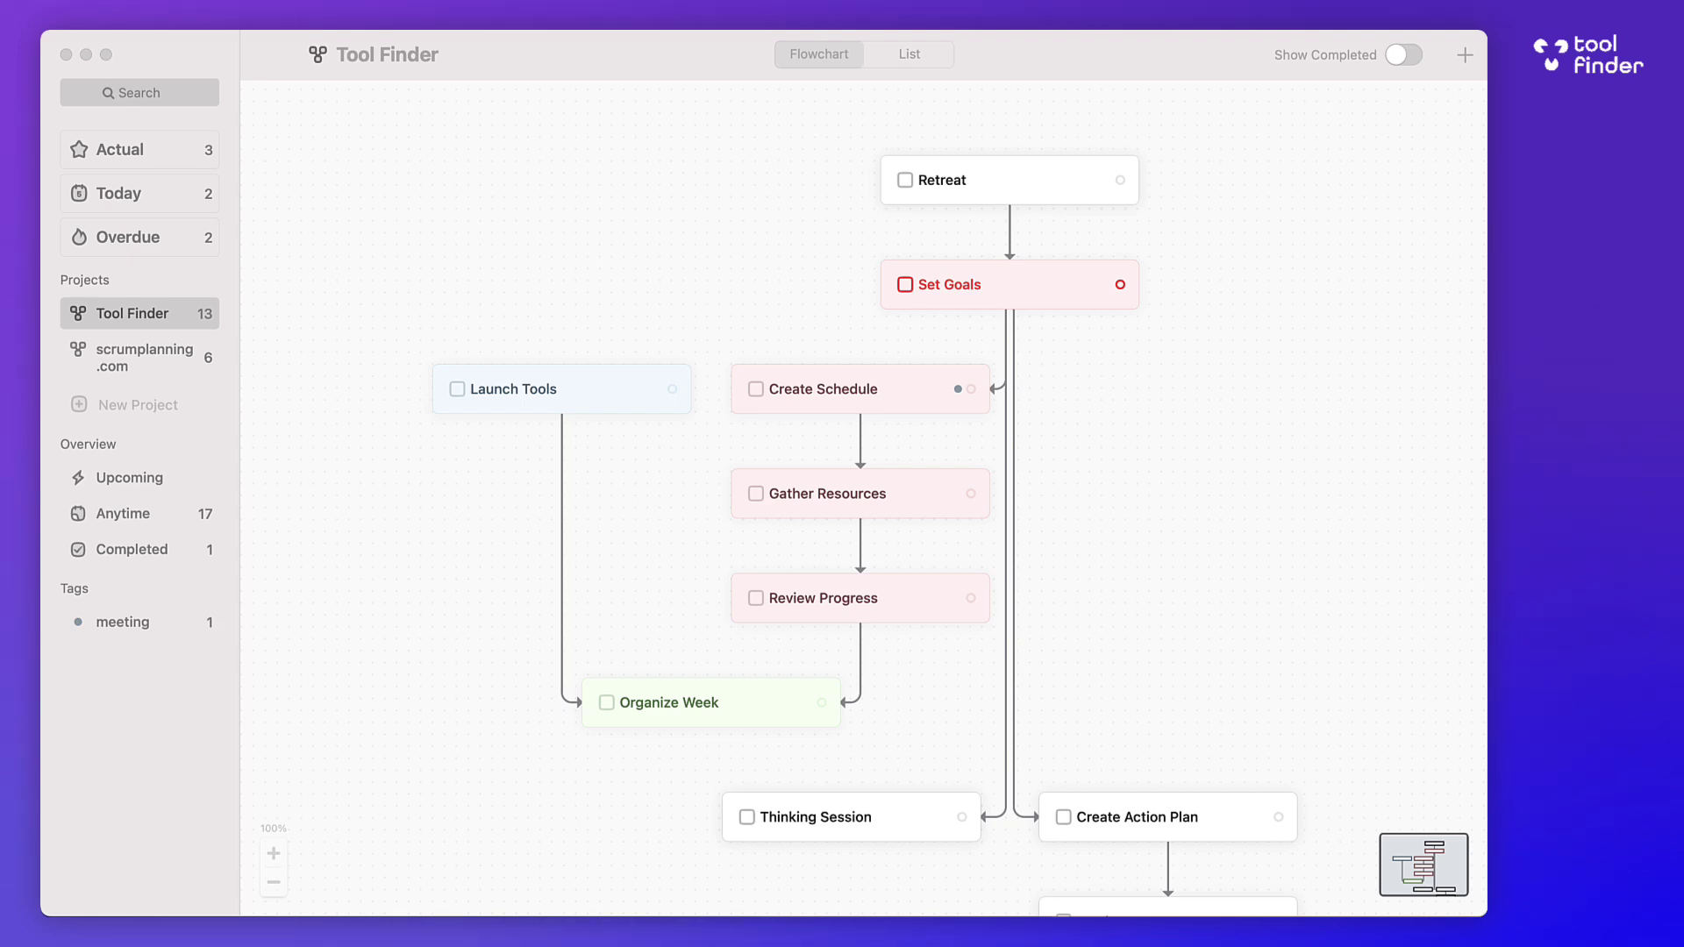
left_click(719, 526)
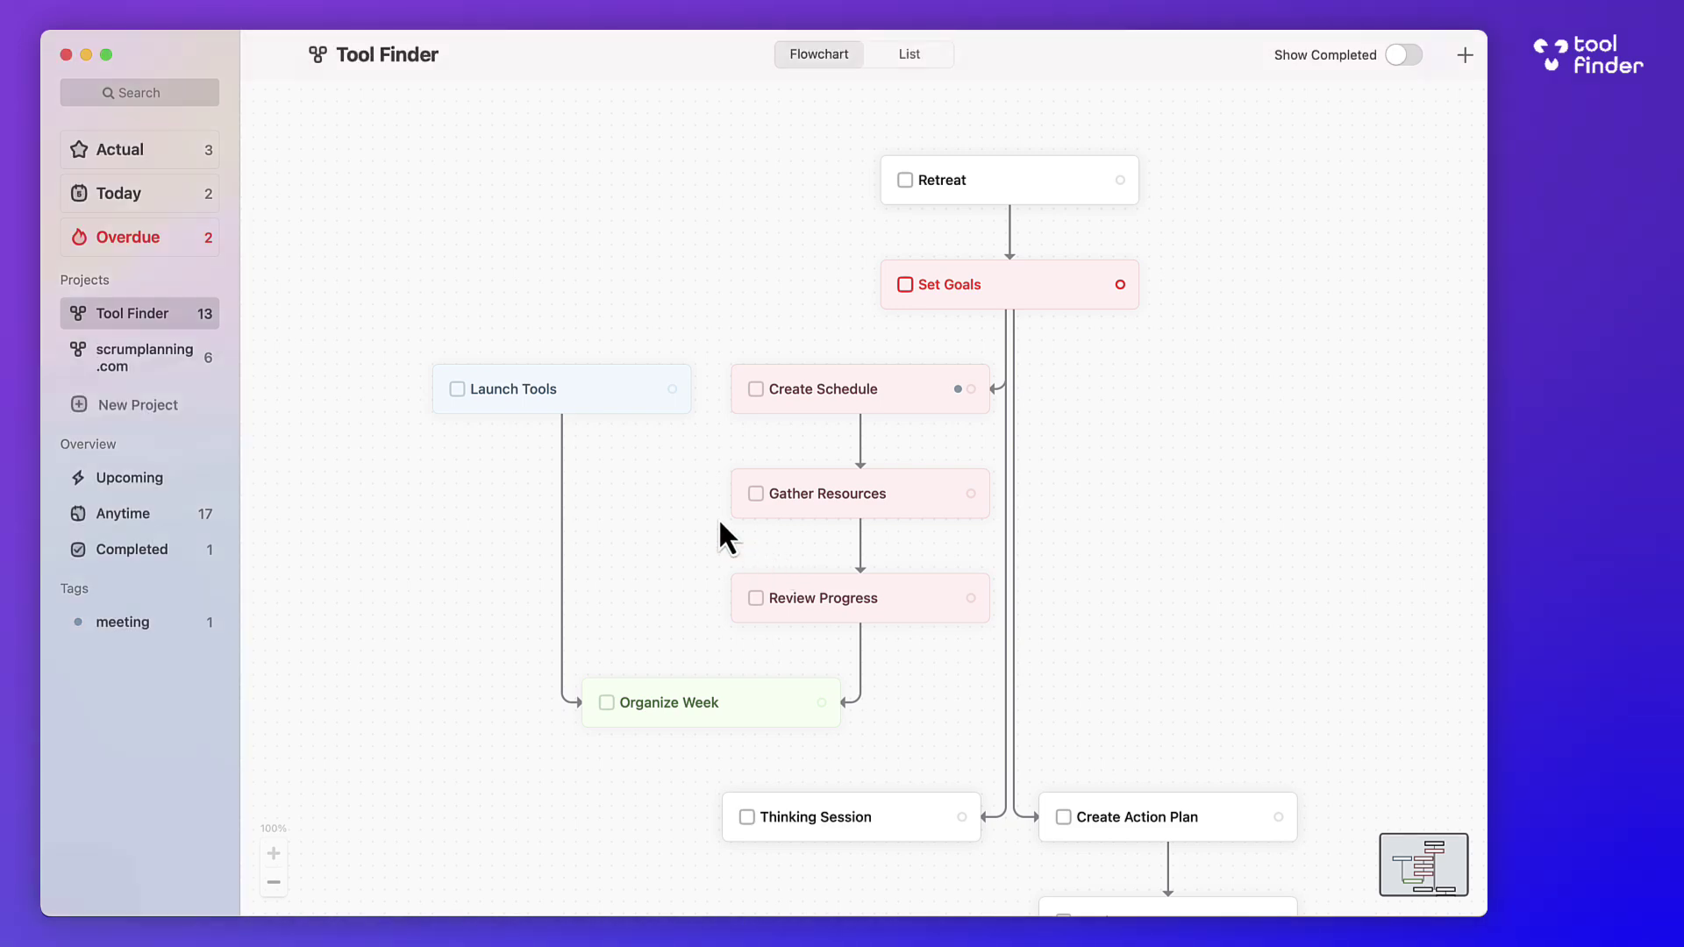
scroll(720, 523, "down", 10)
scroll(719, 526, "up", 8)
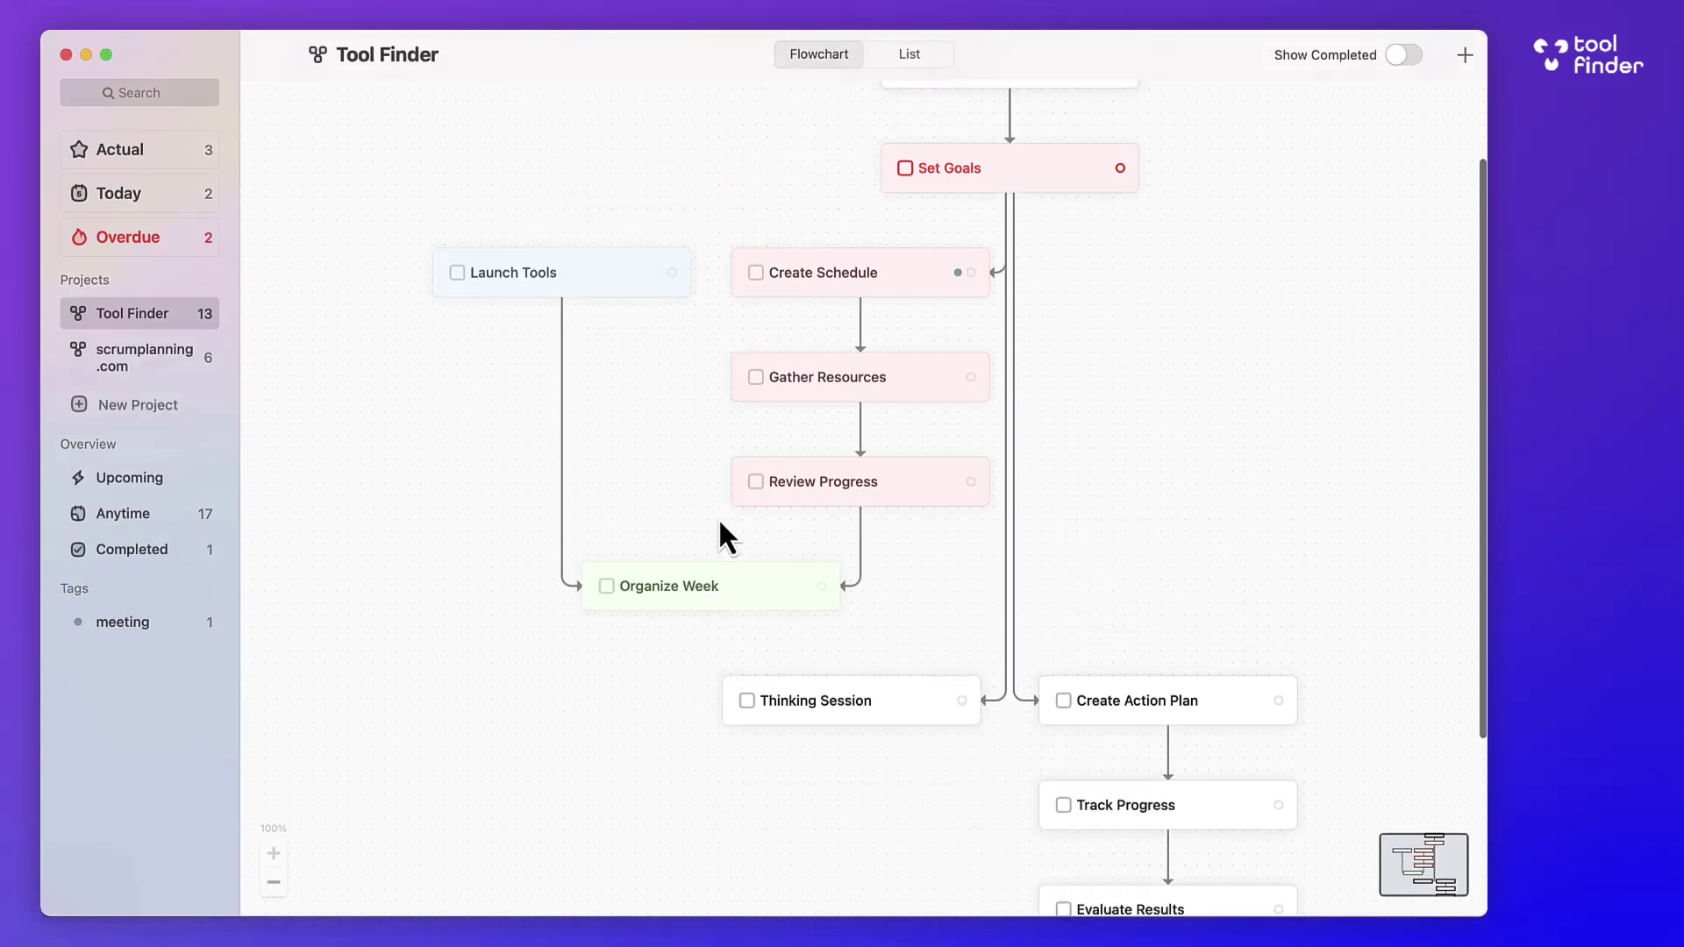